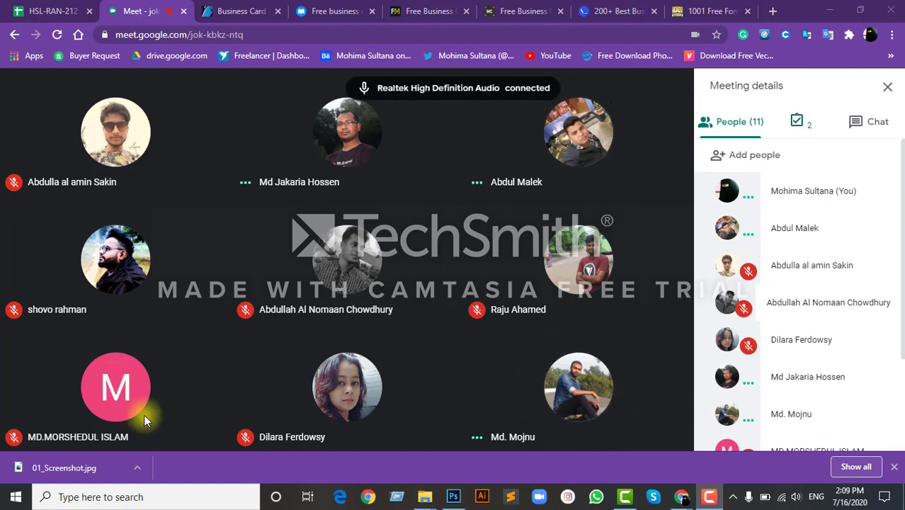
# Turn on the microphone in the video meeting
pyautogui.moveTo(238, 349)
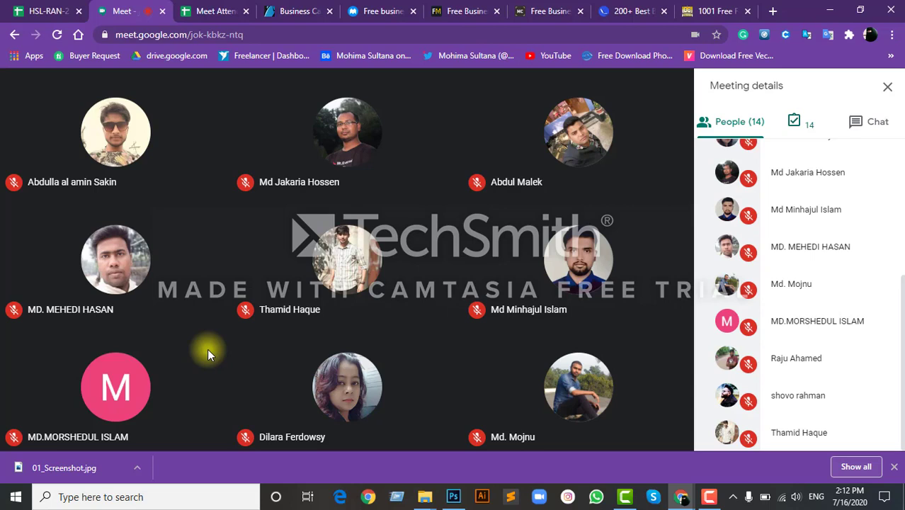
pyautogui.moveTo(216, 344)
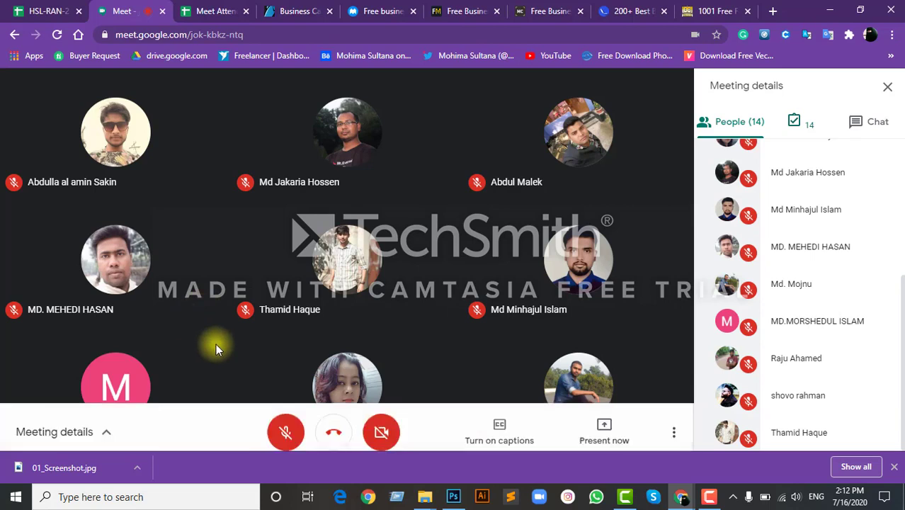
pyautogui.click(281, 433)
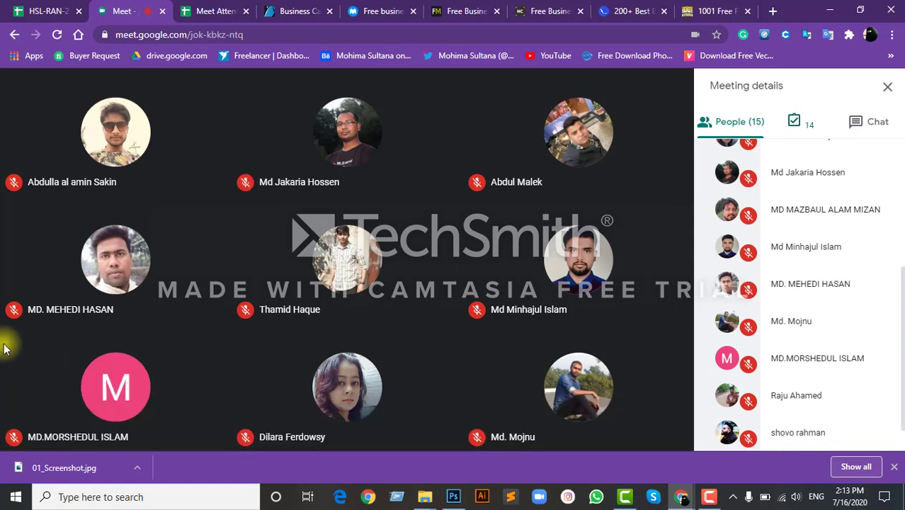
pyautogui.moveTo(70, 376)
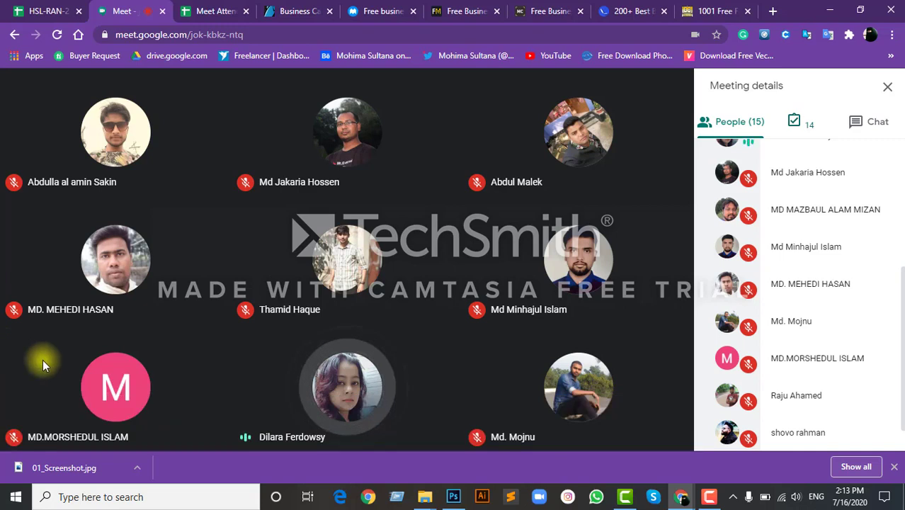
pyautogui.moveTo(42, 366)
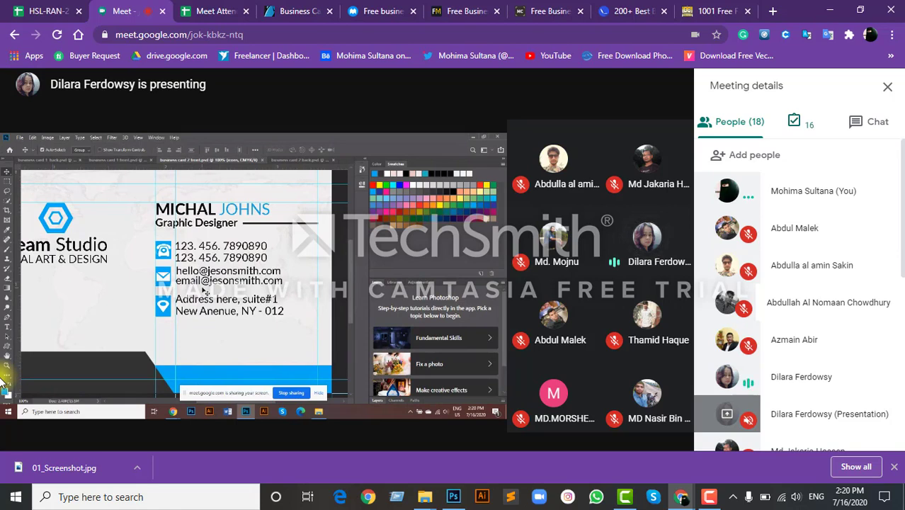
pyautogui.moveTo(90, 367)
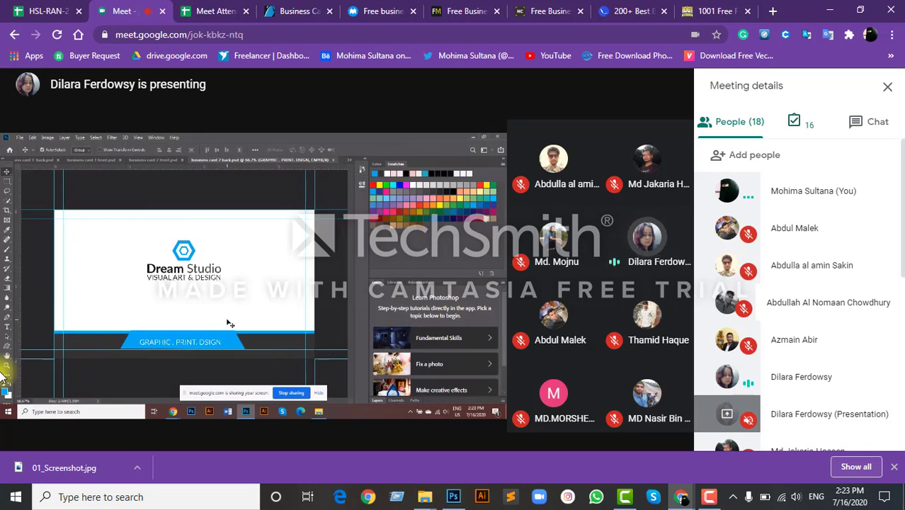
pyautogui.moveTo(123, 376)
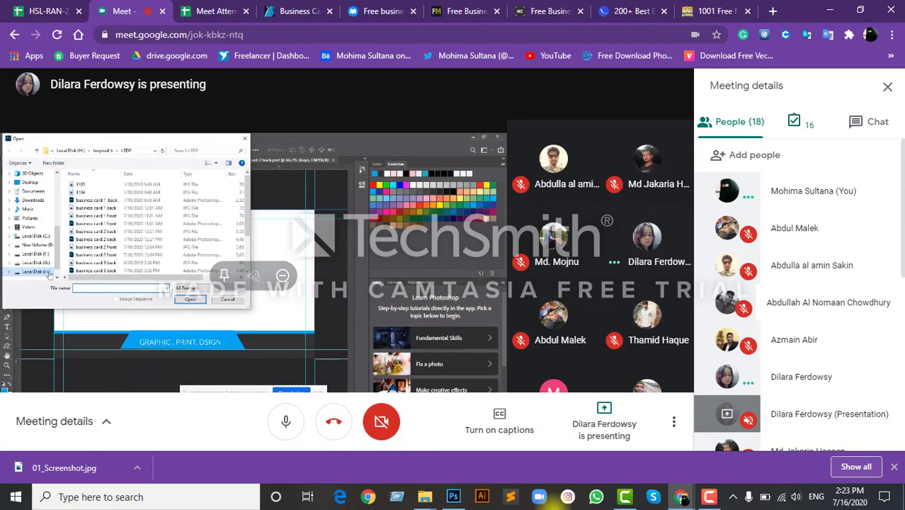
pyautogui.click(710, 497)
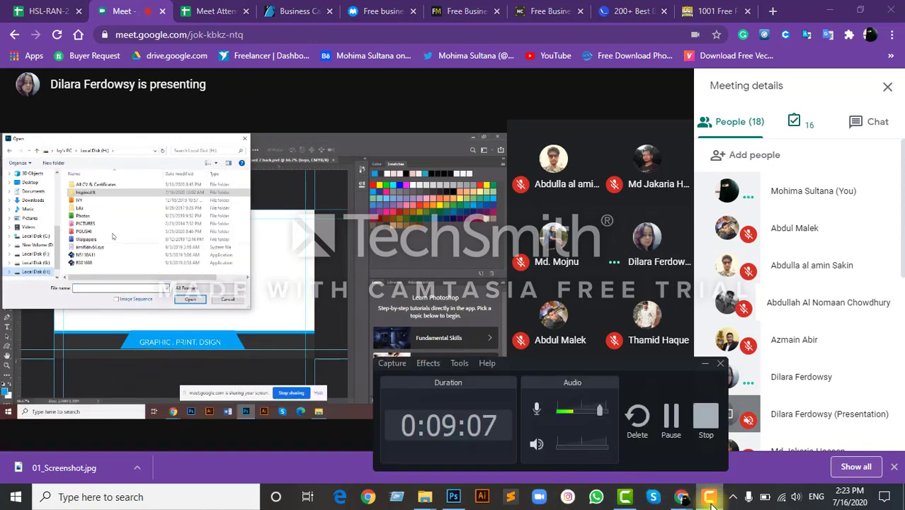
pyautogui.click(712, 499)
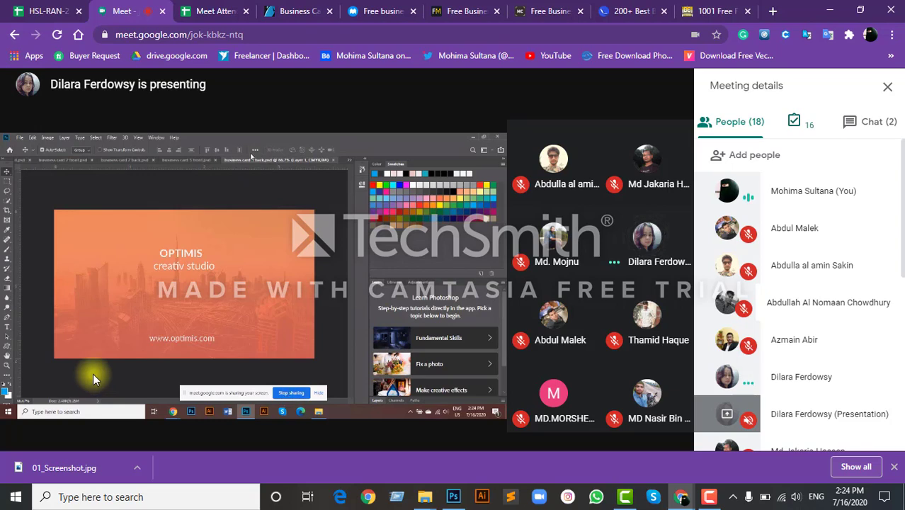
pyautogui.moveTo(105, 323)
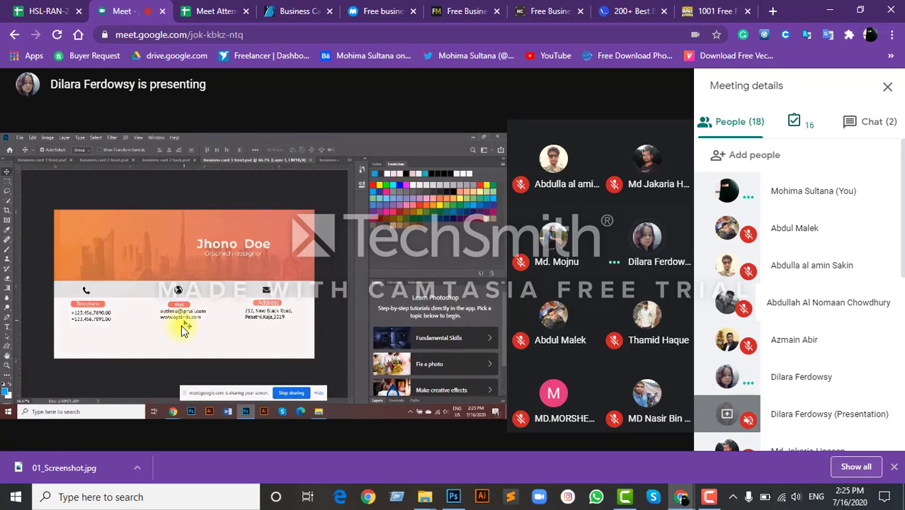
pyautogui.click(709, 498)
pyautogui.click(714, 506)
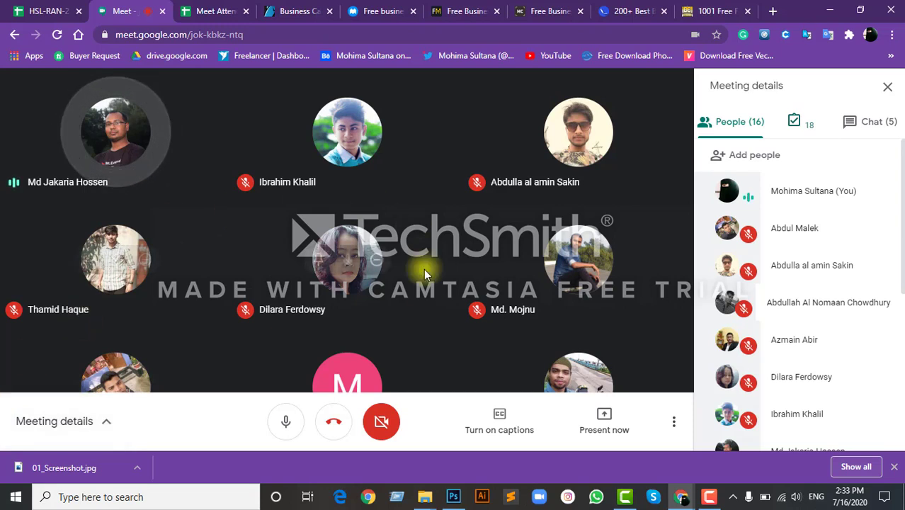
# Present the entire screen to everyone in the meeting
pyautogui.click(606, 429)
pyautogui.click(626, 305)
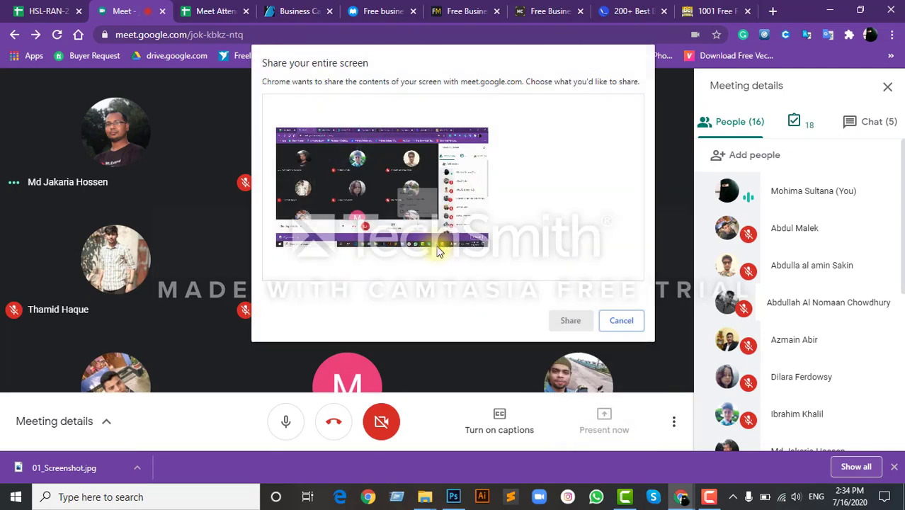
pyautogui.click(438, 212)
pyautogui.click(569, 323)
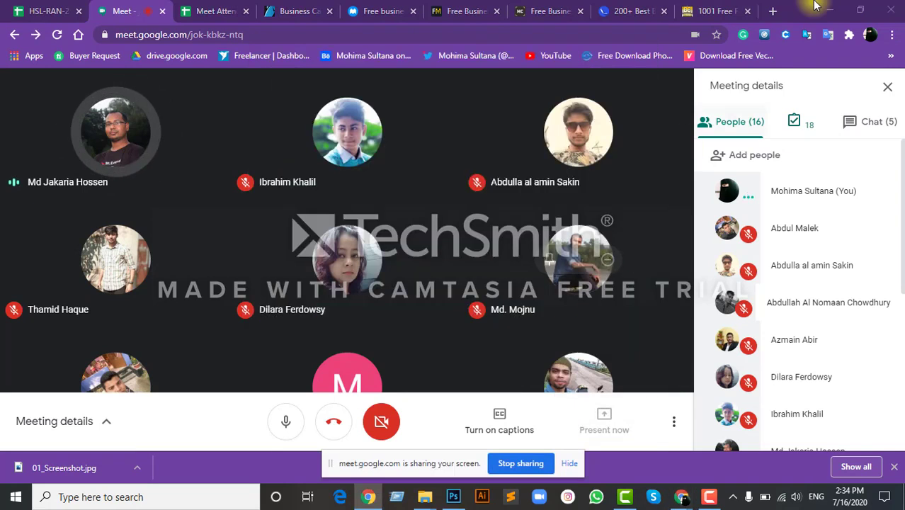
# Minimize the browser, switch to Photoshop, maximize its window and bring up the 1394.psd document
pyautogui.click(828, 9)
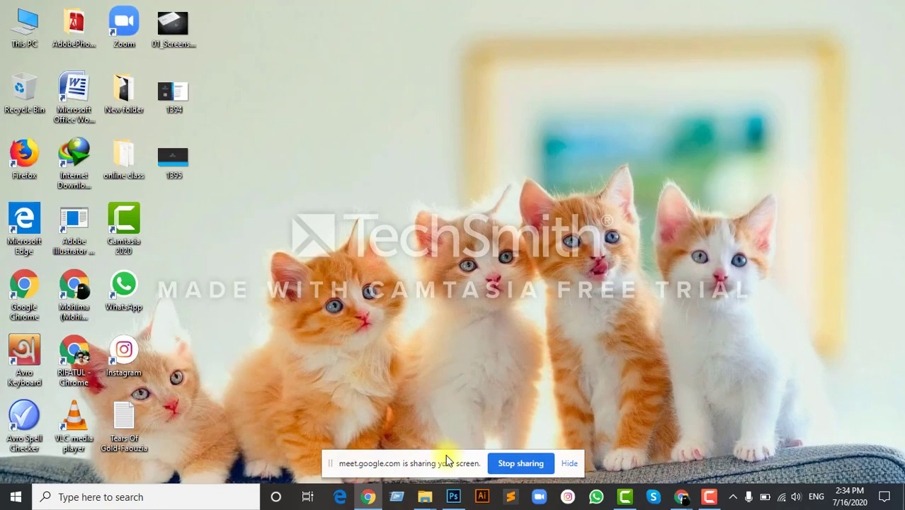
pyautogui.click(454, 498)
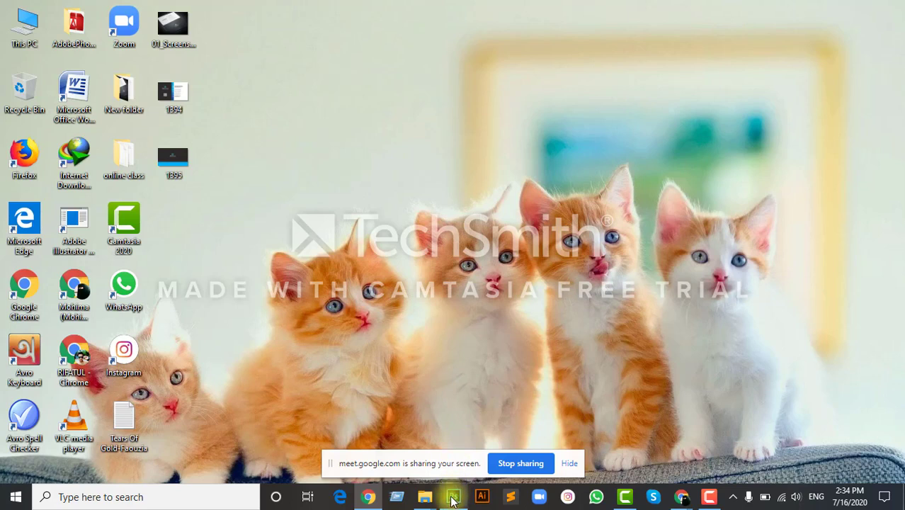
pyautogui.click(453, 500)
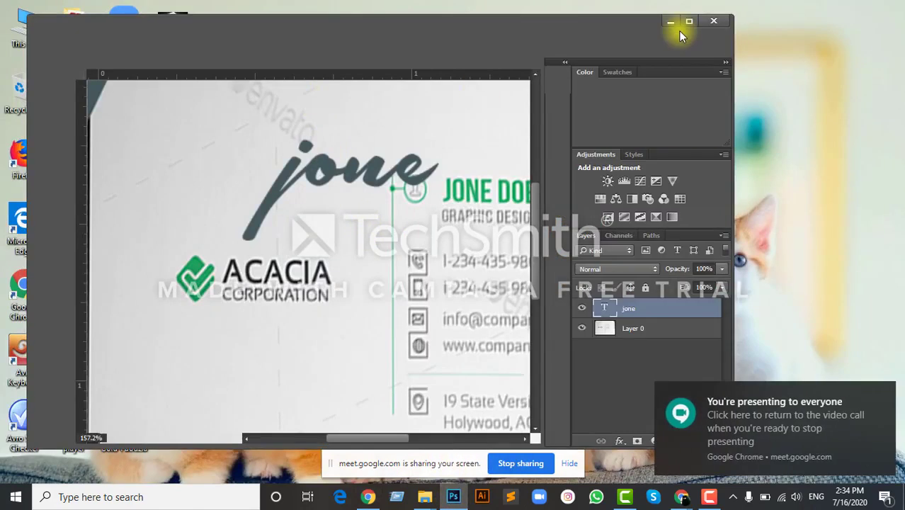
pyautogui.click(688, 22)
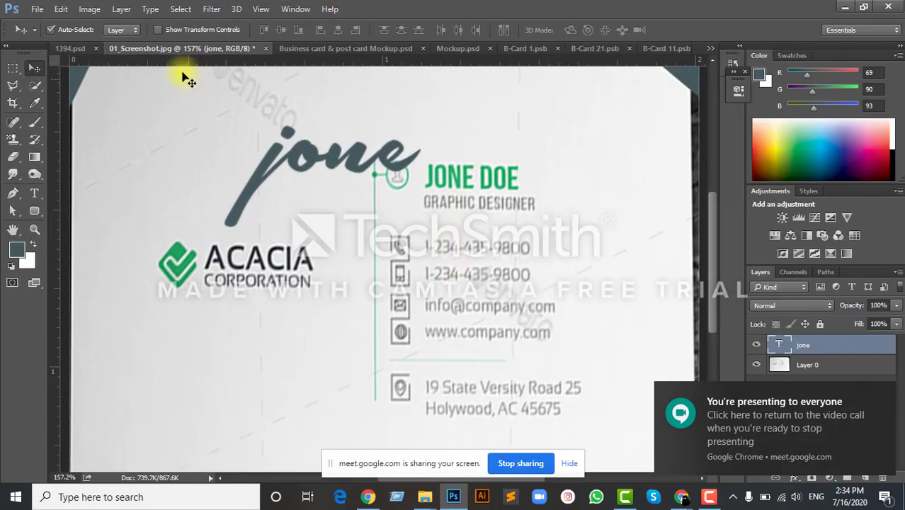
pyautogui.click(70, 48)
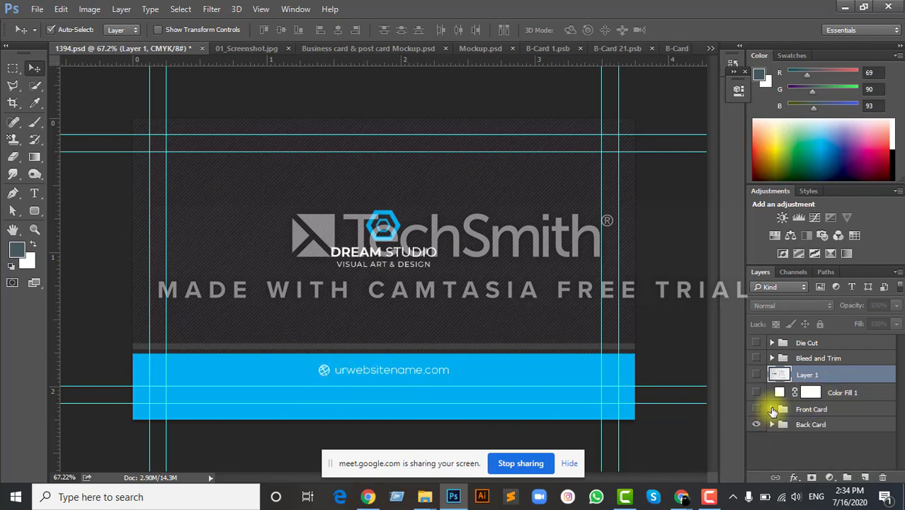
# In the Back Card group, move the Web icon layer and the urwebsitename.com text layer out of the Web group to below the Designs group
pyautogui.click(772, 424)
pyautogui.scroll(-1, 835, 411)
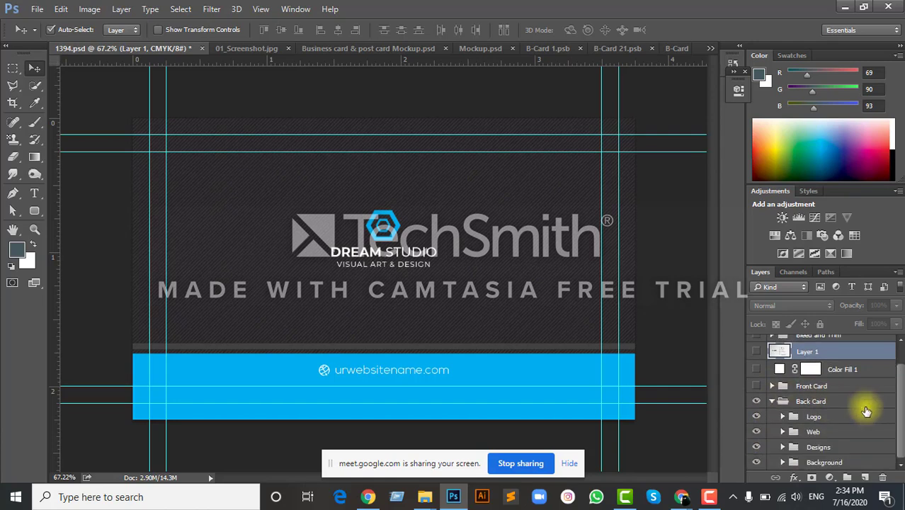
pyautogui.click(781, 431)
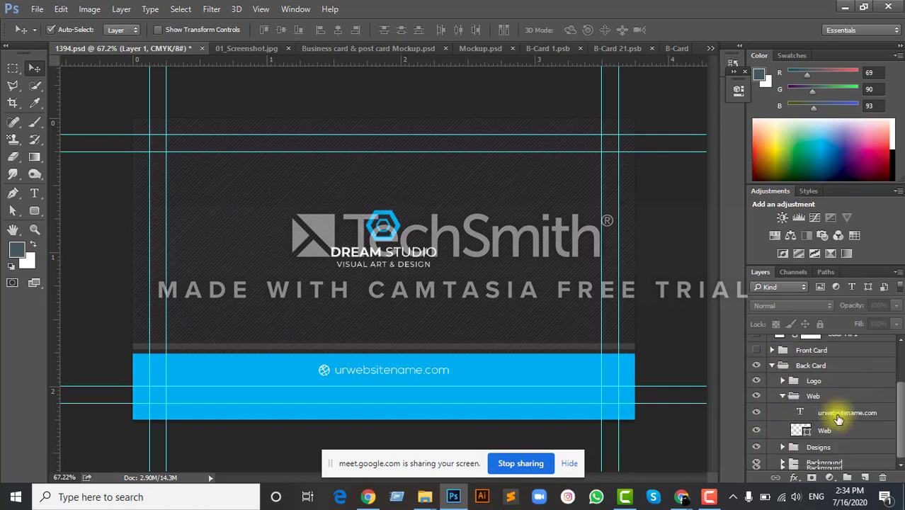
pyautogui.click(825, 431)
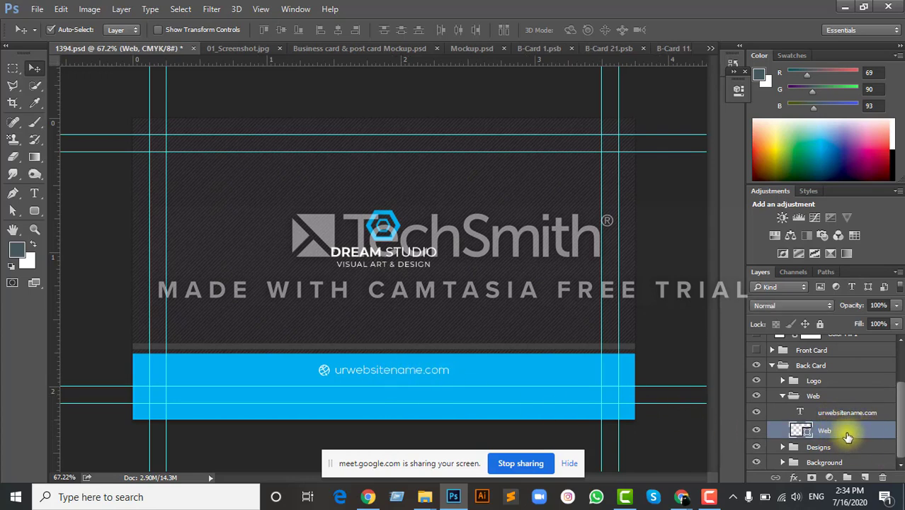
pyautogui.moveTo(844, 430); pyautogui.dragTo(844, 451)
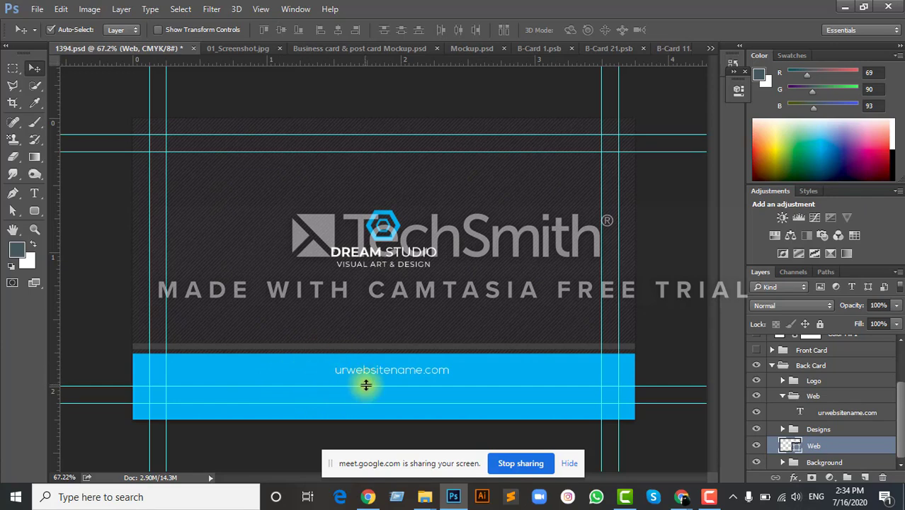
pyautogui.moveTo(842, 413); pyautogui.dragTo(844, 454)
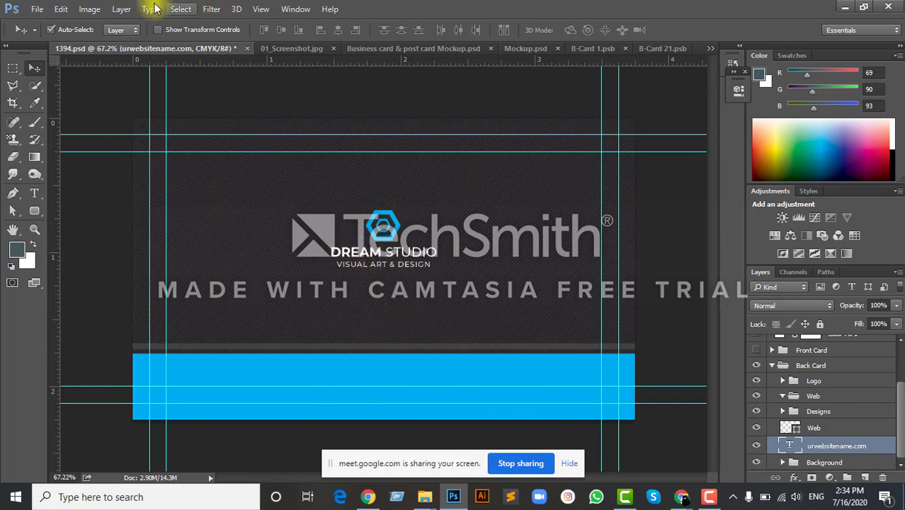
# Select the card's blue bar, layer Design1, and toggle its visibility off and on to examine which layers it covers
pyautogui.click(68, 30)
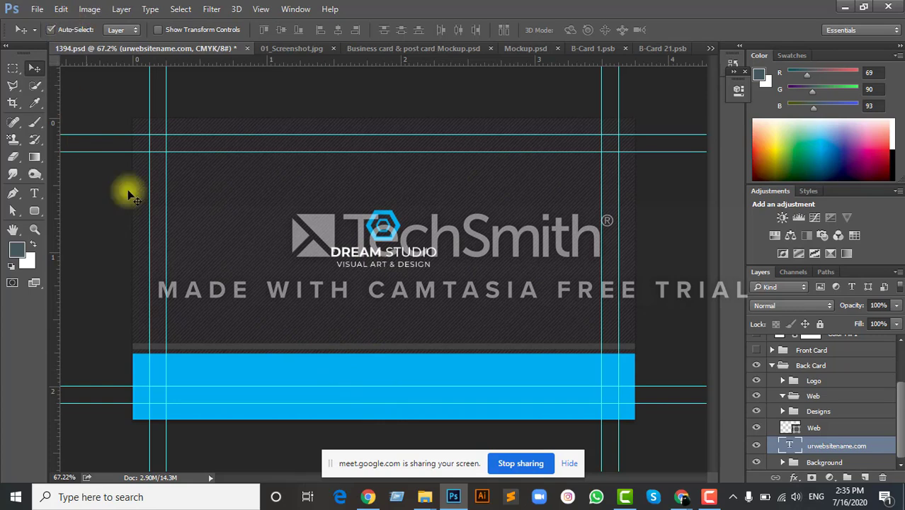
pyautogui.click(429, 372)
pyautogui.scroll(-2, 867, 417)
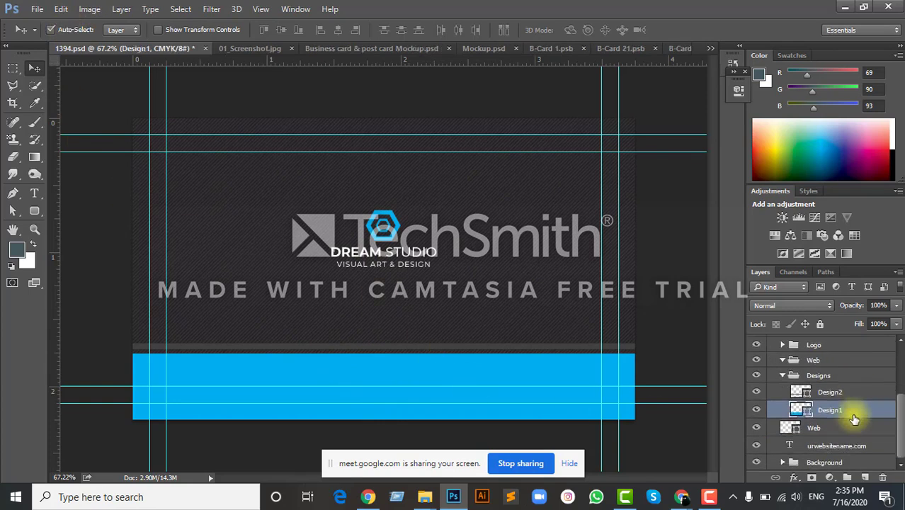
pyautogui.scroll(4, 828, 393)
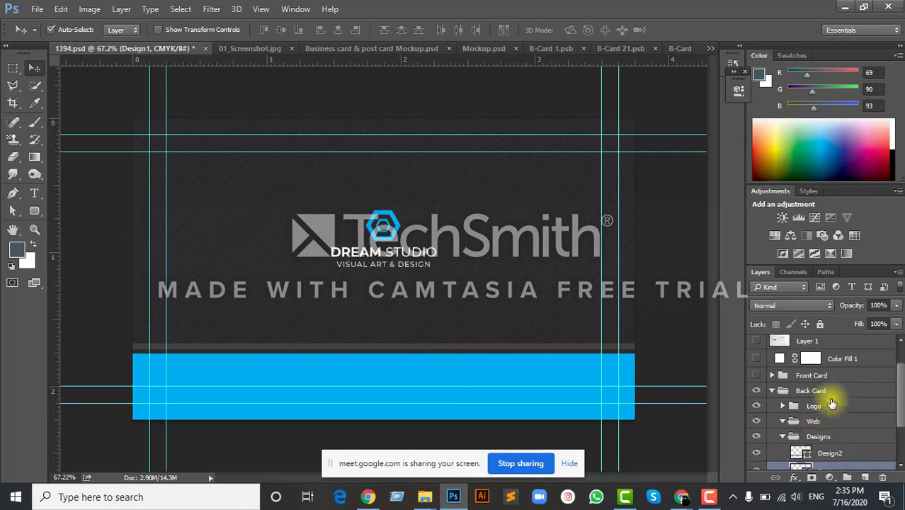
pyautogui.scroll(-3, 830, 418)
pyautogui.scroll(-1, 830, 424)
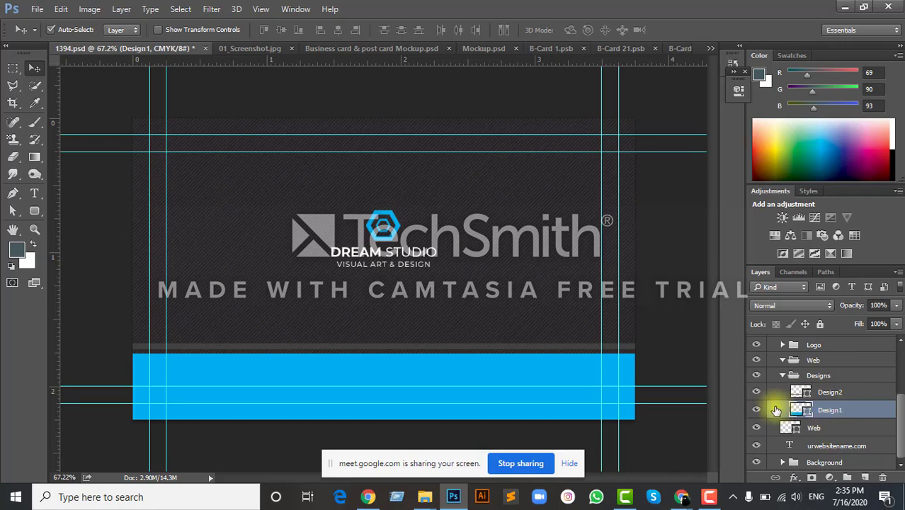
pyautogui.click(756, 410)
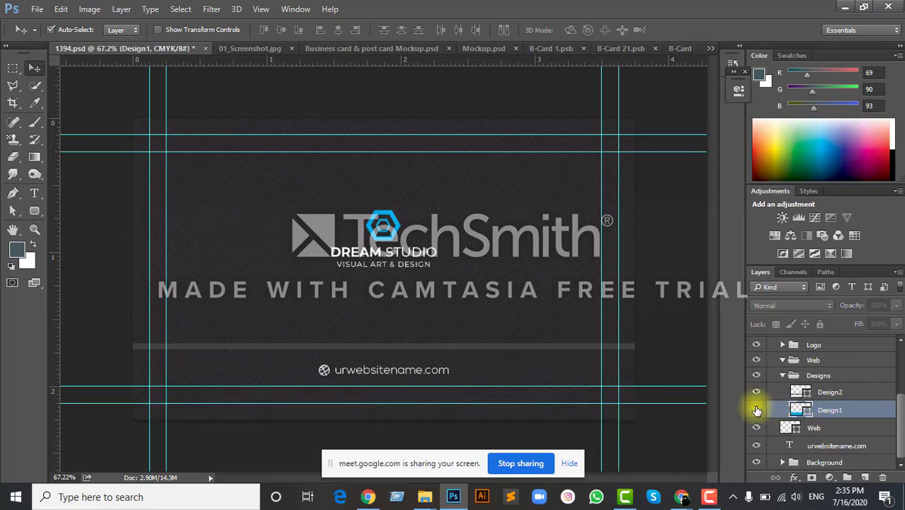
pyautogui.click(756, 411)
pyautogui.click(755, 411)
pyautogui.click(756, 411)
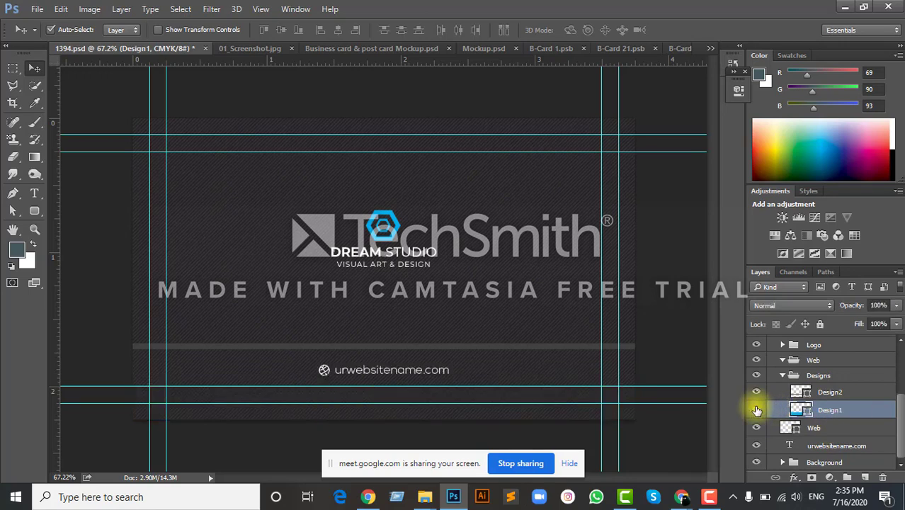
pyautogui.click(756, 411)
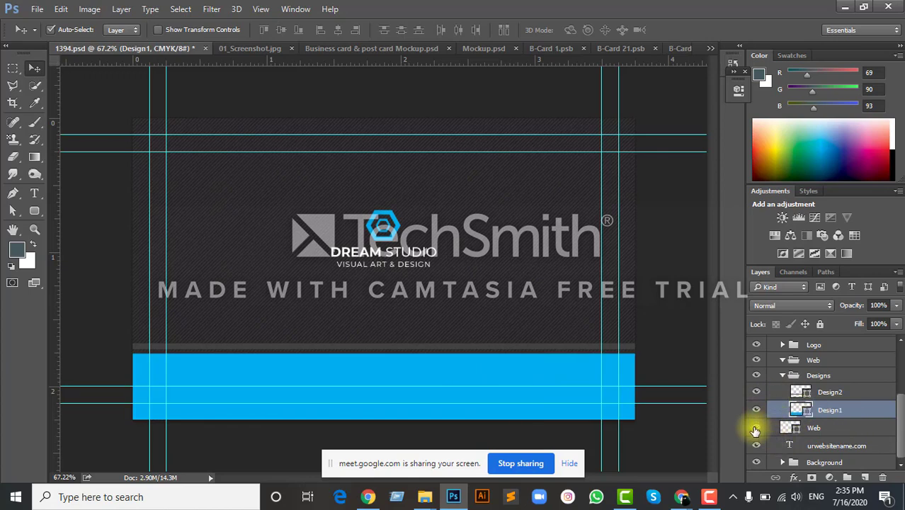
# Move the Web icon layer back into the Web group, above the Designs group
pyautogui.click(819, 429)
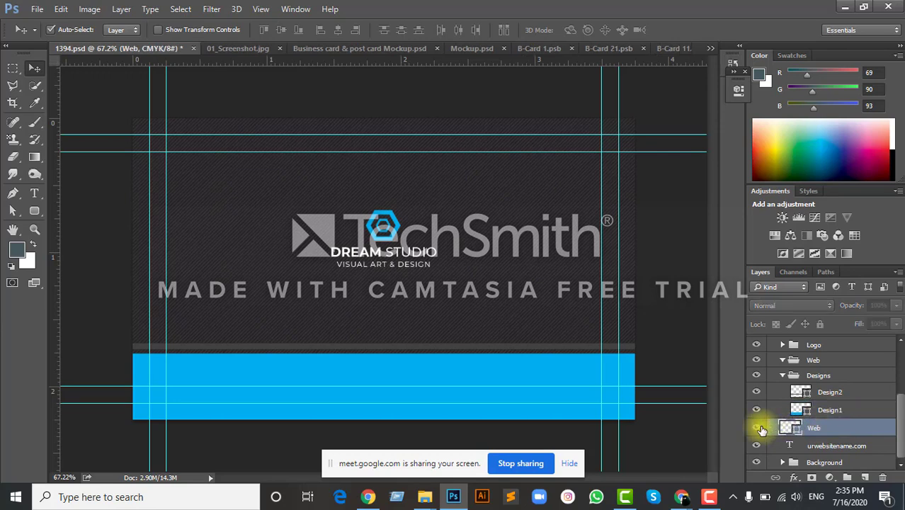
pyautogui.moveTo(828, 427)
pyautogui.mouseDown()
pyautogui.moveTo(821, 370)
pyautogui.moveTo(822, 396)
pyautogui.mouseUp()
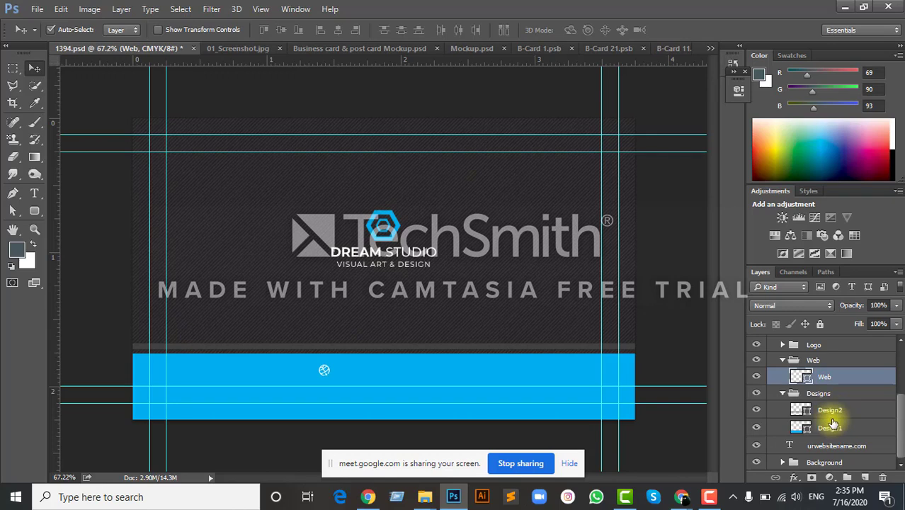
# Move the Design1 layer below the urwebsitename.com text layer, and return it to the Designs group directly above Design2
pyautogui.click(833, 426)
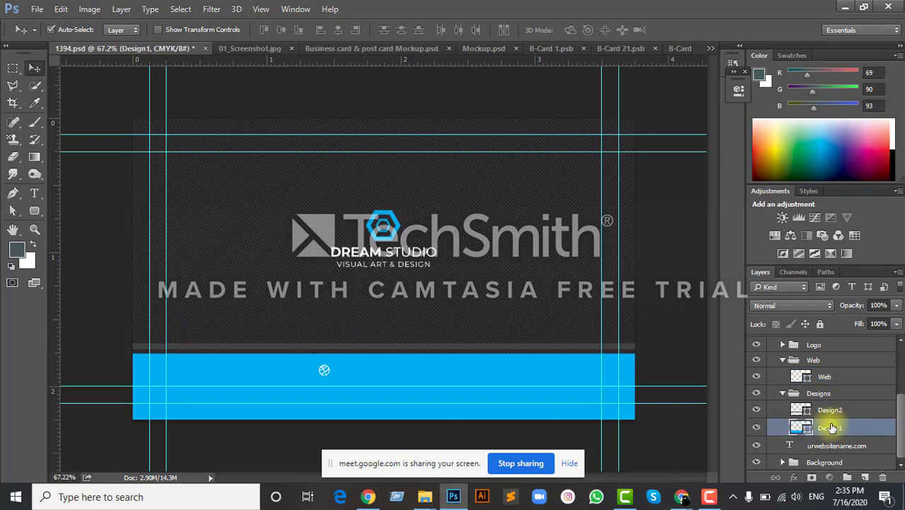
pyautogui.moveTo(832, 430)
pyautogui.mouseDown()
pyautogui.moveTo(828, 447)
pyautogui.moveTo(836, 440)
pyautogui.moveTo(832, 404)
pyautogui.moveTo(832, 444)
pyautogui.mouseUp()
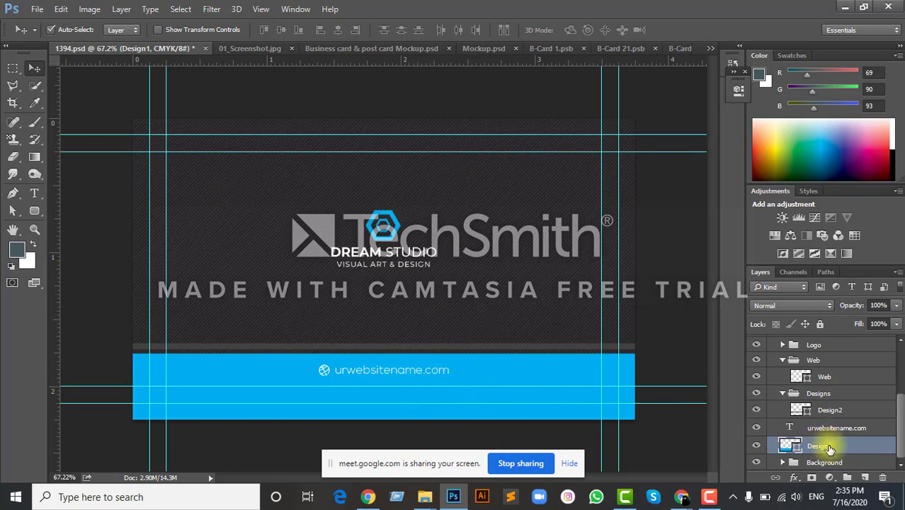
pyautogui.moveTo(821, 414); pyautogui.dragTo(821, 407)
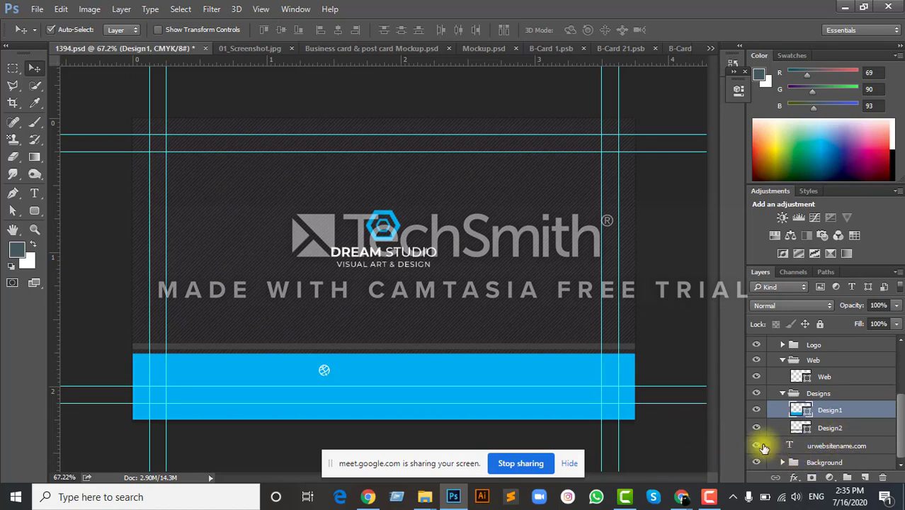
# Move the urwebsitename.com text layer back into the Web group, directly below the Web icon layer
pyautogui.click(823, 445)
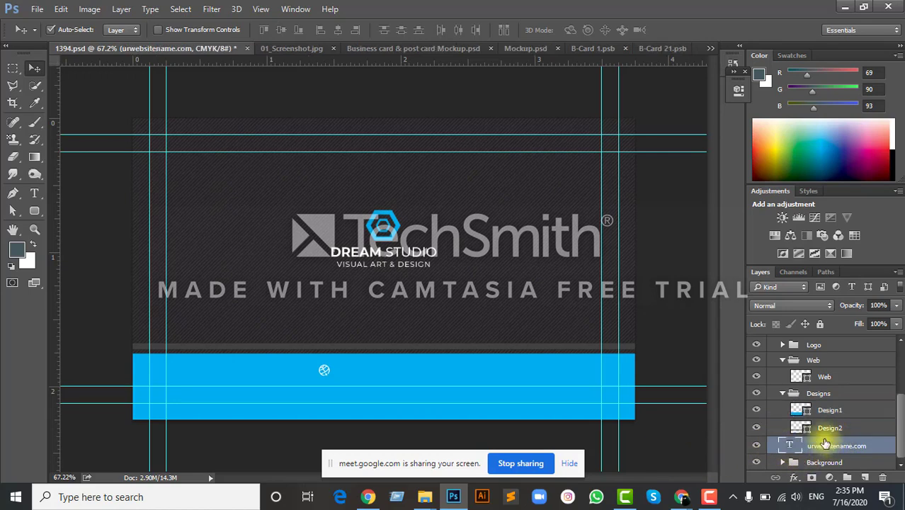
pyautogui.moveTo(826, 445); pyautogui.dragTo(759, 391)
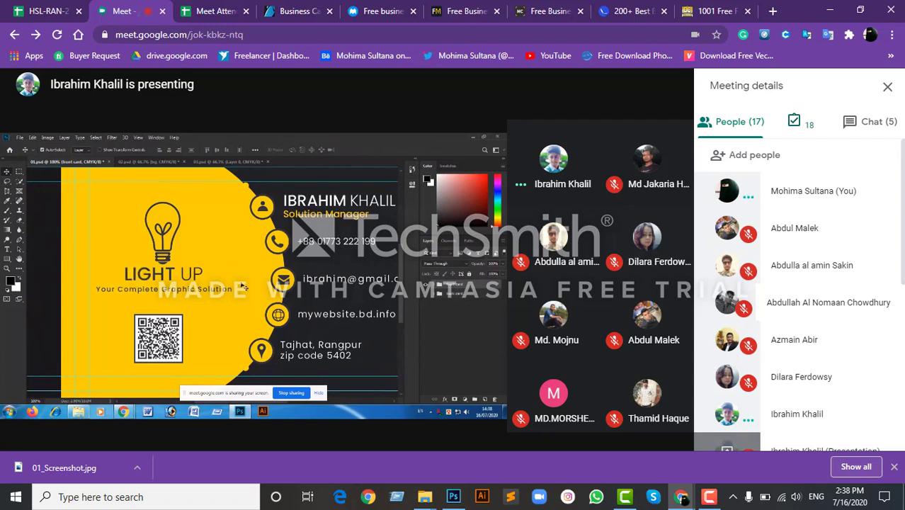
pyautogui.moveTo(48, 323)
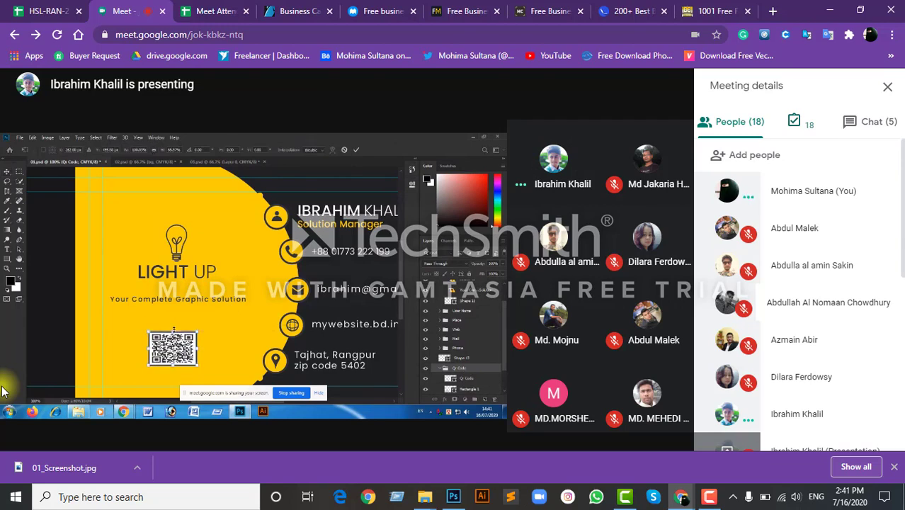
pyautogui.moveTo(238, 411)
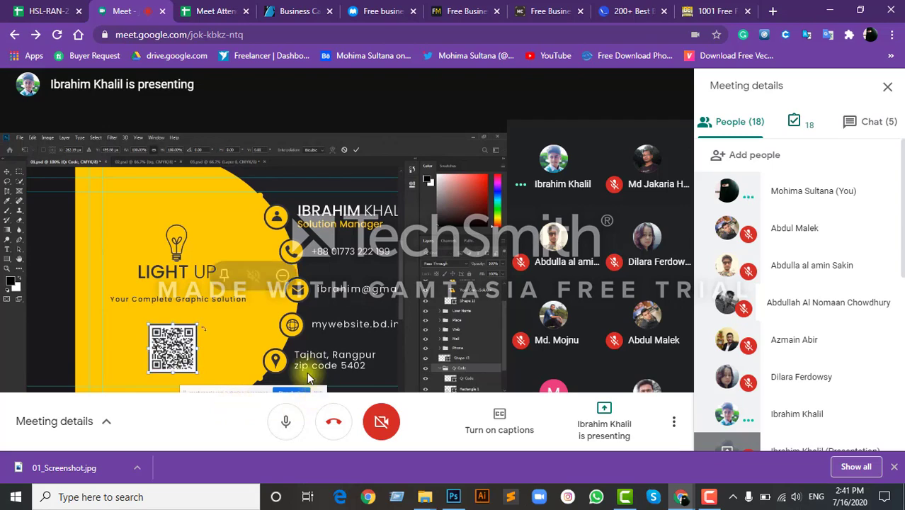
pyautogui.moveTo(304, 371)
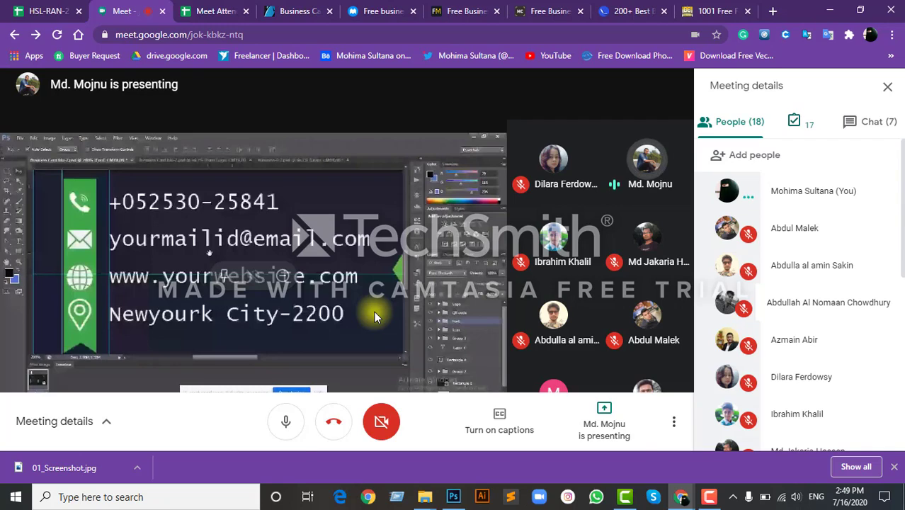
pyautogui.moveTo(701, 502)
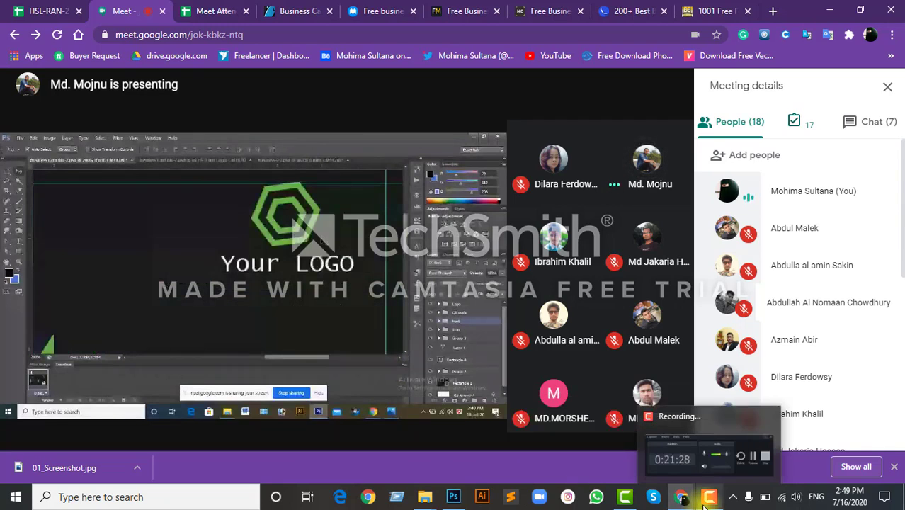
pyautogui.click(704, 504)
pyautogui.click(705, 503)
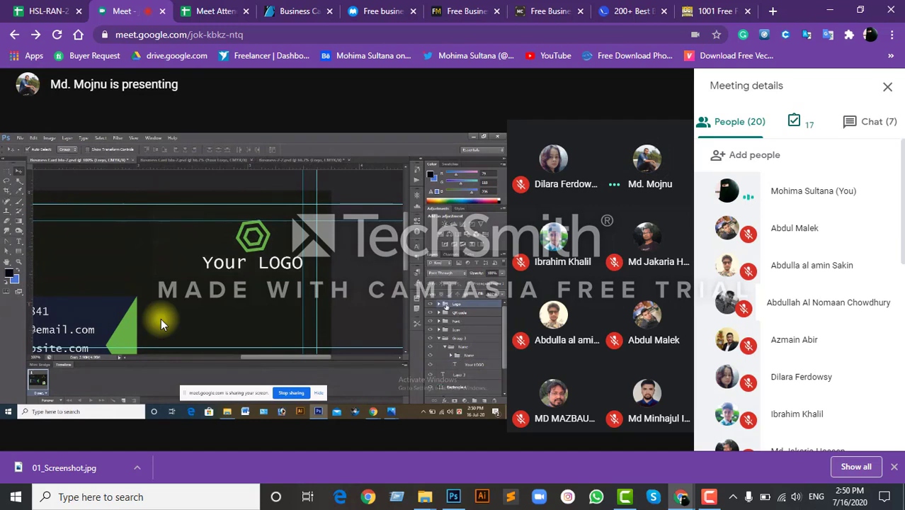
pyautogui.moveTo(322, 366)
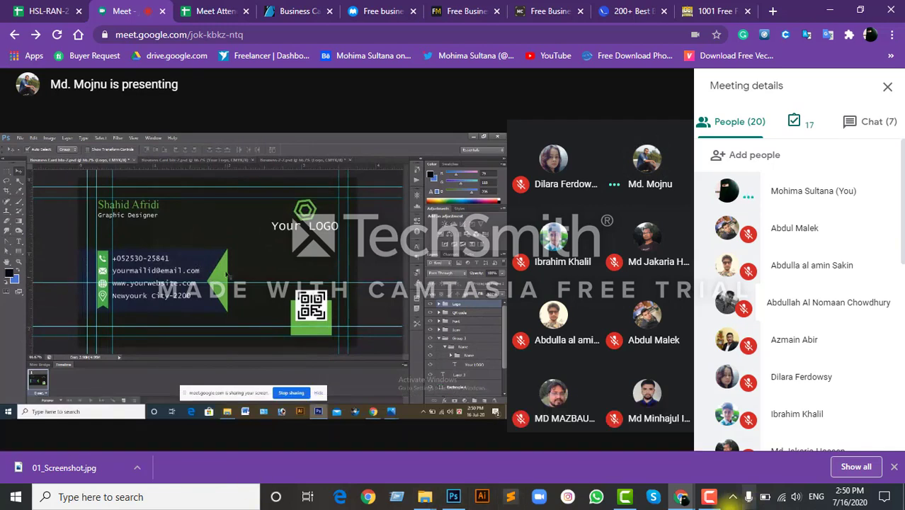
pyautogui.moveTo(709, 500)
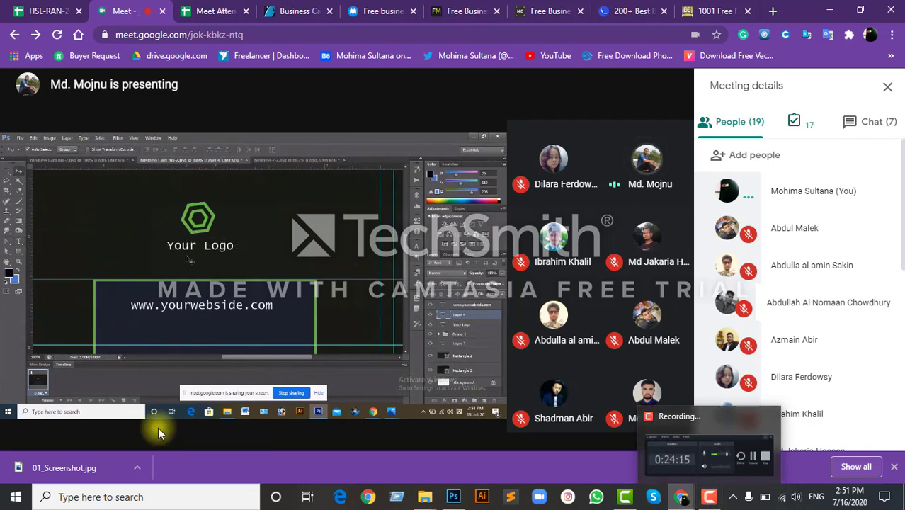
pyautogui.moveTo(91, 347)
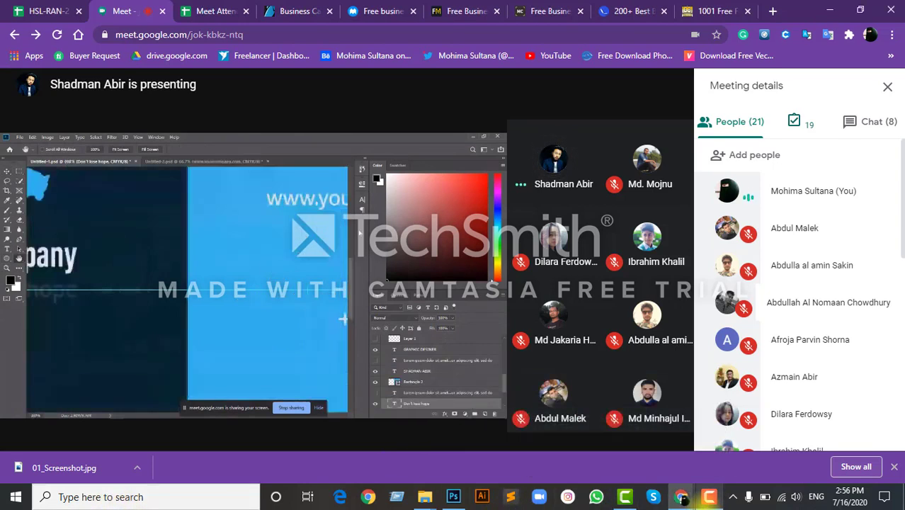
pyautogui.click(702, 505)
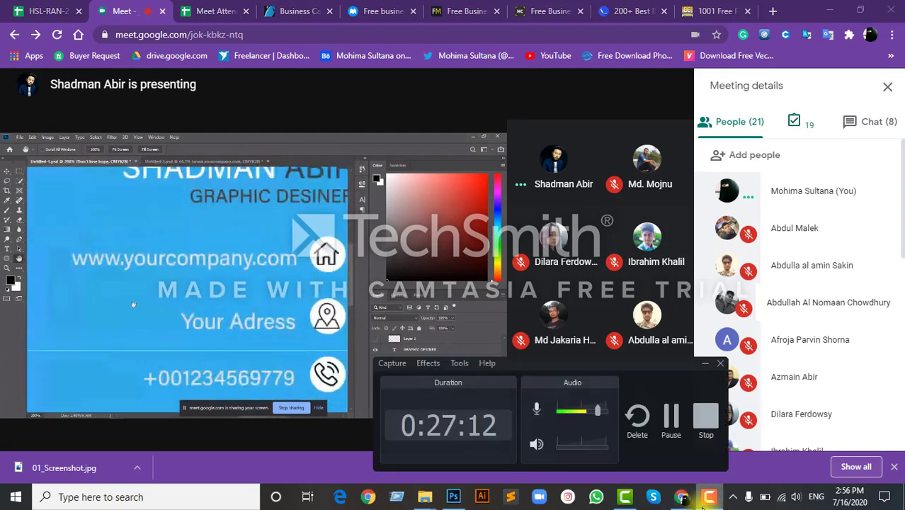
pyautogui.click(704, 506)
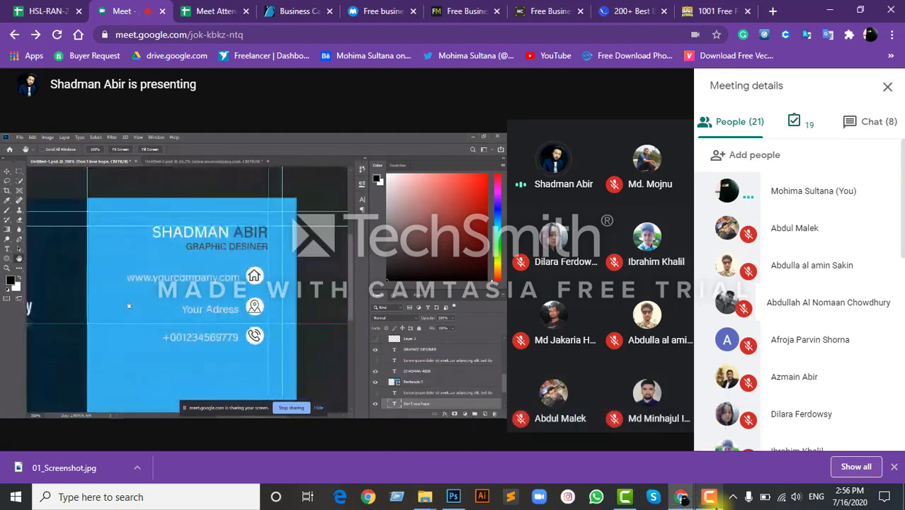
pyautogui.moveTo(710, 500)
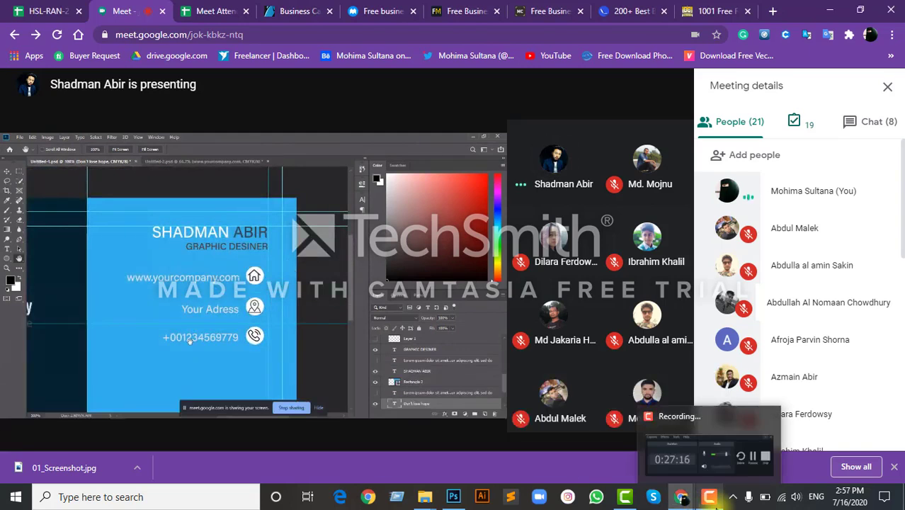
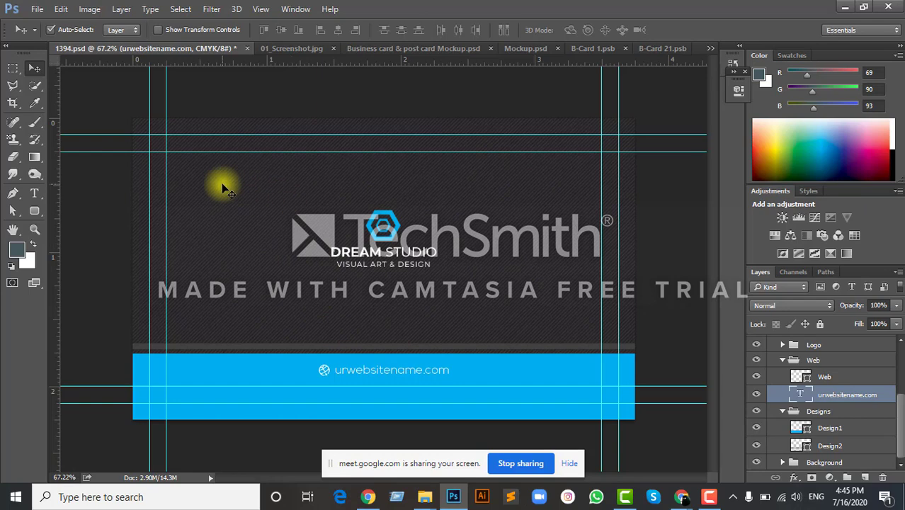
pyautogui.click(37, 9)
pyautogui.click(37, 8)
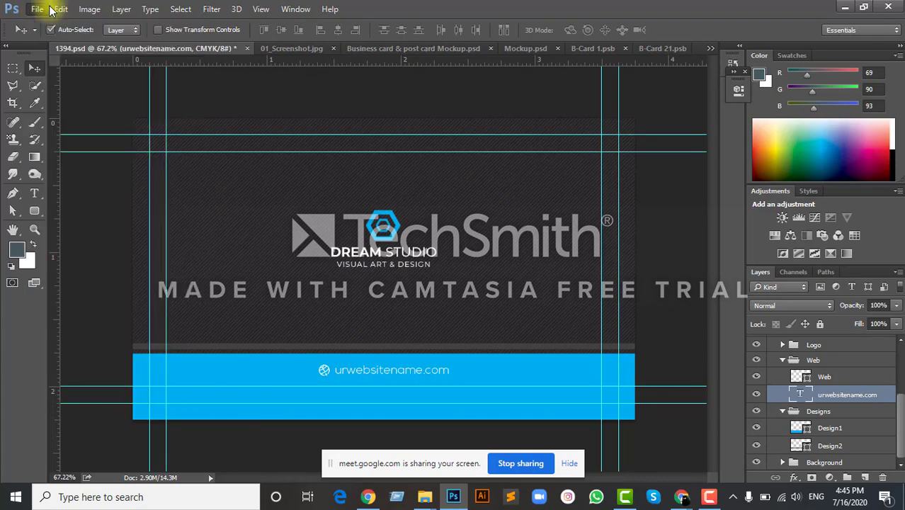
pyautogui.click(61, 9)
pyautogui.click(541, 7)
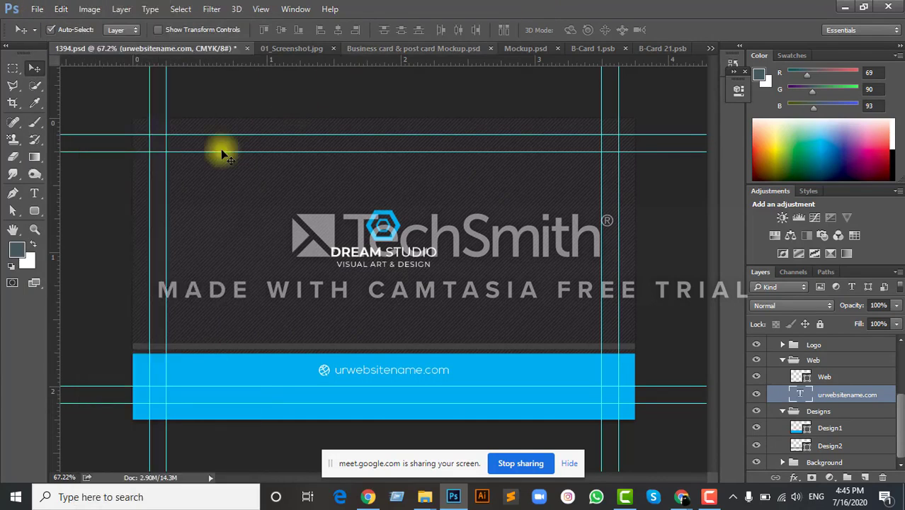
# Minimize Photoshop, switch to the Chrome window with the meeting, and look over the Free Business Card Mockup page on free-mockup.com
pyautogui.click(843, 6)
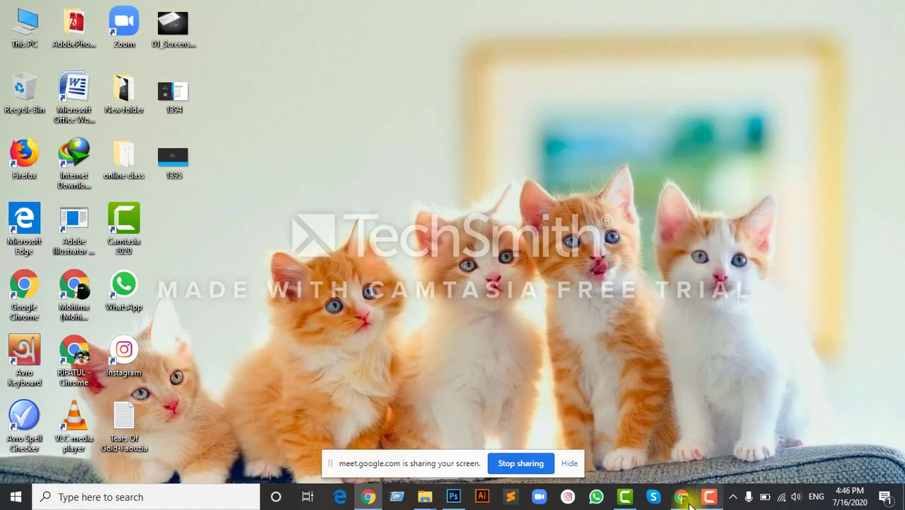
pyautogui.moveTo(687, 483)
pyautogui.click(730, 398)
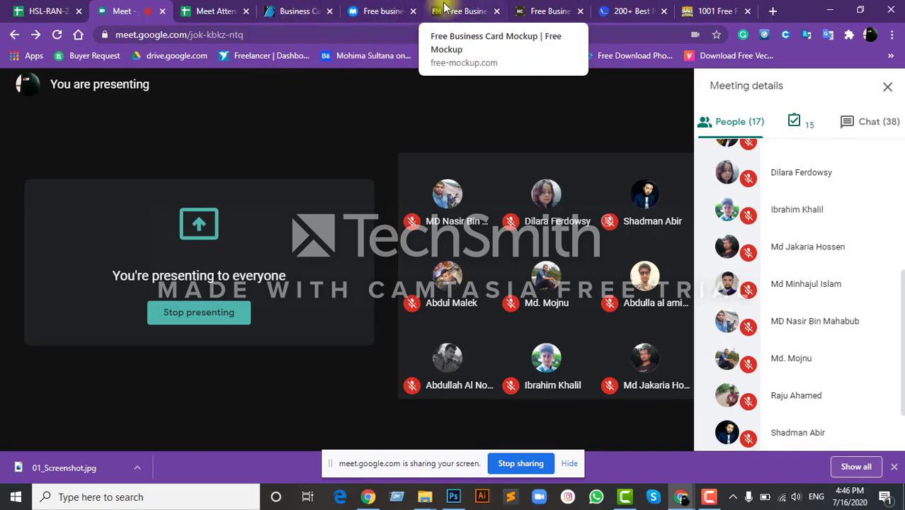
pyautogui.click(444, 11)
pyautogui.scroll(-5, 353, 290)
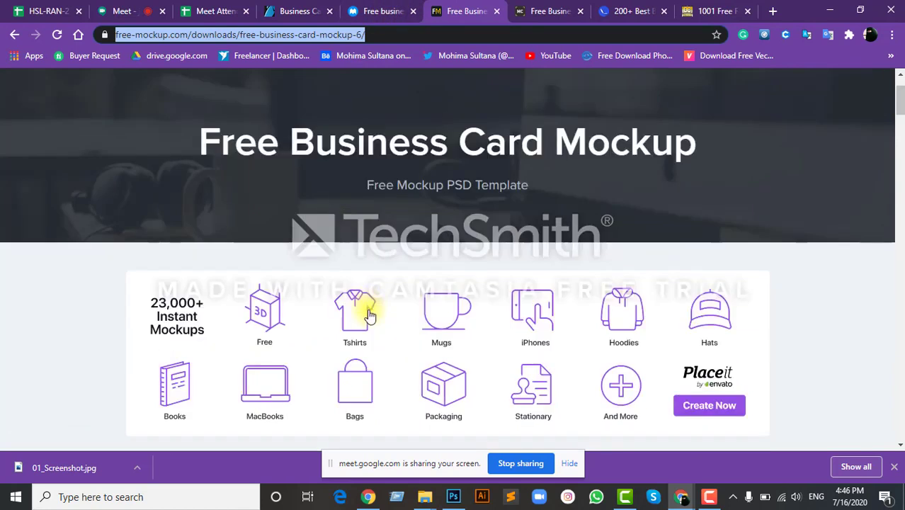
pyautogui.scroll(5, 354, 283)
pyautogui.click(393, 34)
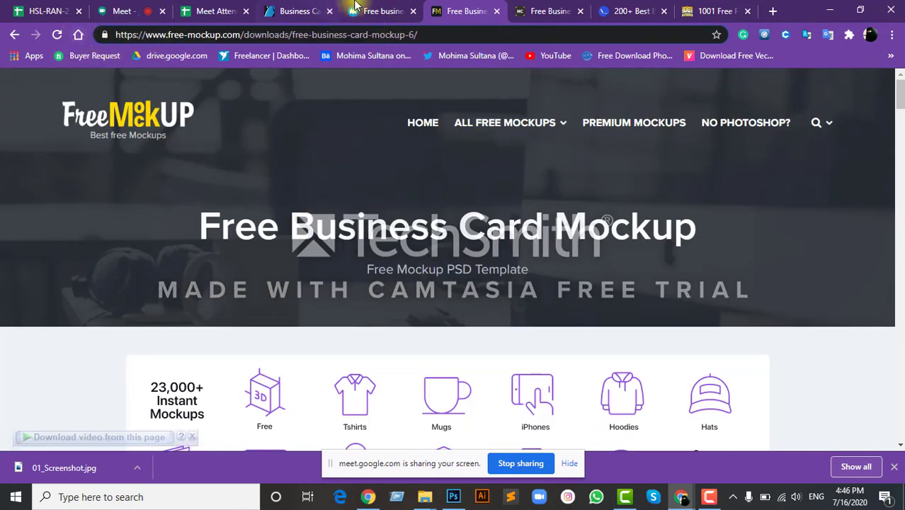
# Search Google in a new browser tab for "free business card mockup" and look through the results
pyautogui.click(393, 12)
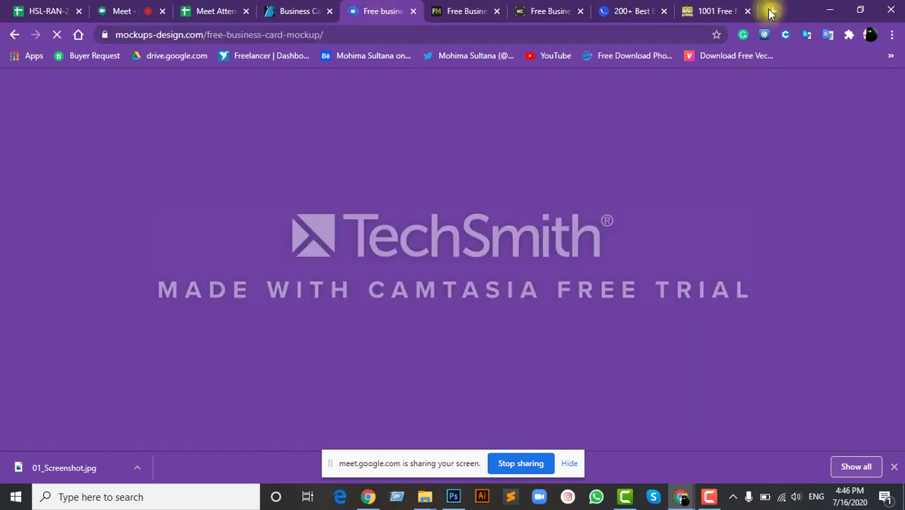
pyautogui.click(770, 10)
pyautogui.click(391, 35)
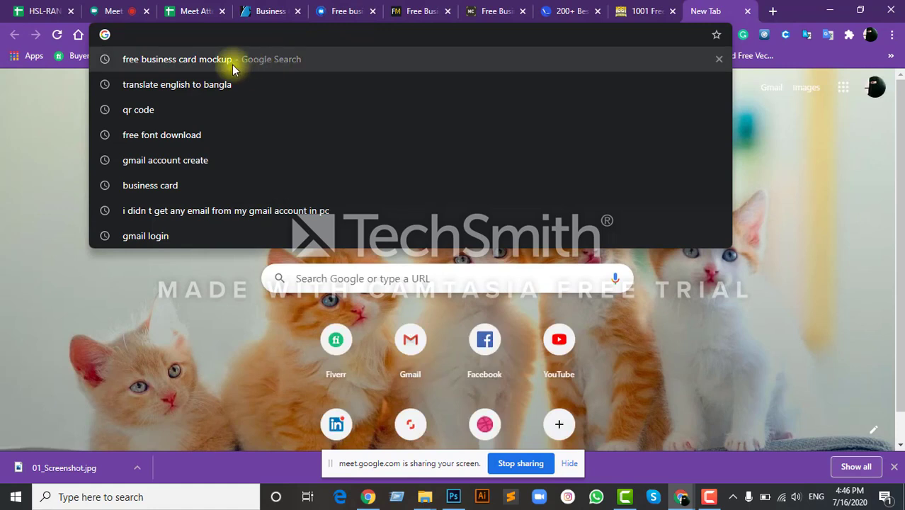
pyautogui.click(234, 59)
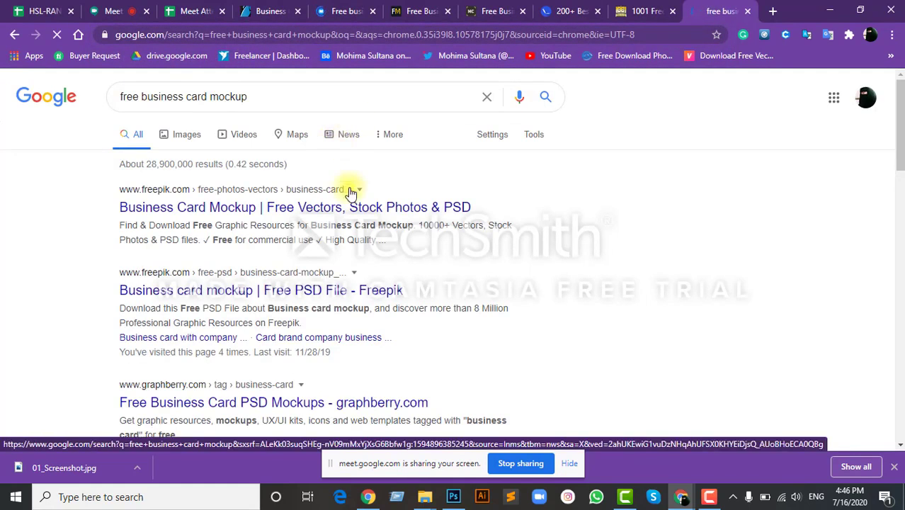
pyautogui.scroll(-10, 304, 240)
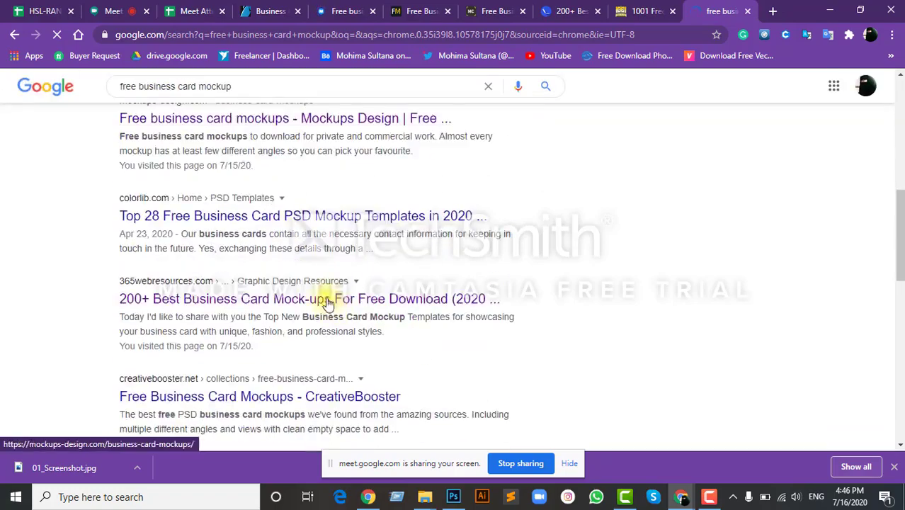
pyautogui.scroll(-2, 316, 261)
pyautogui.scroll(5, 228, 297)
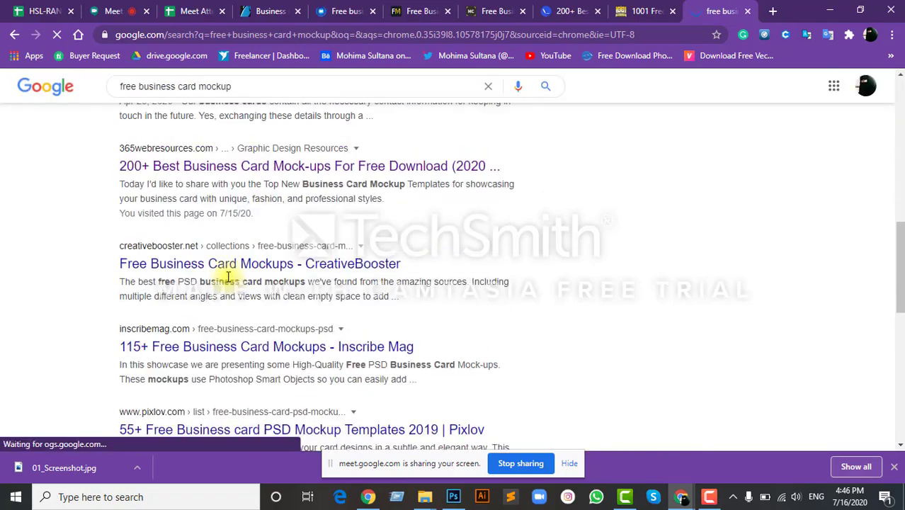
pyautogui.scroll(5, 217, 282)
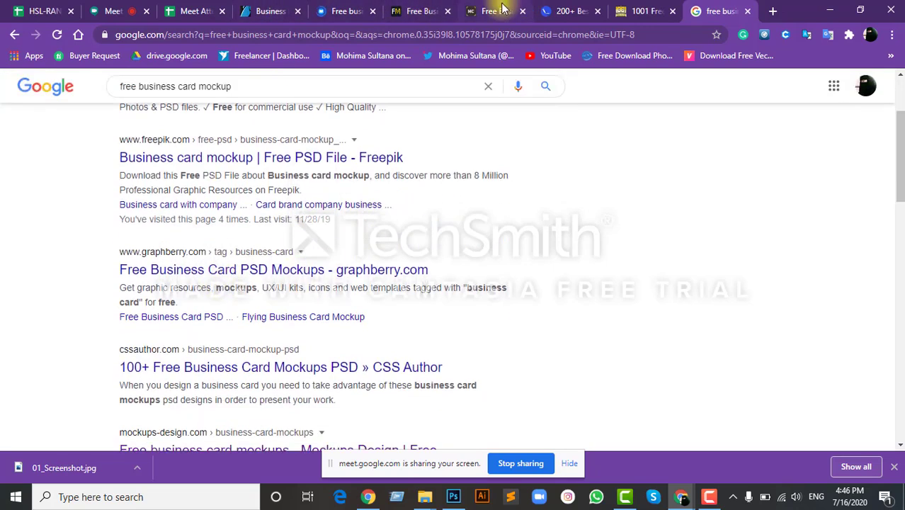
# Examine the already opened free business card mockup pages on mockups-design.com and free-mockup.com, including their previews and file details
pyautogui.click(338, 10)
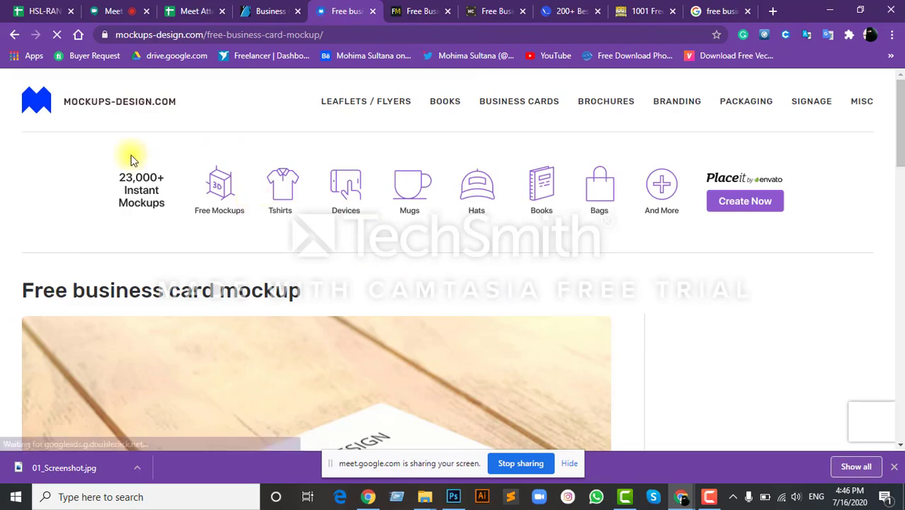
pyautogui.scroll(-12, 348, 229)
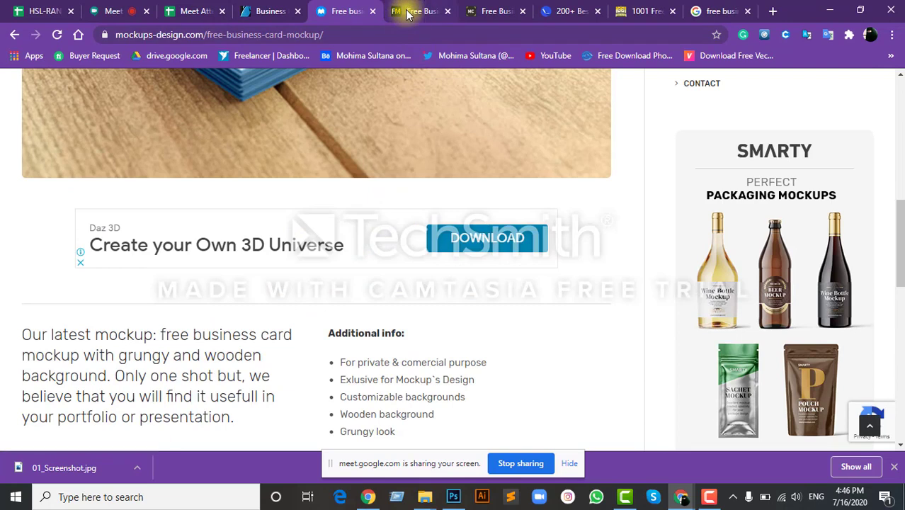
pyautogui.click(407, 11)
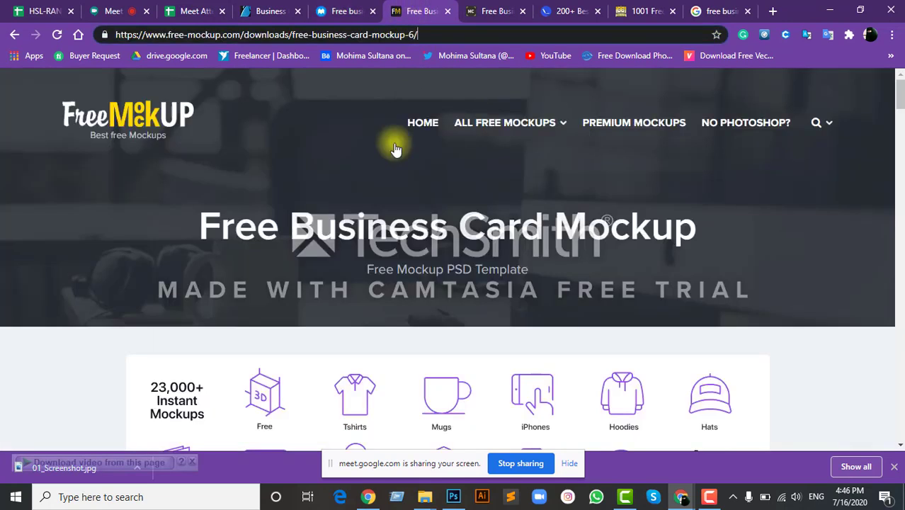
pyautogui.scroll(-4, 340, 246)
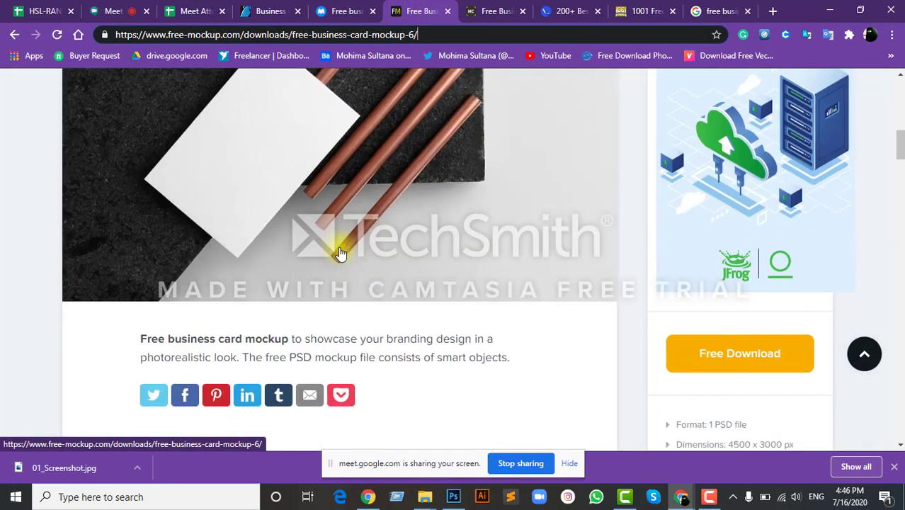
pyautogui.scroll(-2, 637, 242)
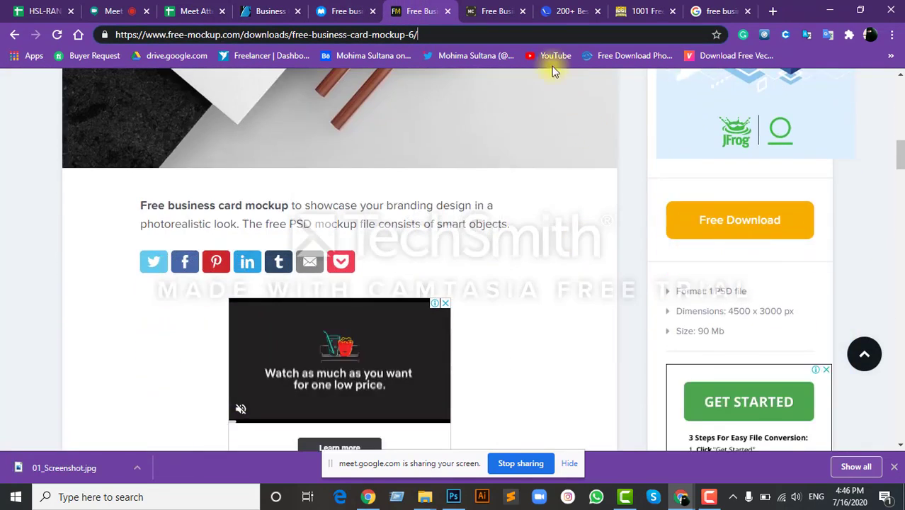
# Examine the Free Business Card Mockup Vol. 1 page on mockupcloud.com, including its highlights and download section
pyautogui.click(498, 11)
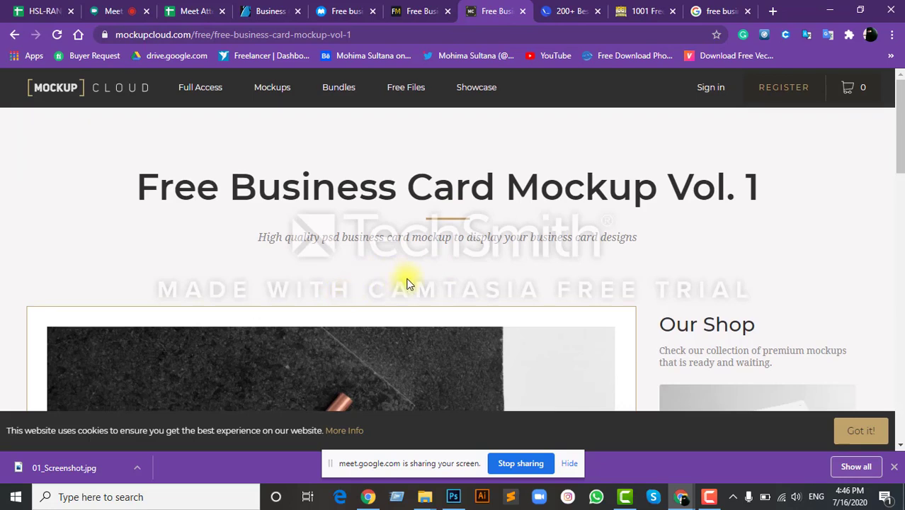
pyautogui.scroll(-4, 403, 283)
pyautogui.scroll(-5, 430, 269)
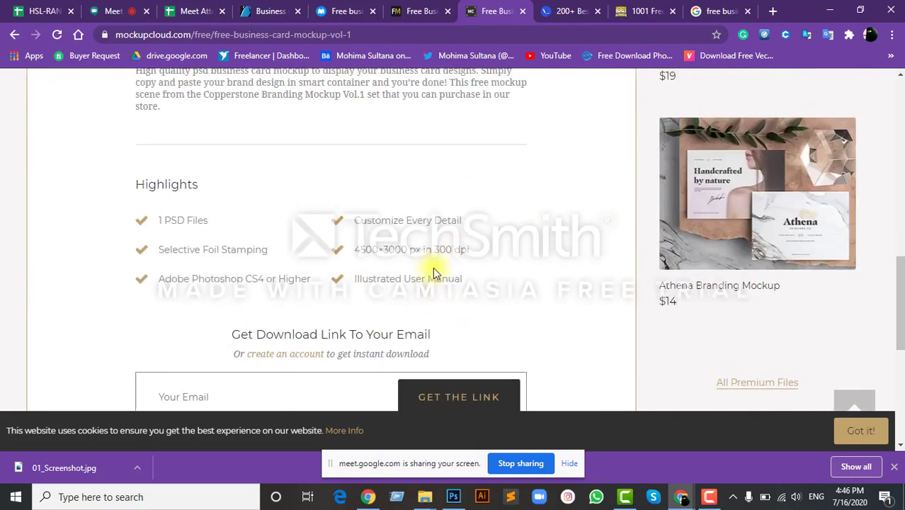
pyautogui.scroll(5, 429, 269)
# Look through the business card mockup collection on 365webresources.com, back up to its table of contents
pyautogui.click(573, 10)
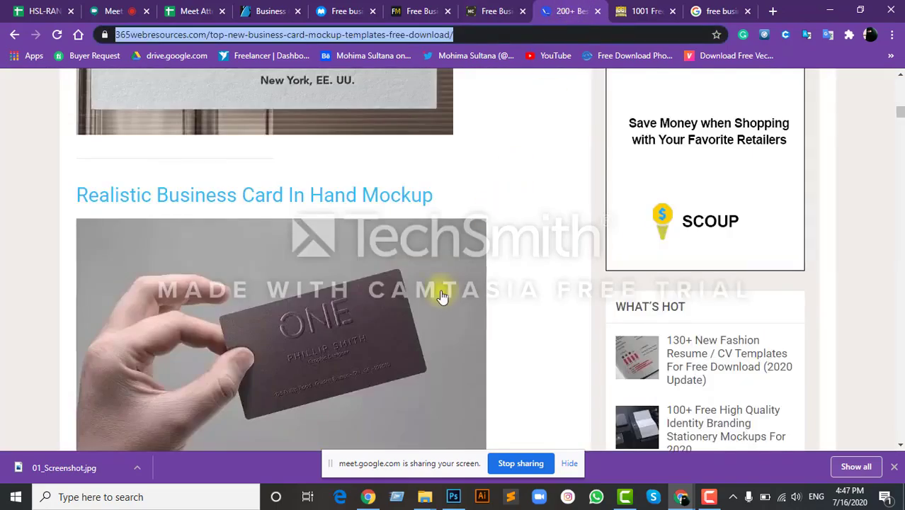
pyautogui.scroll(10, 440, 293)
pyautogui.scroll(5, 339, 186)
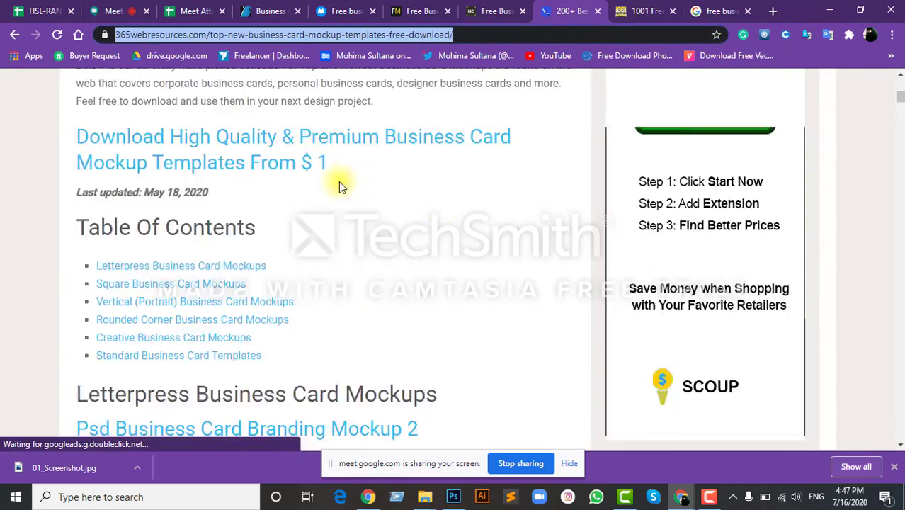
# Look through the letterpress business card mockups in the 365webresources.com collection
pyautogui.scroll(-10, 329, 186)
pyautogui.scroll(-4, 342, 192)
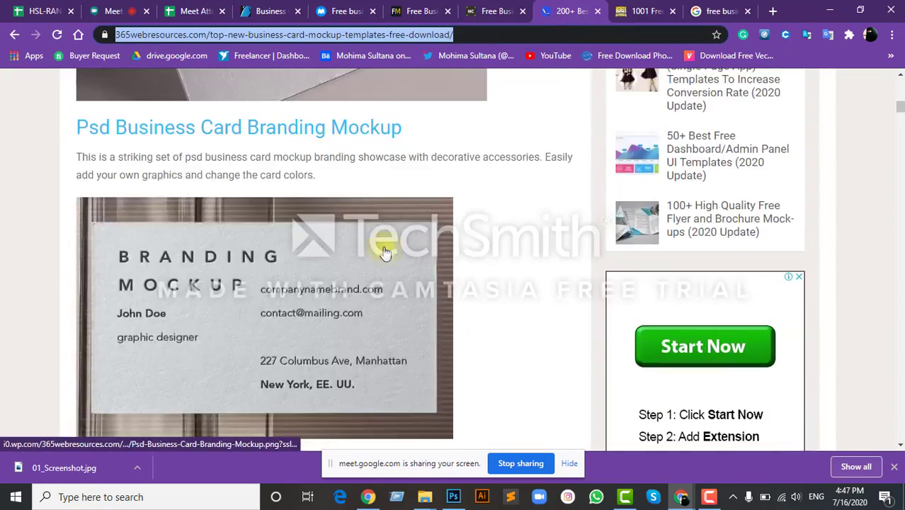
pyautogui.scroll(-7, 410, 275)
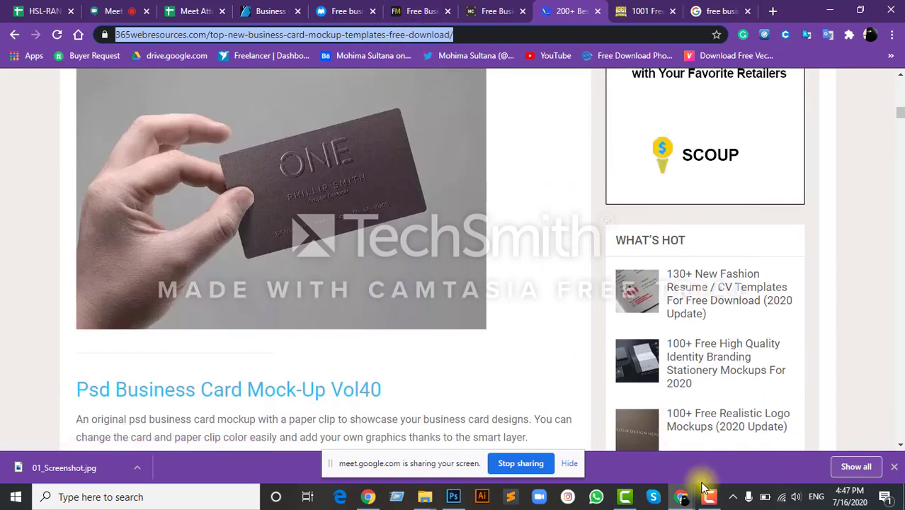
# Go to the free-mockup.com business card mockup page and follow its free download link
pyautogui.moveTo(710, 499)
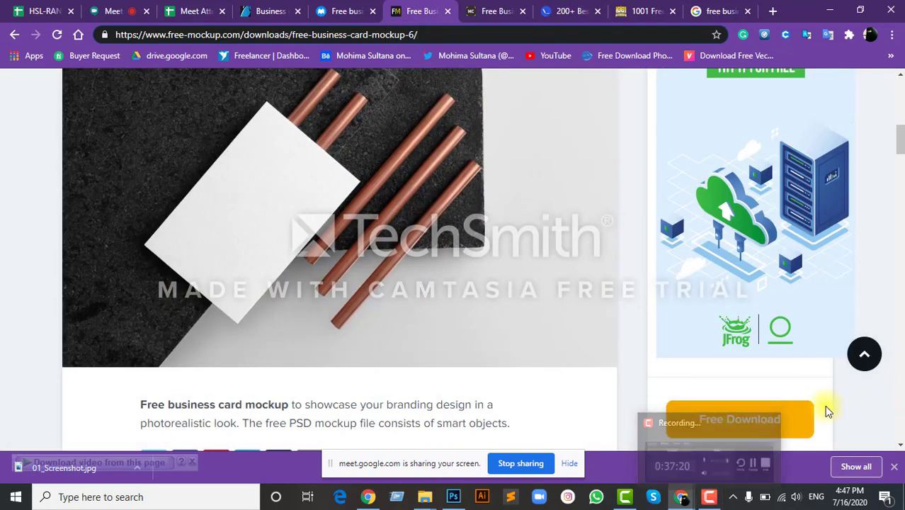
pyautogui.scroll(-3, 828, 410)
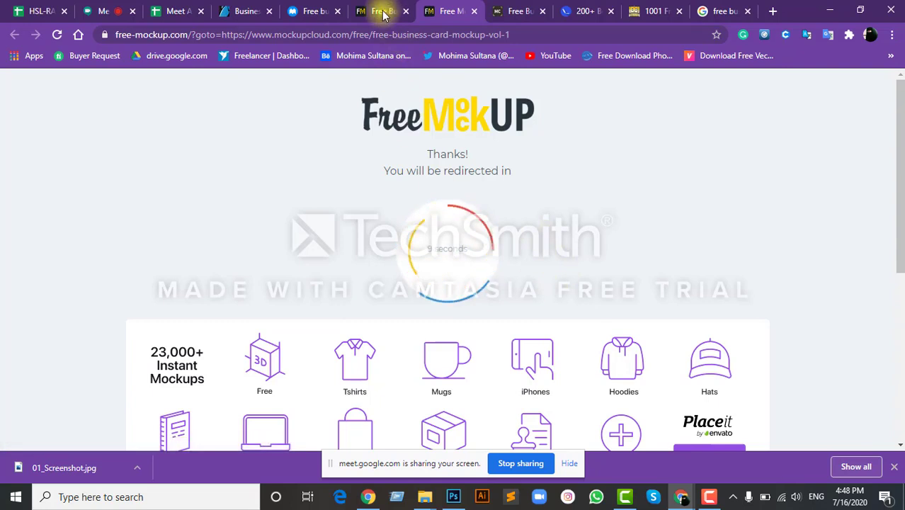
# Review the mockups-design.com free business card mockup page, from its preview image and additional info to the download section
pyautogui.click(299, 13)
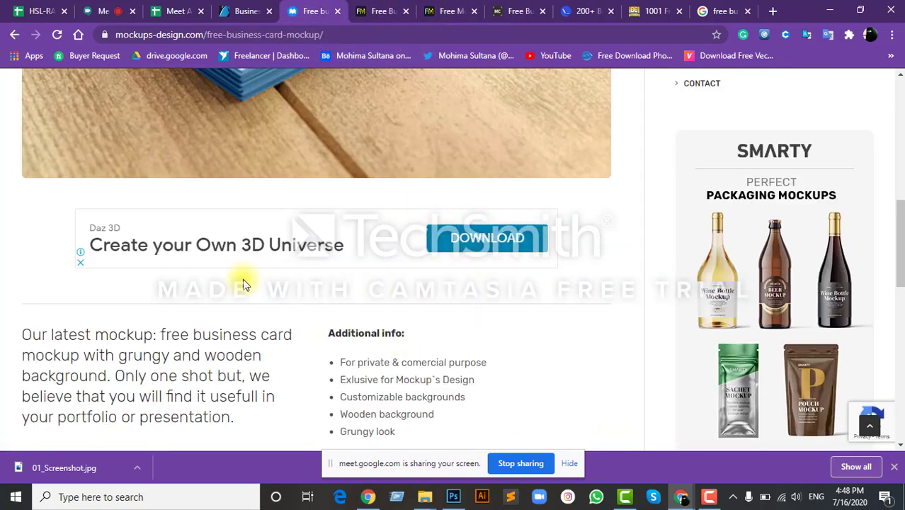
pyautogui.scroll(4, 262, 256)
pyautogui.scroll(3, 185, 290)
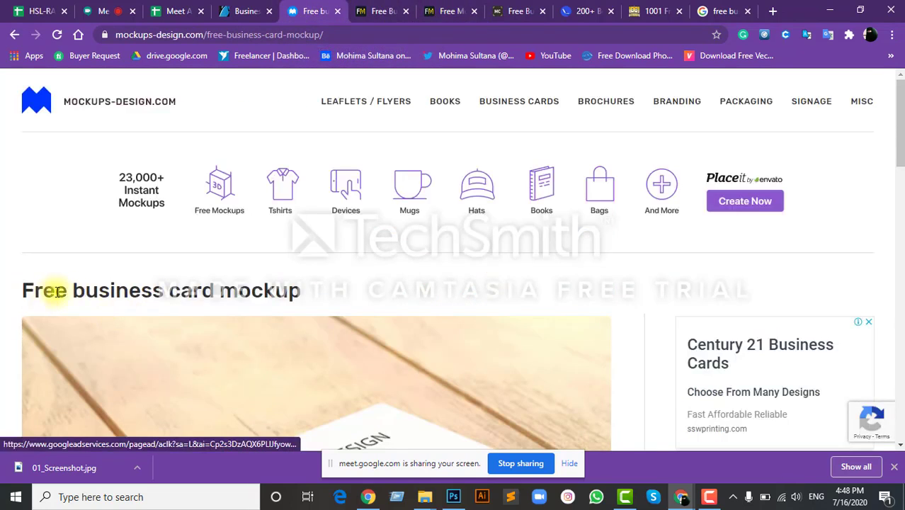
pyautogui.scroll(-5, 360, 275)
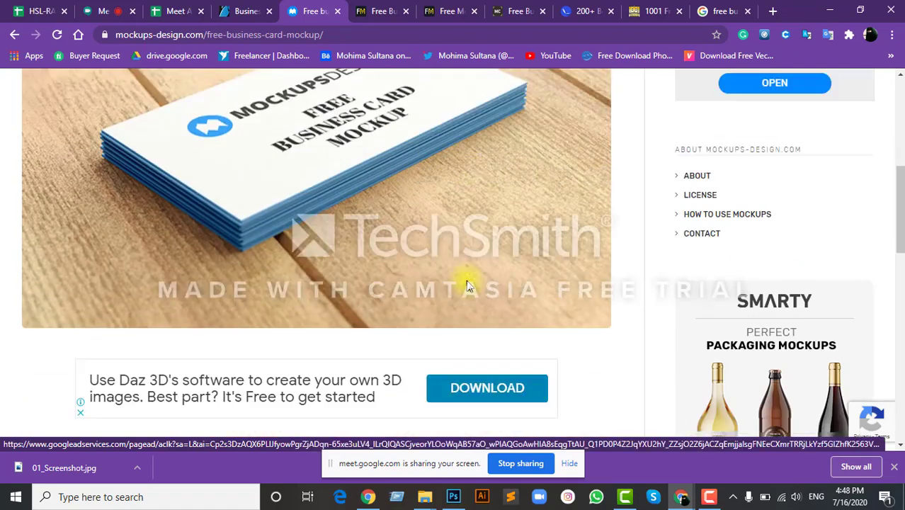
pyautogui.scroll(-1, 561, 275)
pyautogui.scroll(3, 563, 272)
pyautogui.scroll(-4, 564, 276)
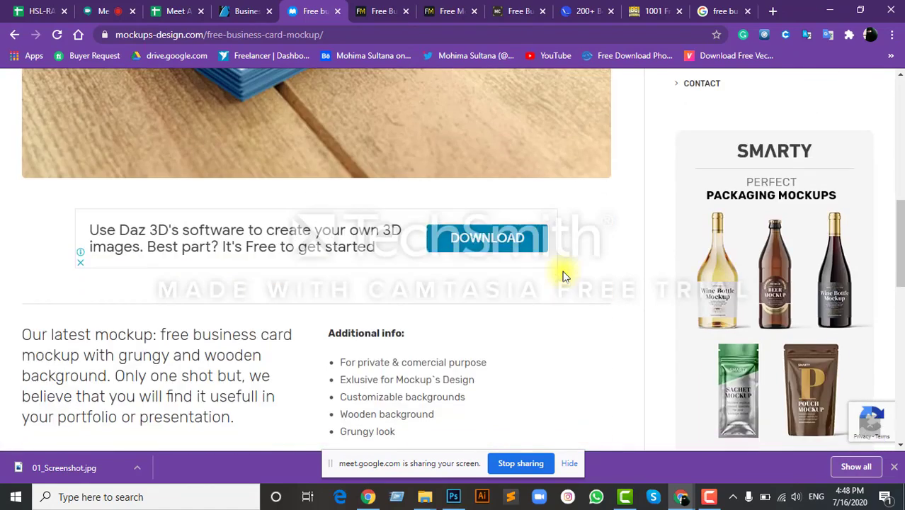
pyautogui.scroll(-2, 564, 276)
pyautogui.scroll(-5, 563, 274)
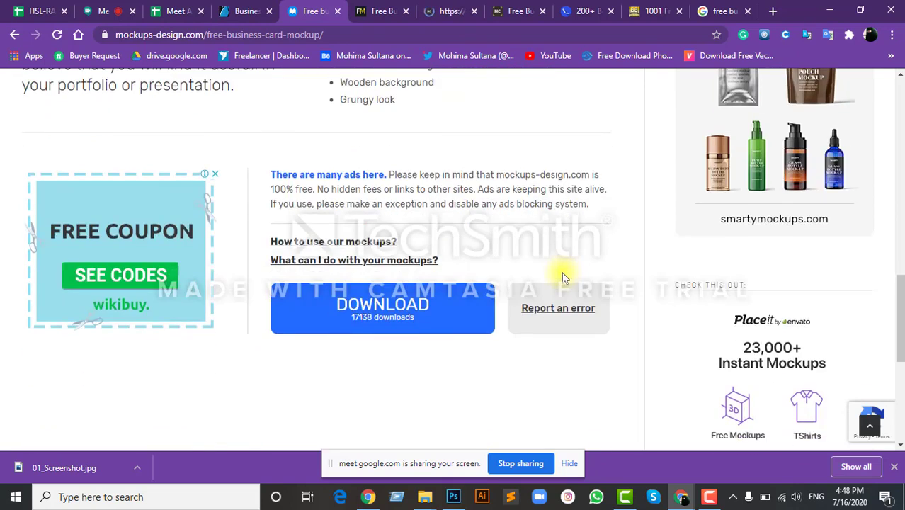
pyautogui.scroll(5, 509, 277)
pyautogui.scroll(5, 485, 80)
# View the mockupcloud.com page opened by the download redirect, including its overview, and minimize the browser
pyautogui.click(450, 11)
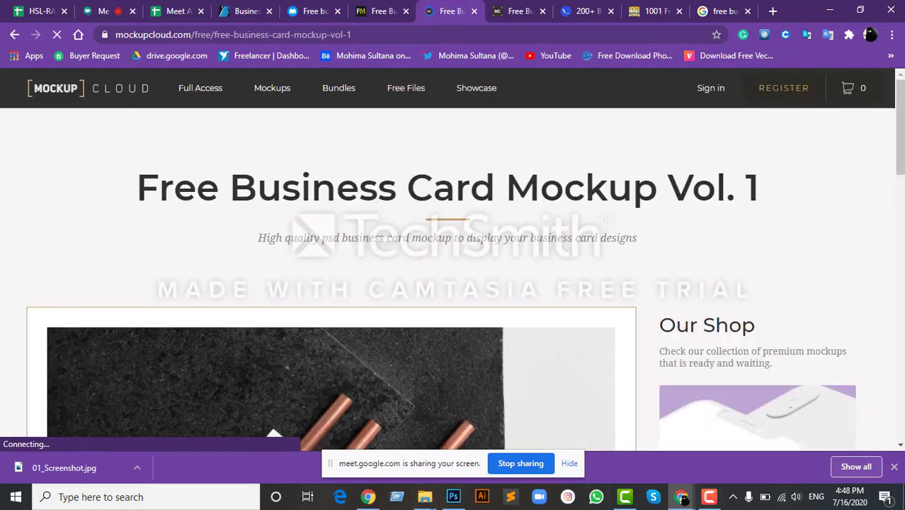
pyautogui.scroll(-5, 442, 274)
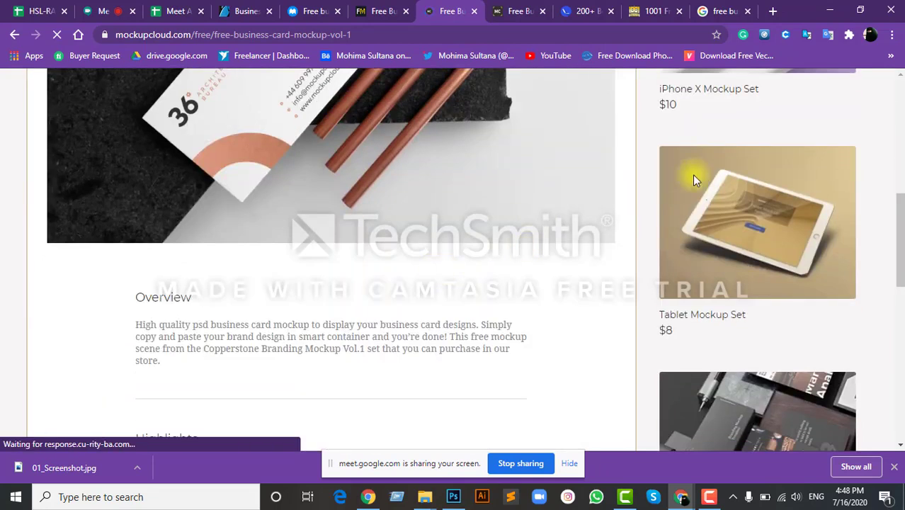
pyautogui.click(834, 10)
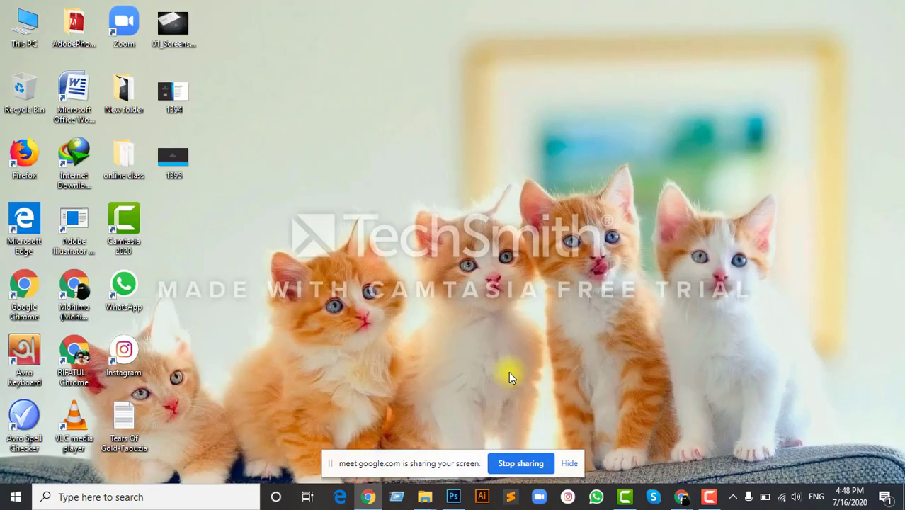
# Show the HSL-RAN-212 folder in File Explorer and minimize its window
pyautogui.moveTo(427, 501)
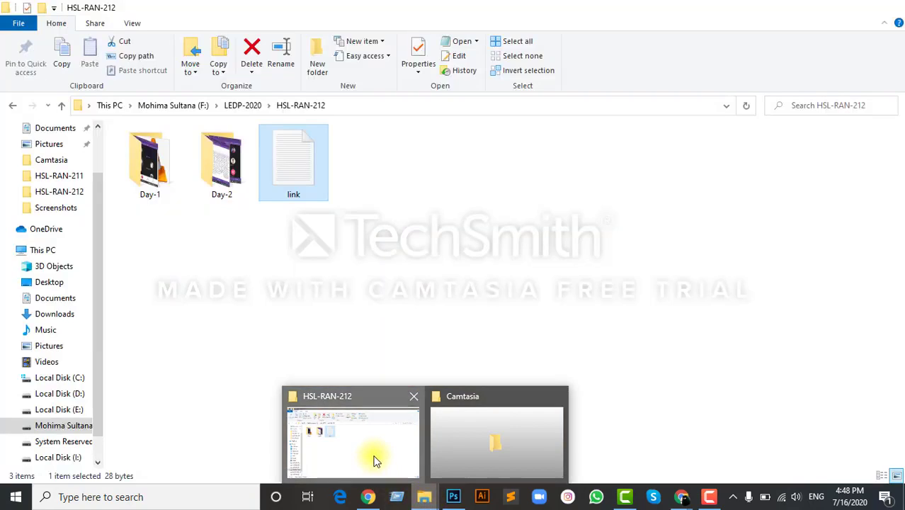
pyautogui.click(375, 454)
pyautogui.click(828, 6)
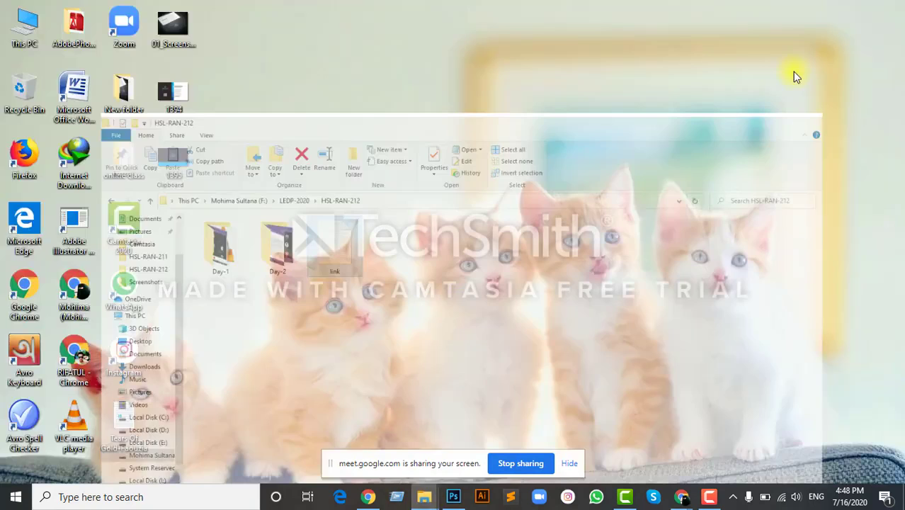
# Switch to Chrome, check the class's chat messages in the Google Meet call, and minimize the browser
pyautogui.click(680, 497)
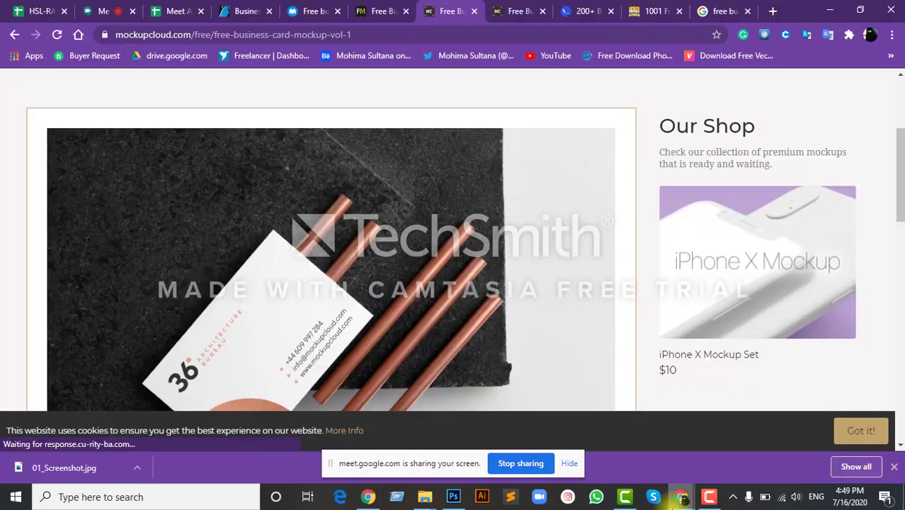
pyautogui.moveTo(669, 499)
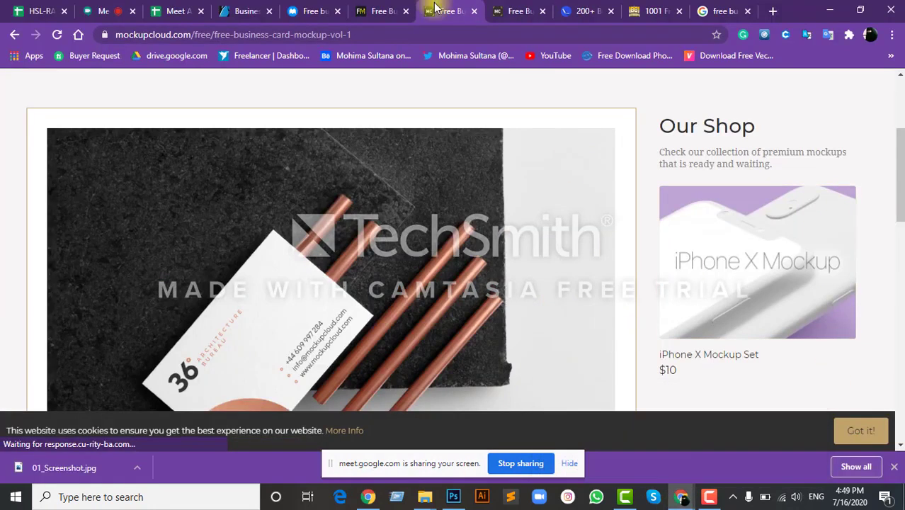
pyautogui.click(106, 10)
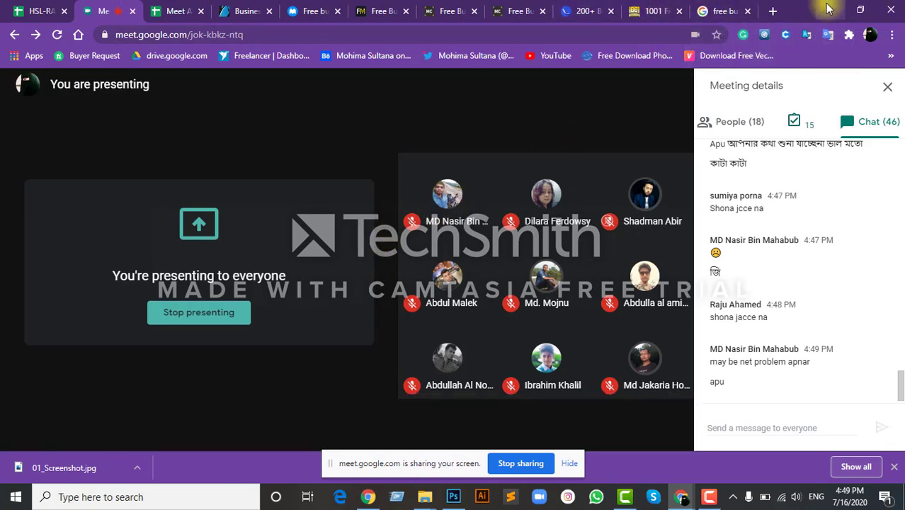
pyautogui.click(828, 10)
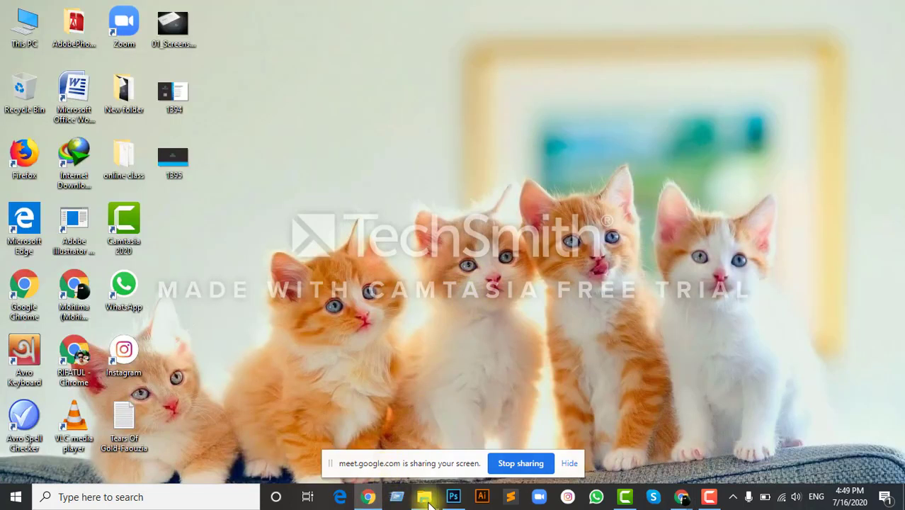
# Check the contents of the HSL-RAN-212 folder in File Explorer again and minimize the window
pyautogui.moveTo(425, 496)
pyautogui.click(396, 444)
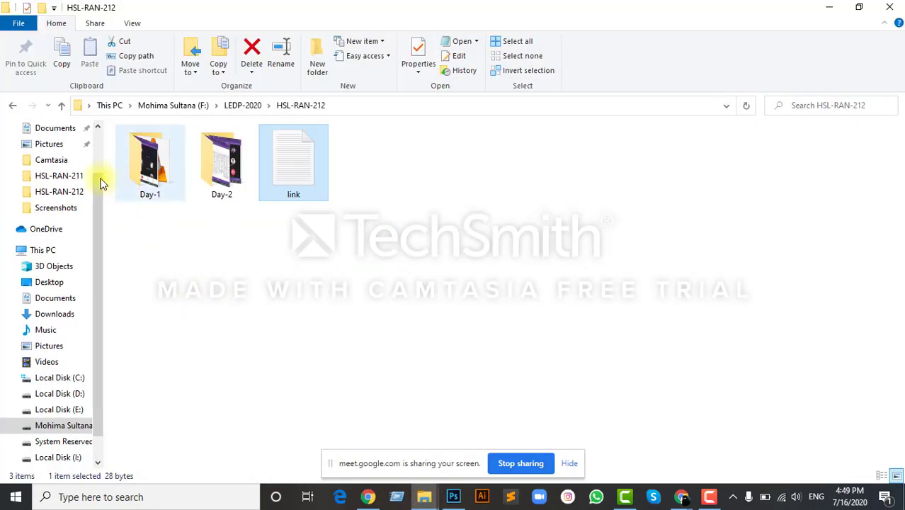
pyautogui.click(832, 7)
# In Photoshop, hide the 1394 design layer in the Top smart object of Business card & post card Mockup.psd, save it, and return to the mockup
pyautogui.click(457, 499)
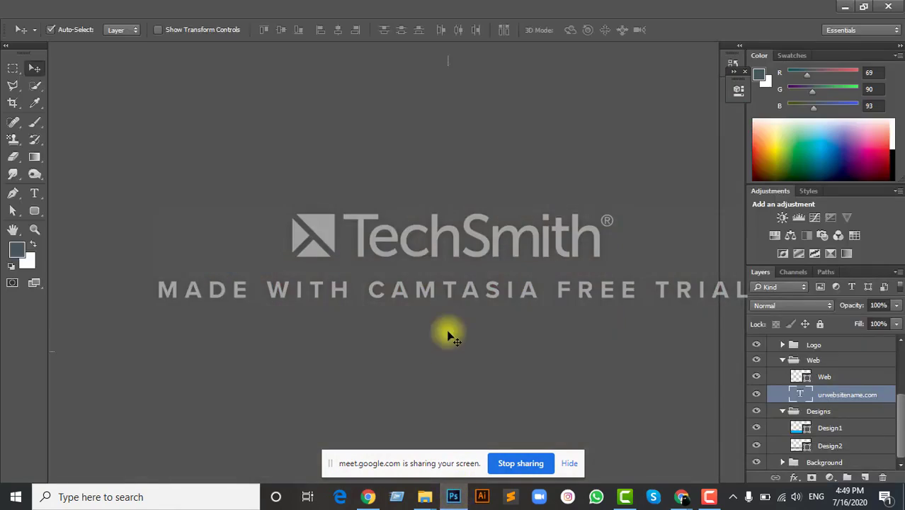
pyautogui.click(400, 50)
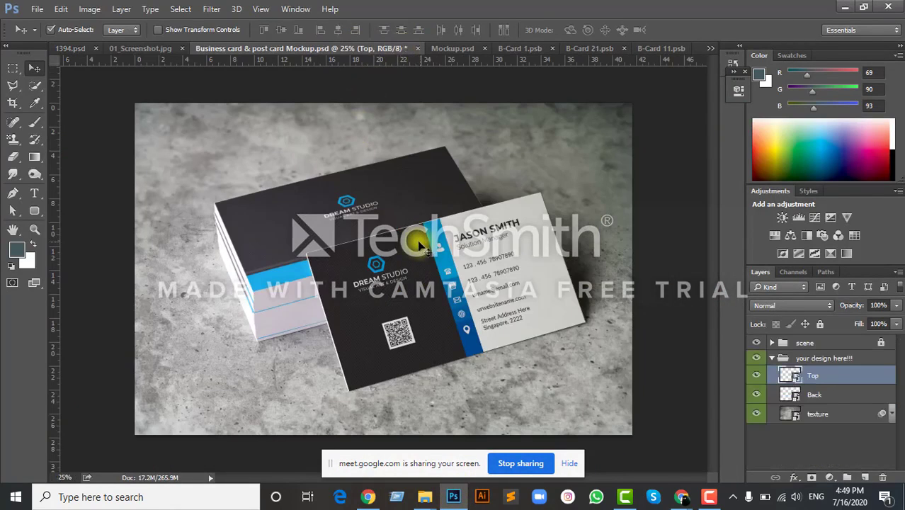
pyautogui.doubleClick(787, 375)
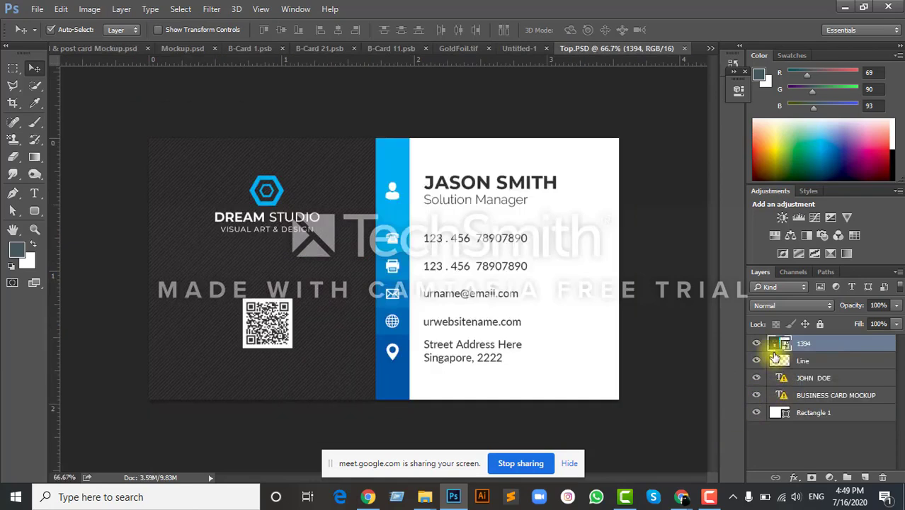
pyautogui.click(756, 343)
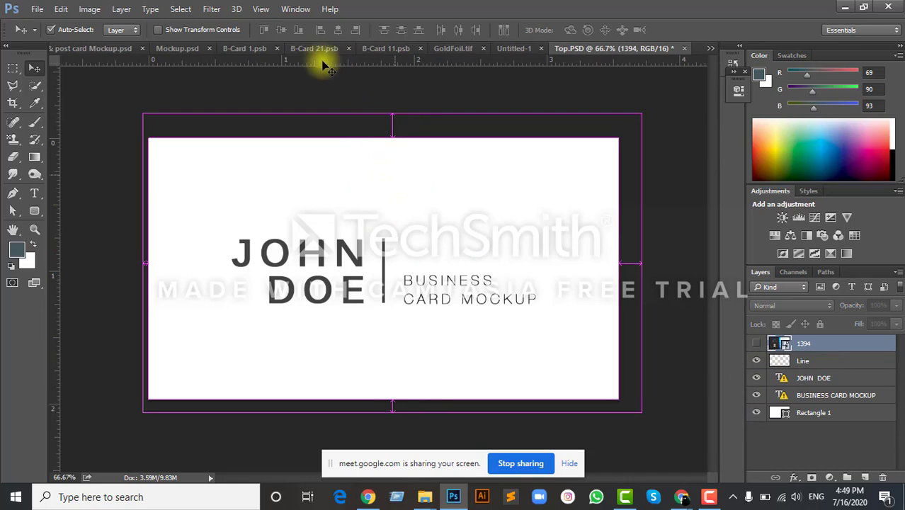
pyautogui.hotkey('ctrl', 's')
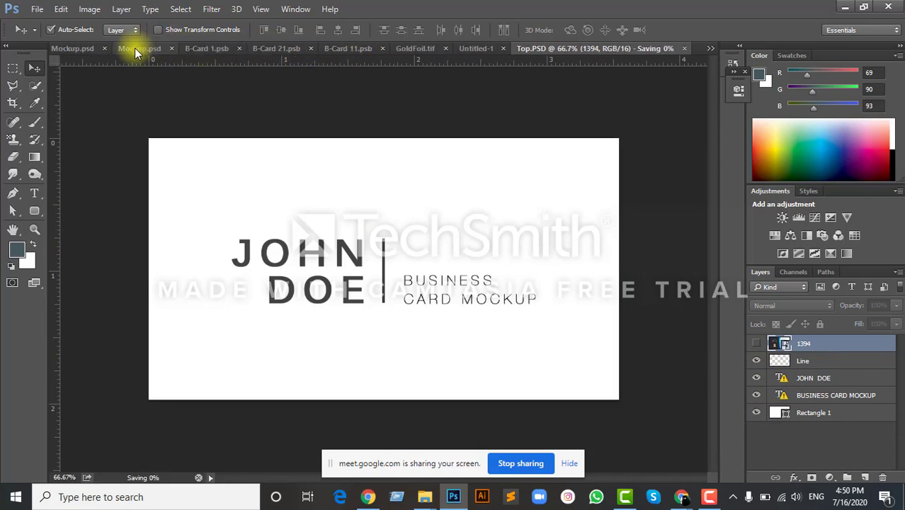
pyautogui.hotkey('ctrl', 'w')
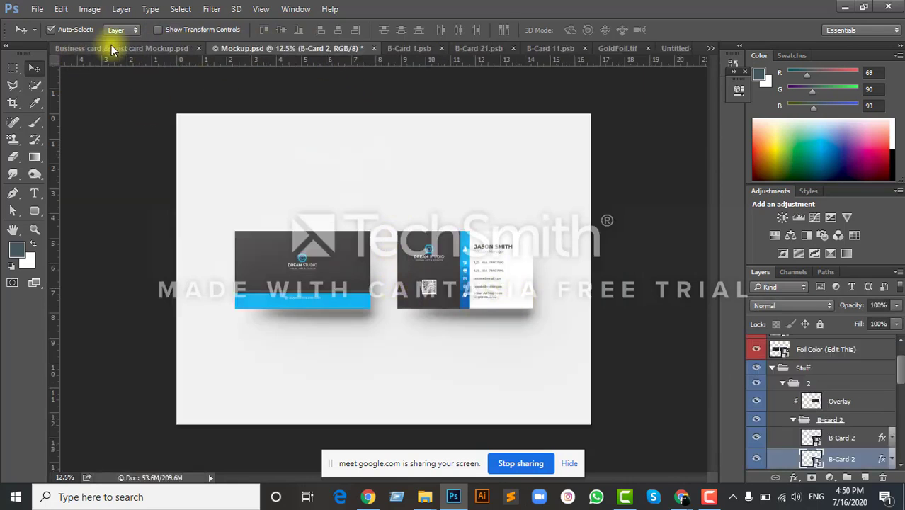
pyautogui.click(111, 49)
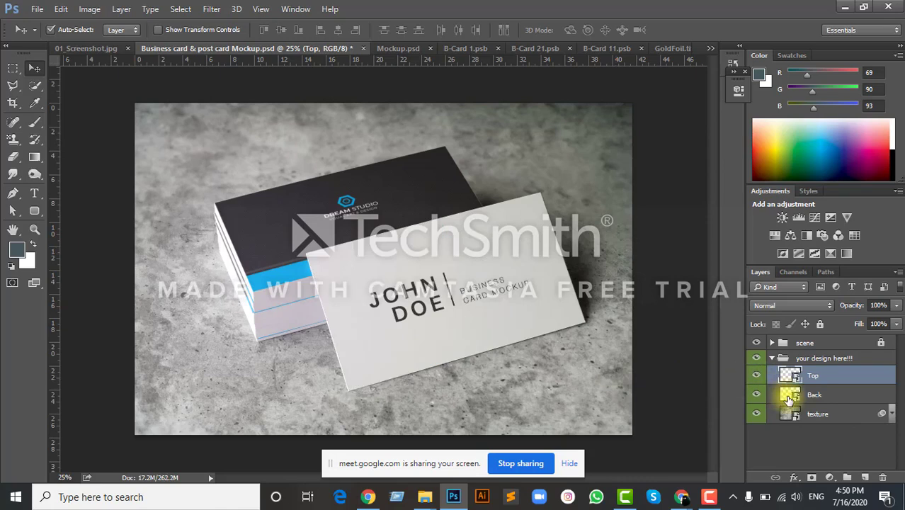
# In the Back smart object, hide the 1395 layer, show the logo layer, save the file, and return to the mockup
pyautogui.doubleClick(789, 398)
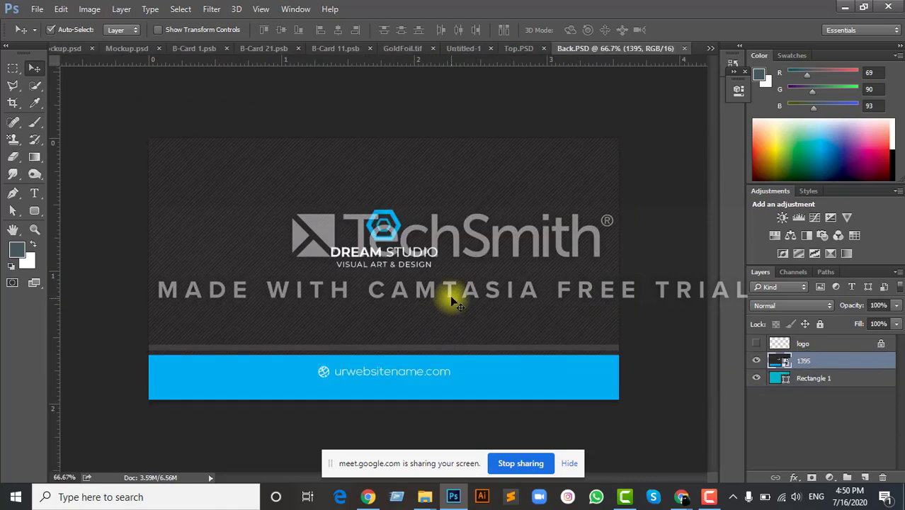
pyautogui.click(755, 361)
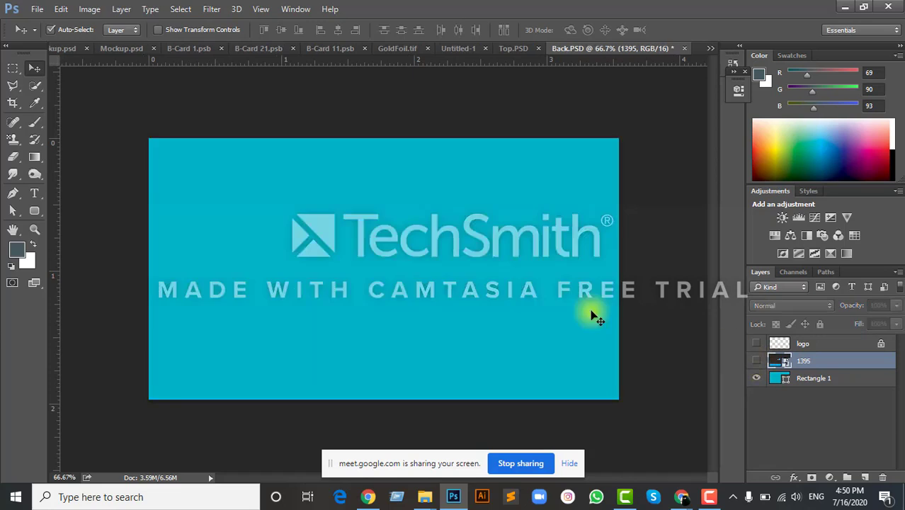
pyautogui.click(755, 343)
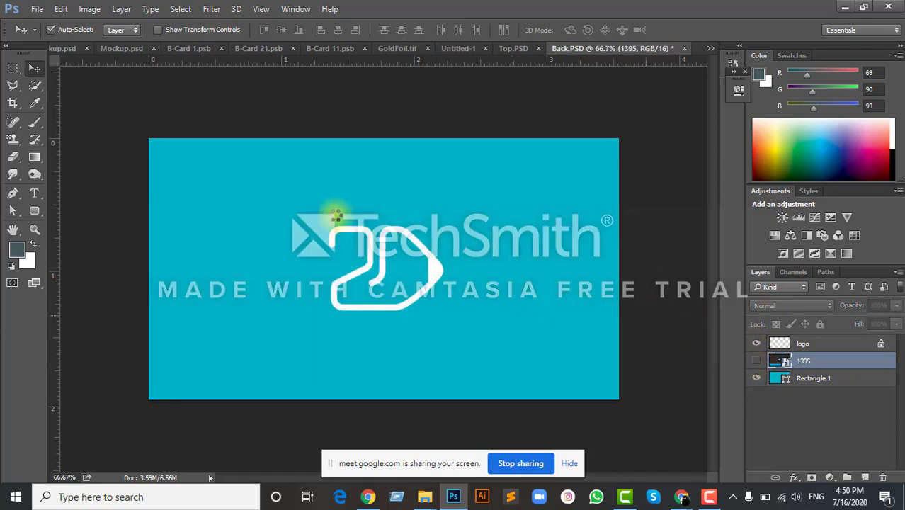
pyautogui.hotkey('ctrl', 's')
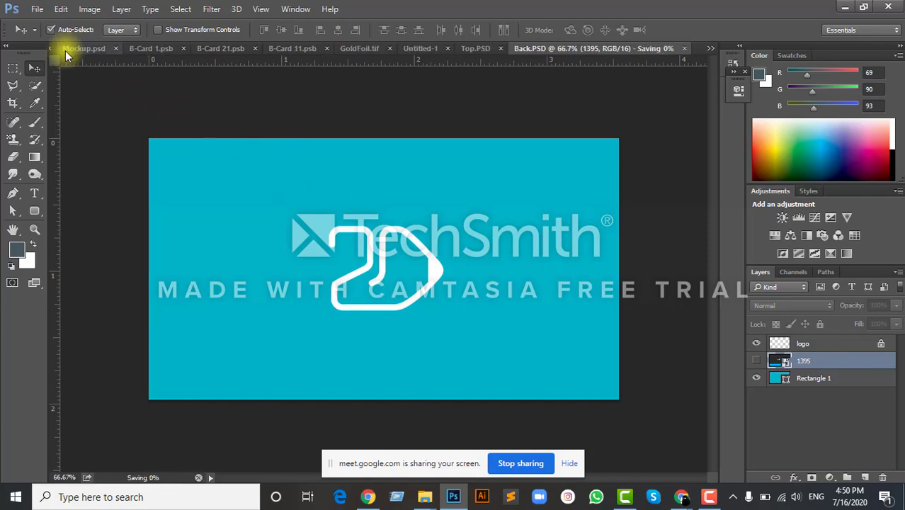
pyautogui.click(66, 50)
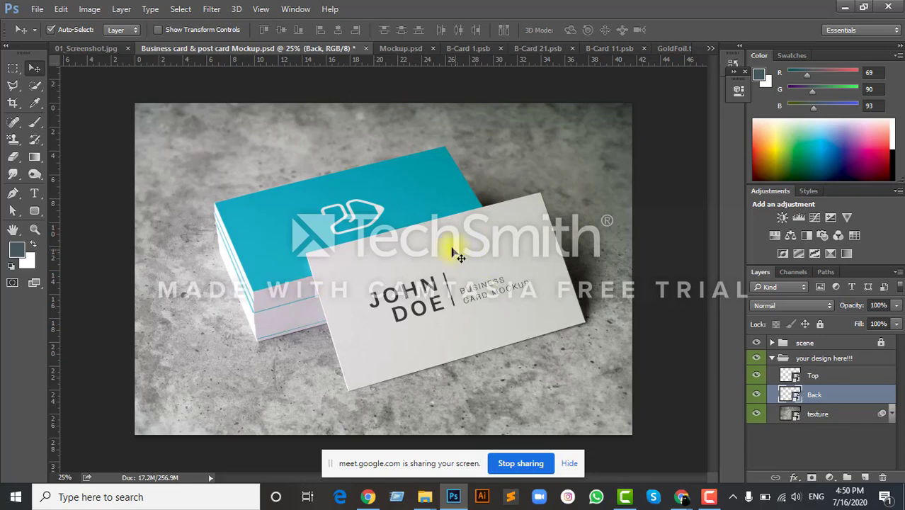
# Compare Mockup.psd with the business card and post card mockup, and inspect the layers inside its "your design here!!!" group
pyautogui.click(404, 49)
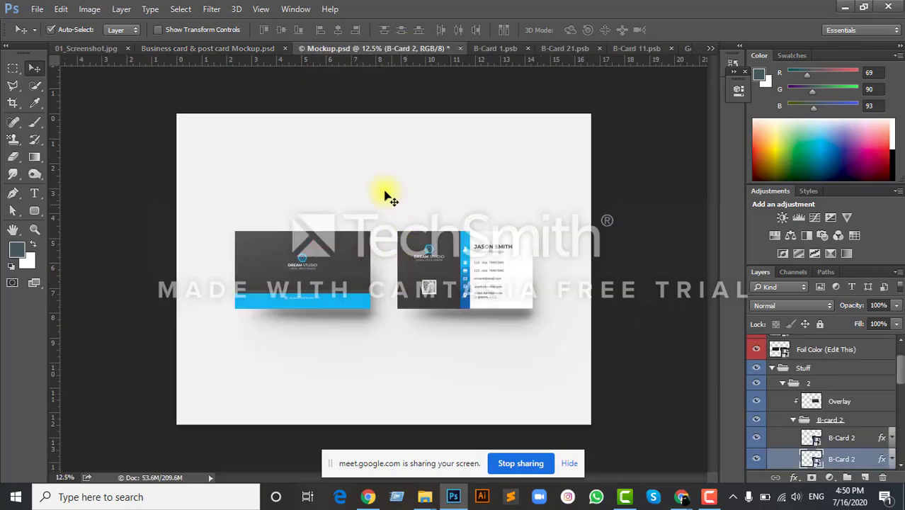
pyautogui.click(232, 48)
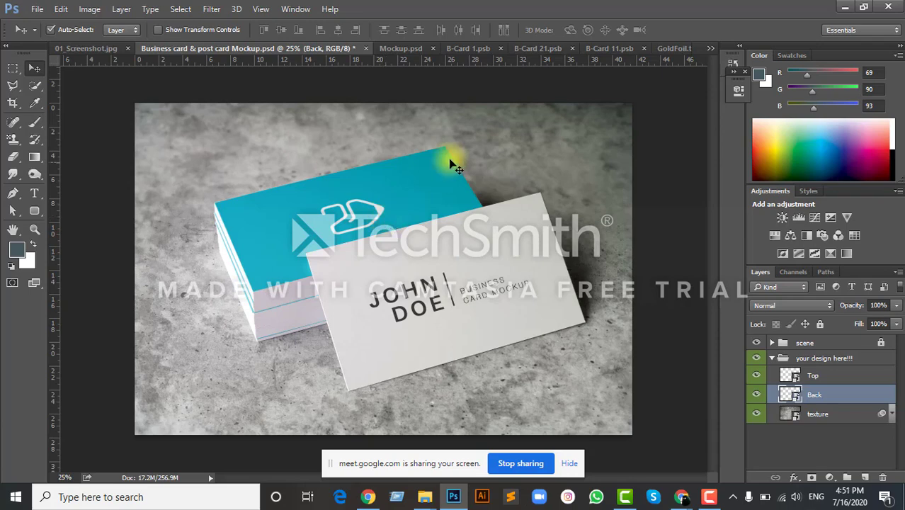
pyautogui.click(773, 359)
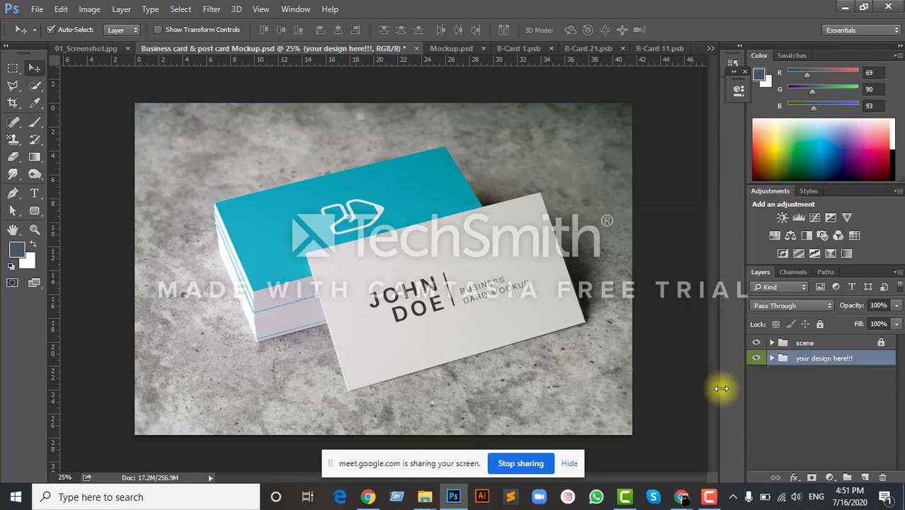
pyautogui.click(771, 358)
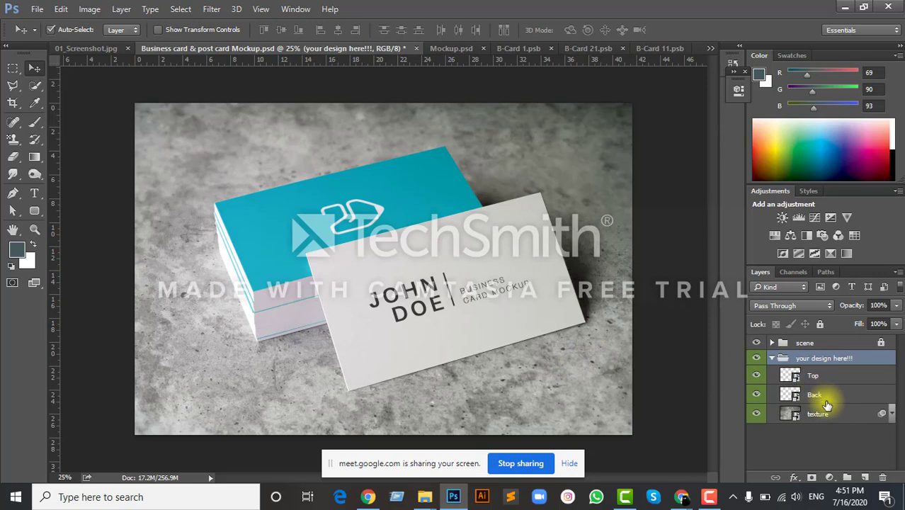
# Open the Top smart object of the business card mockup and place the 1394 image from the desktop into it
pyautogui.doubleClick(790, 379)
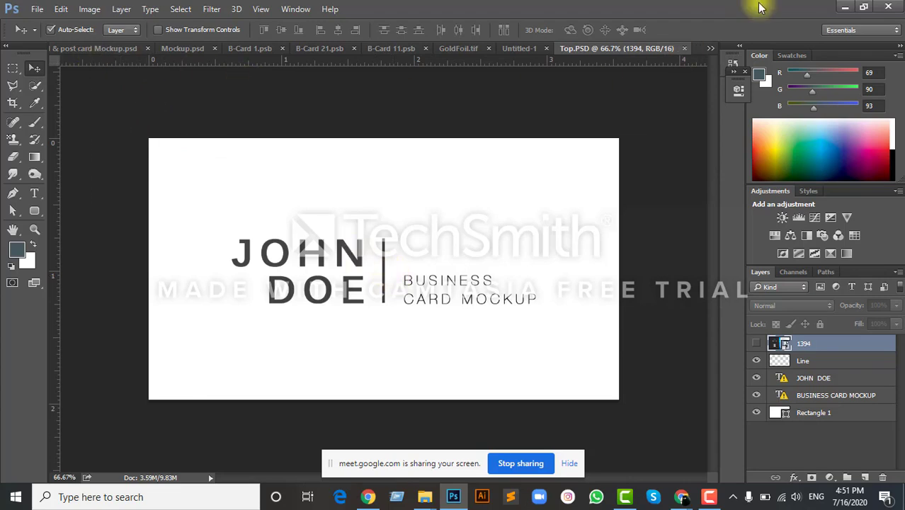
pyautogui.click(844, 7)
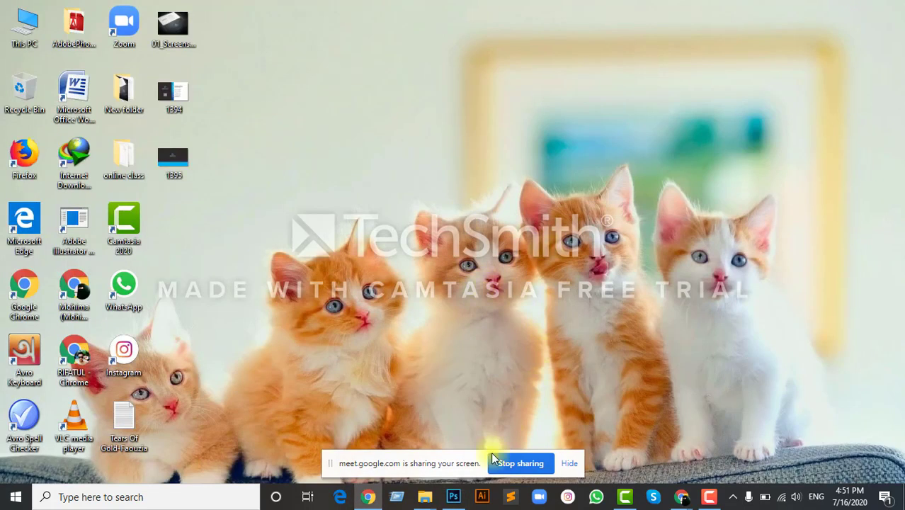
pyautogui.click(457, 499)
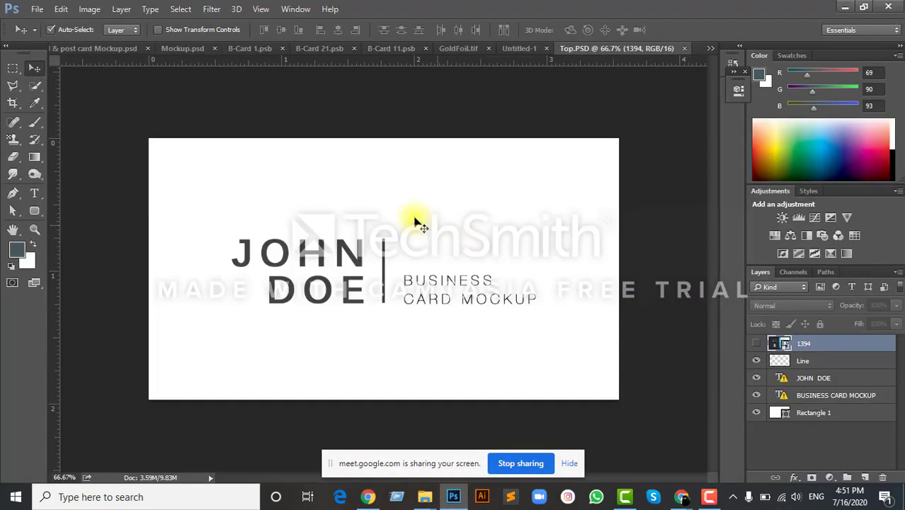
pyautogui.click(845, 7)
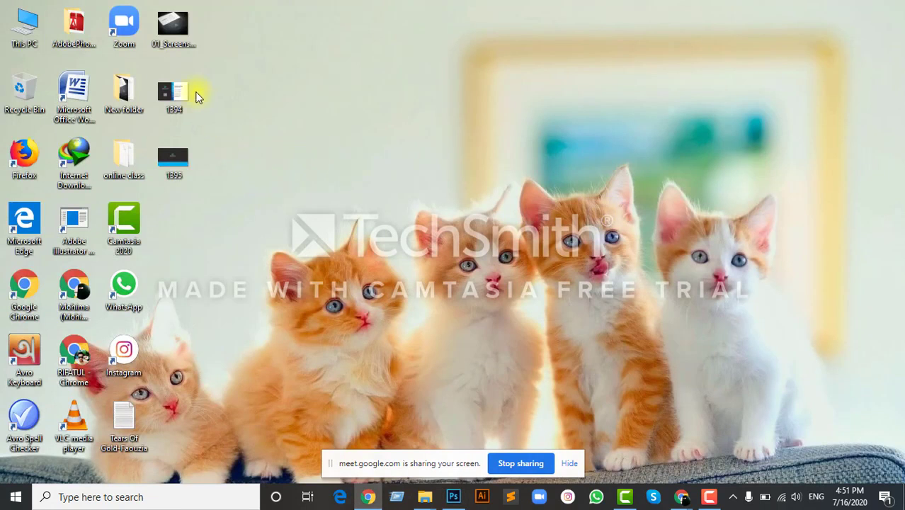
pyautogui.moveTo(174, 99); pyautogui.dragTo(433, 261)
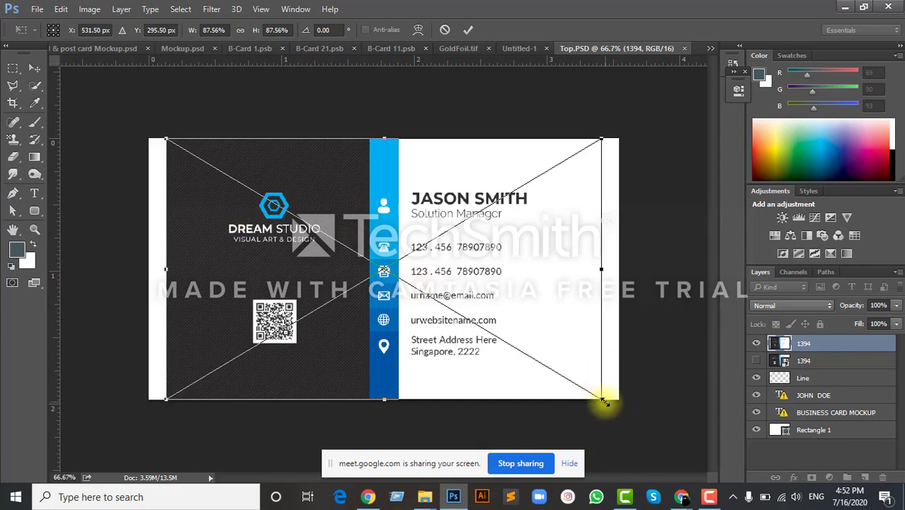
# Scale the placed 1394 image to about 98.4% so it covers the card, save Top.PSD, and return to the business card mockup
pyautogui.moveTo(564, 343); pyautogui.dragTo(545, 347)
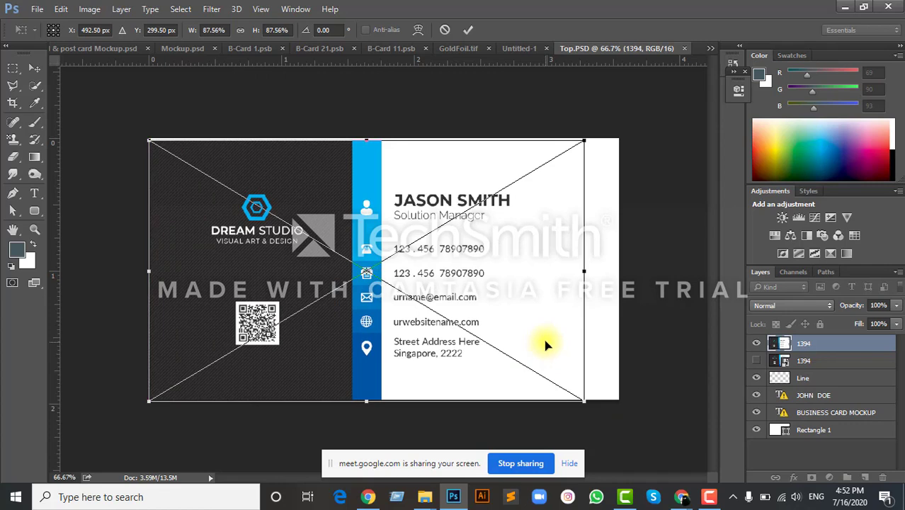
pyautogui.hotkey('ctrl', 'z')
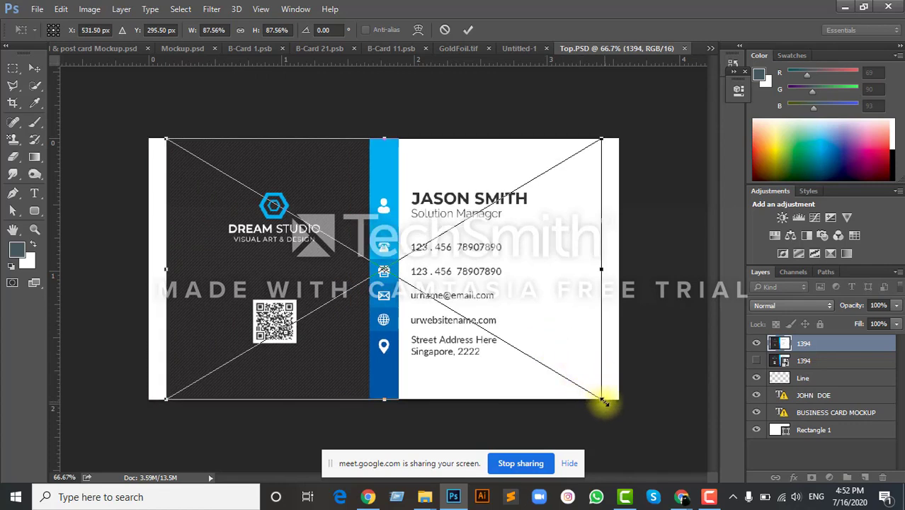
pyautogui.moveTo(603, 401); pyautogui.dragTo(629, 414)
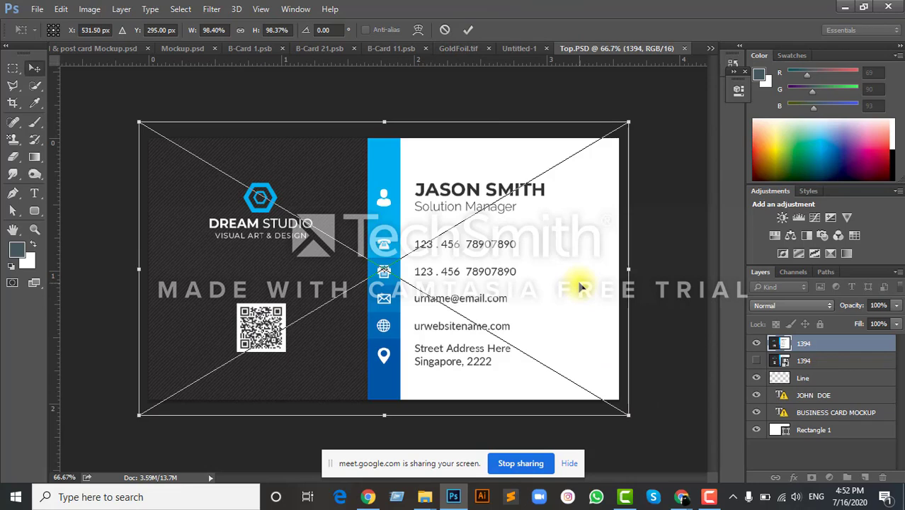
pyautogui.press('Return')
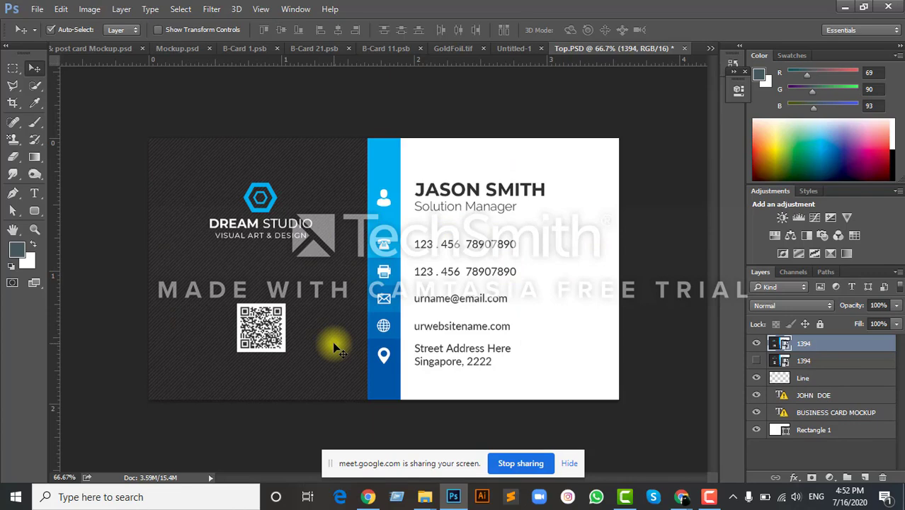
pyautogui.press('ctrl')
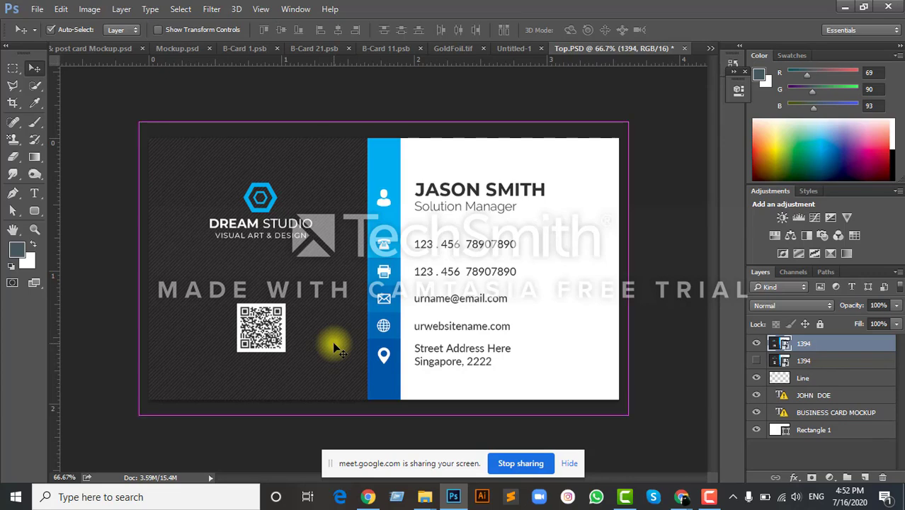
pyautogui.hotkey('ctrl', 's')
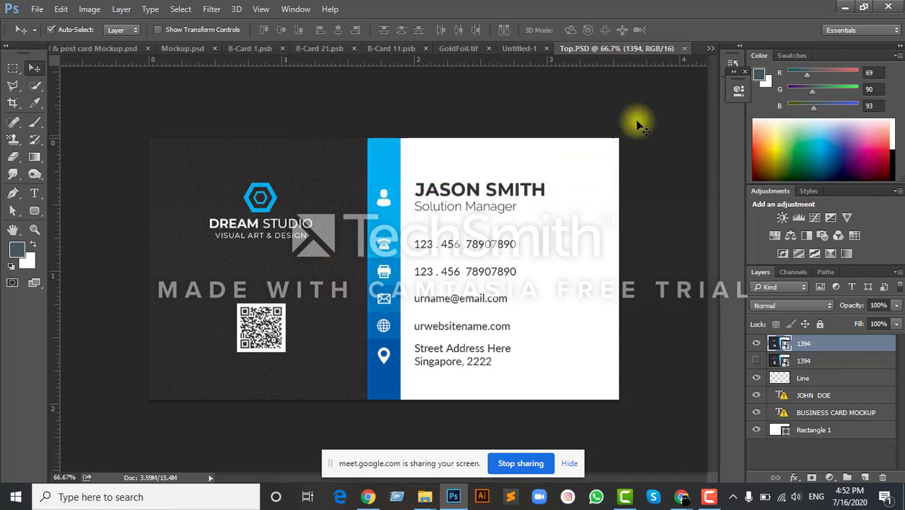
pyautogui.click(710, 49)
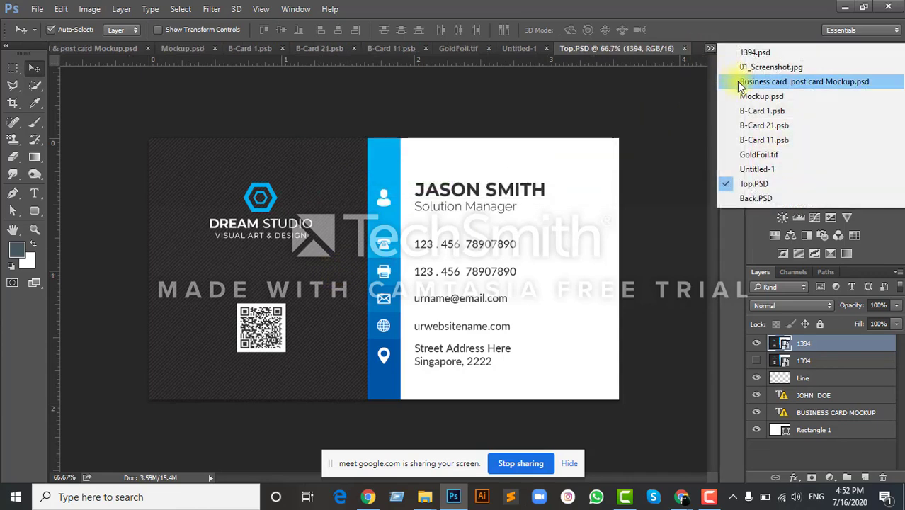
pyautogui.click(740, 85)
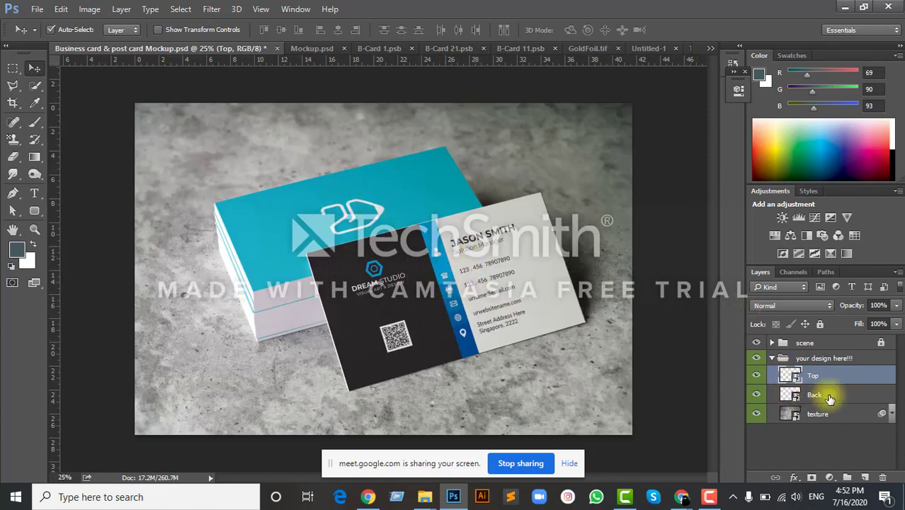
pyautogui.click(809, 397)
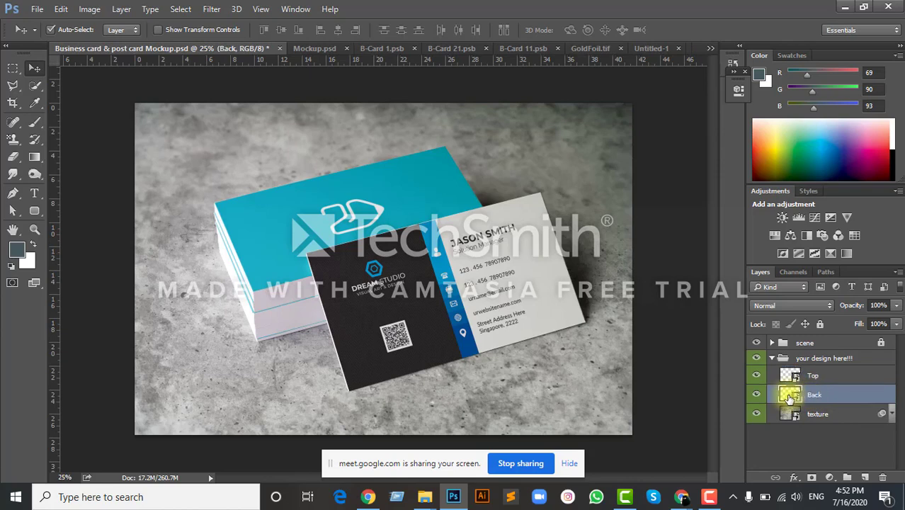
pyautogui.doubleClick(788, 396)
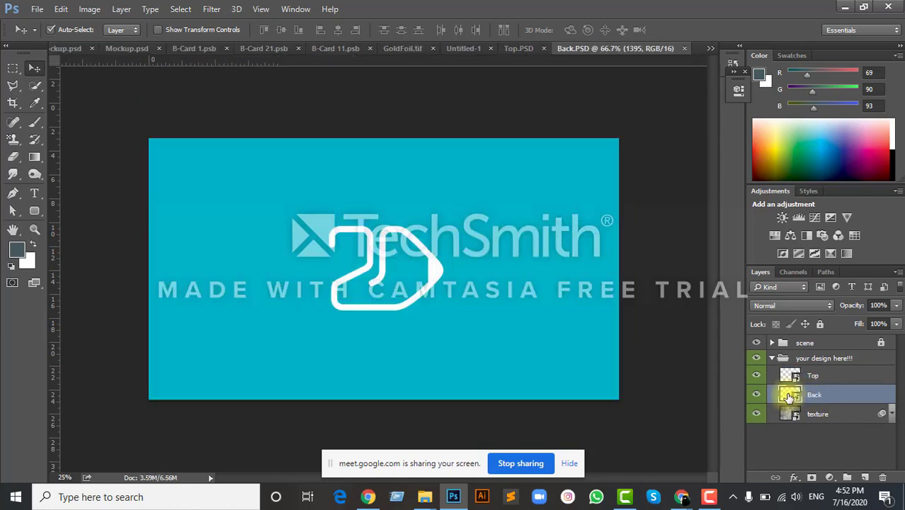
pyautogui.click(845, 7)
pyautogui.moveTo(185, 166); pyautogui.dragTo(409, 241)
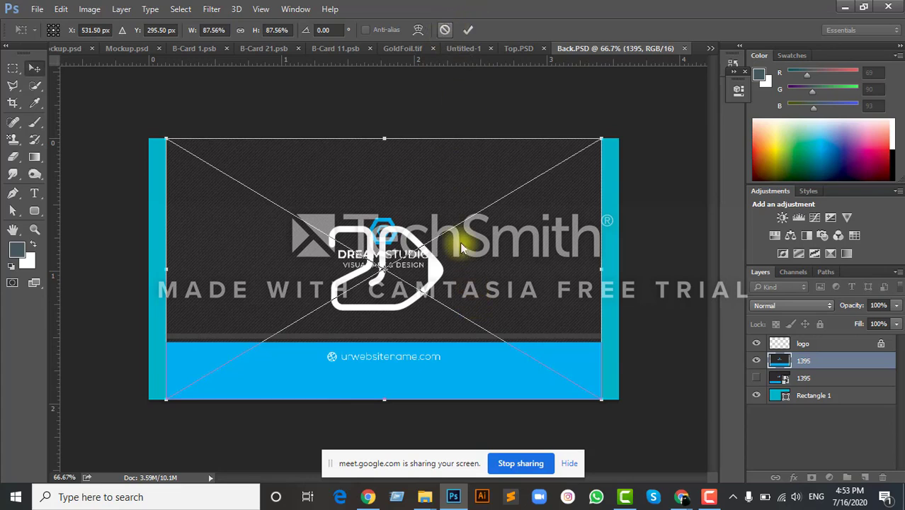
pyautogui.press('Escape')
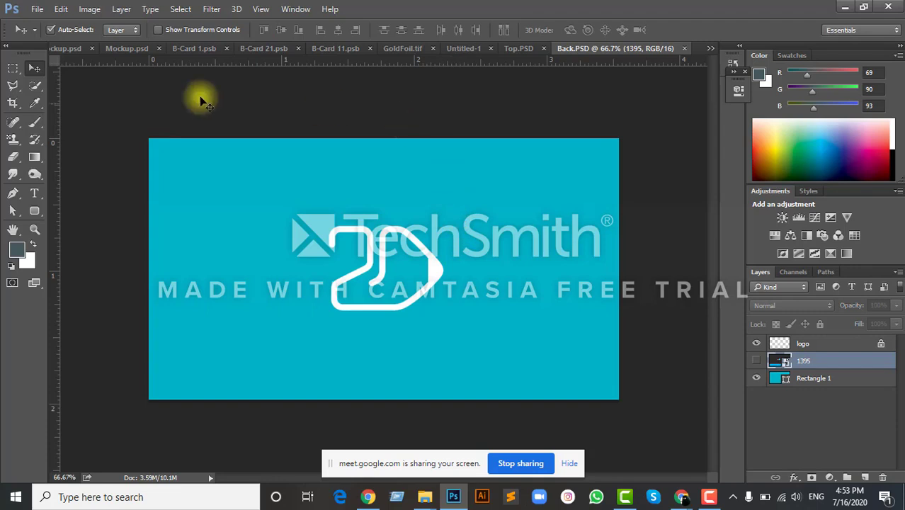
pyautogui.click(64, 49)
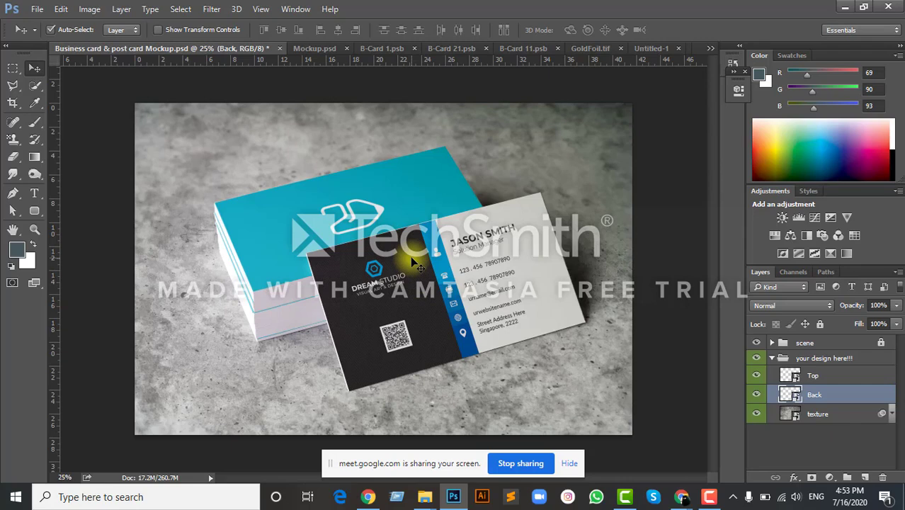
# View the flat two-card layout in Untitled-1 and return to the business card mockup
pyautogui.click(652, 49)
pyautogui.click(709, 48)
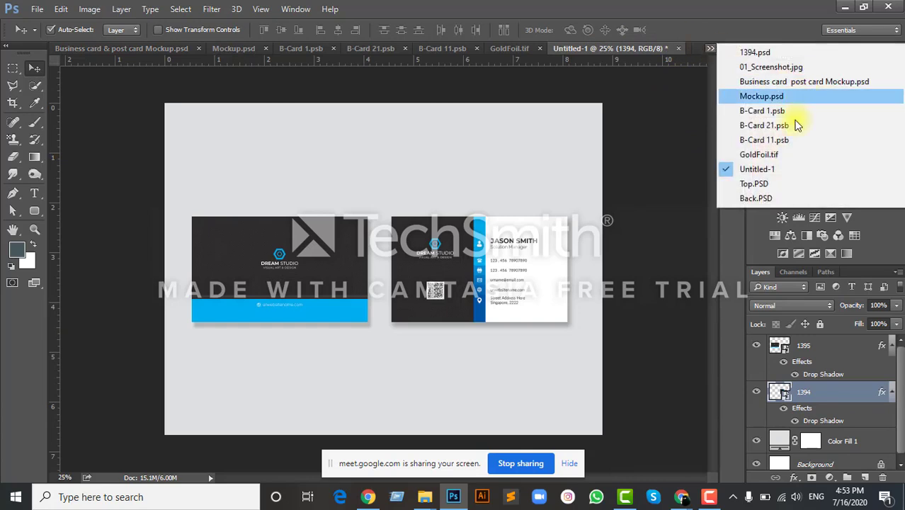
pyautogui.click(752, 82)
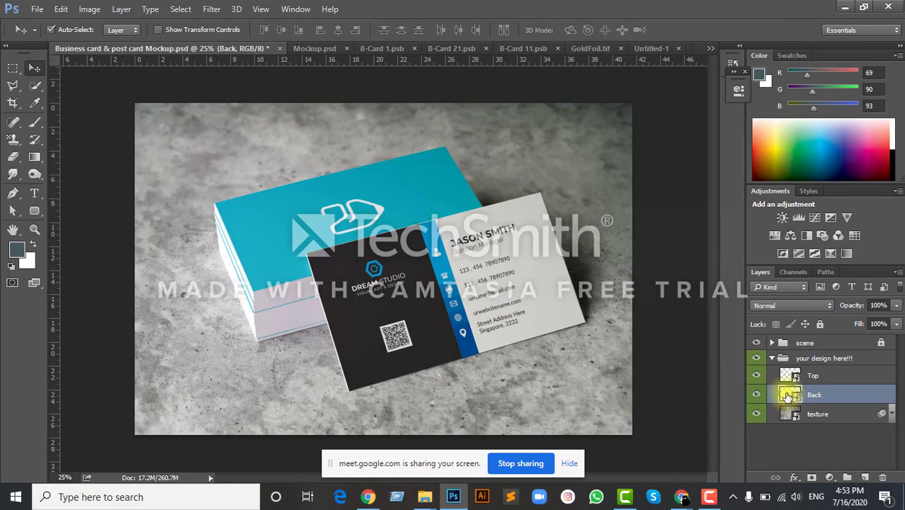
# Open the Back smart object, place the 1395 image from the desktop, and scale it to about 97.4% to cover the card
pyautogui.doubleClick(789, 396)
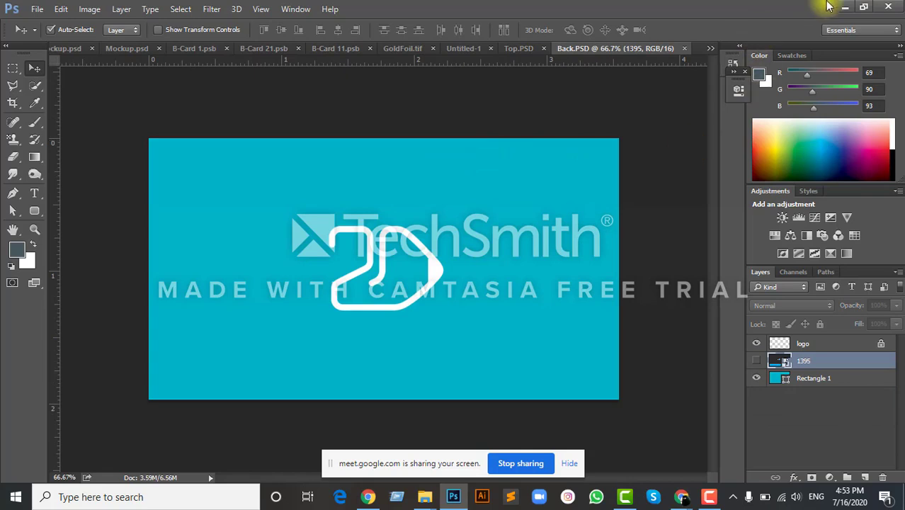
pyautogui.click(849, 7)
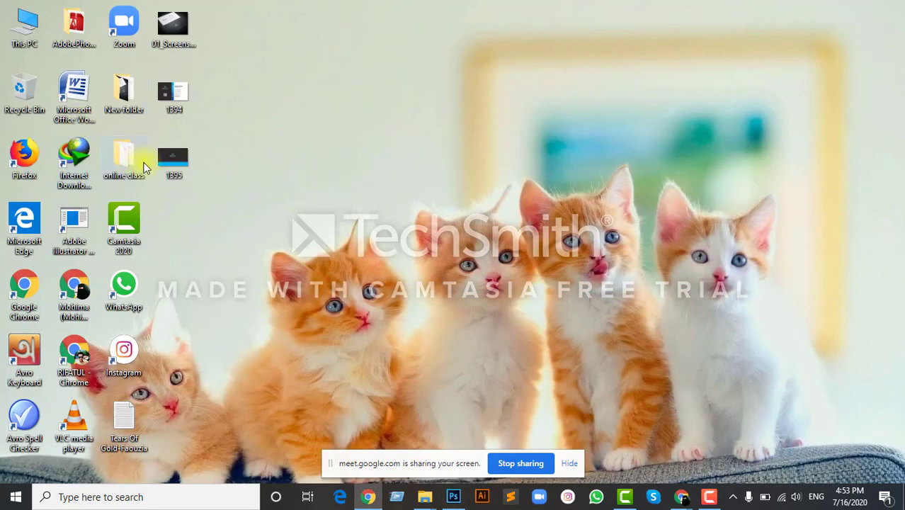
pyautogui.moveTo(179, 164); pyautogui.dragTo(441, 240)
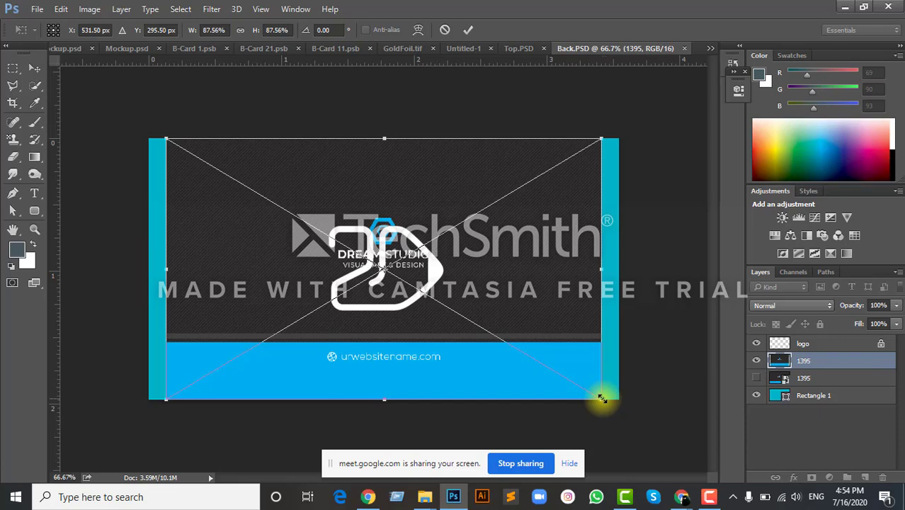
pyautogui.moveTo(601, 398); pyautogui.dragTo(627, 415)
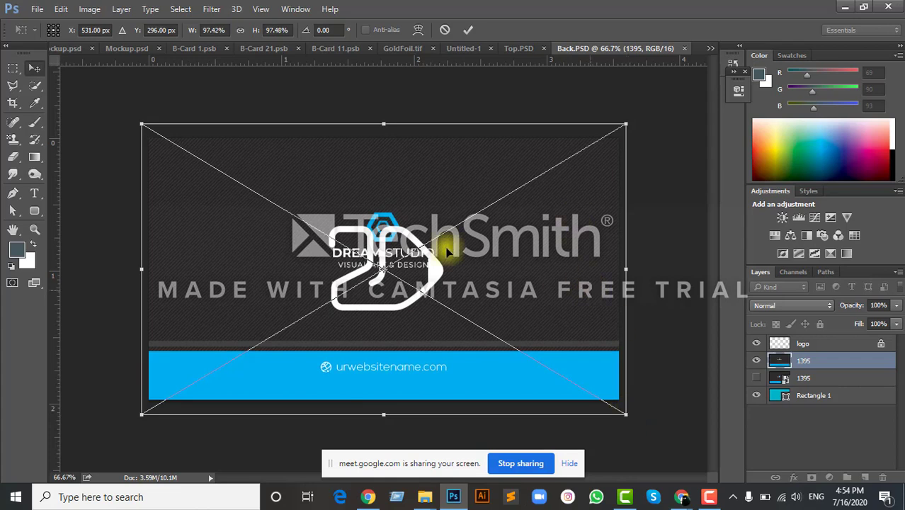
pyautogui.press('Return')
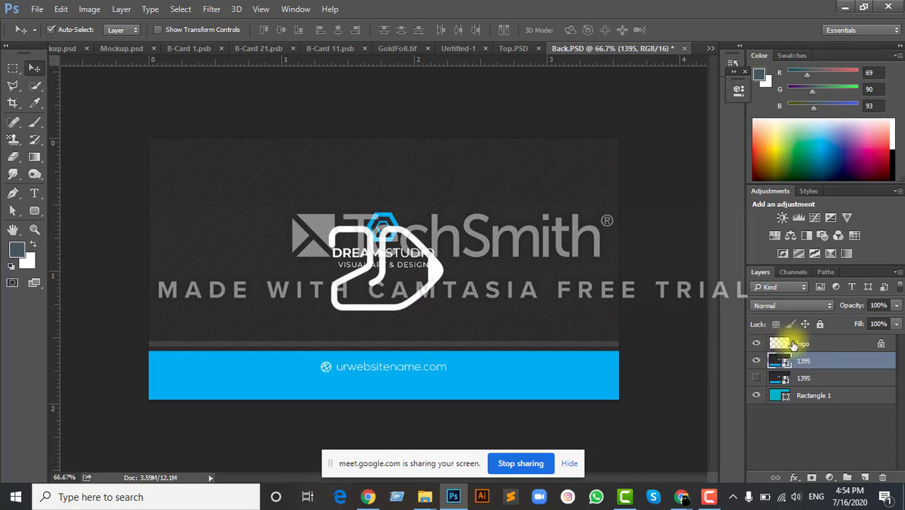
# Hide the logo layer in the Back smart object, save Back.PSD, and return to the business card mockup
pyautogui.click(794, 344)
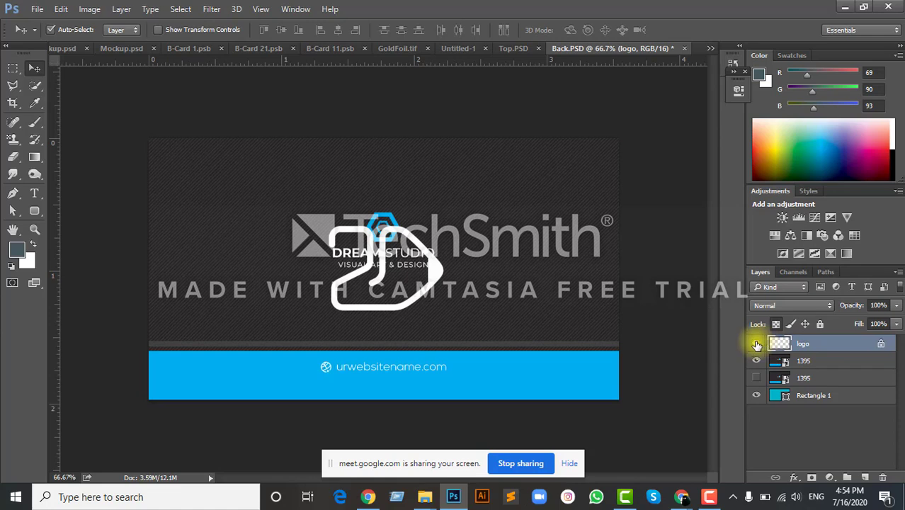
pyautogui.click(757, 344)
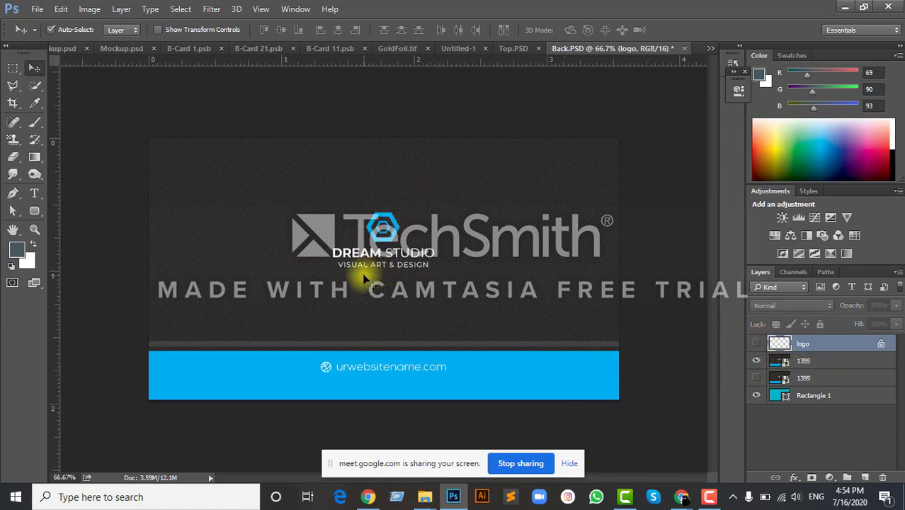
pyautogui.hotkey('ctrl', 's')
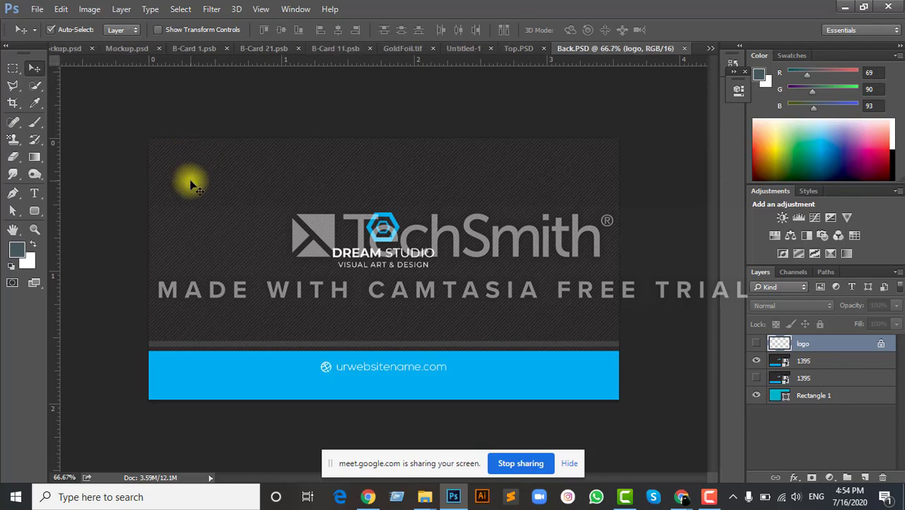
pyautogui.click(63, 49)
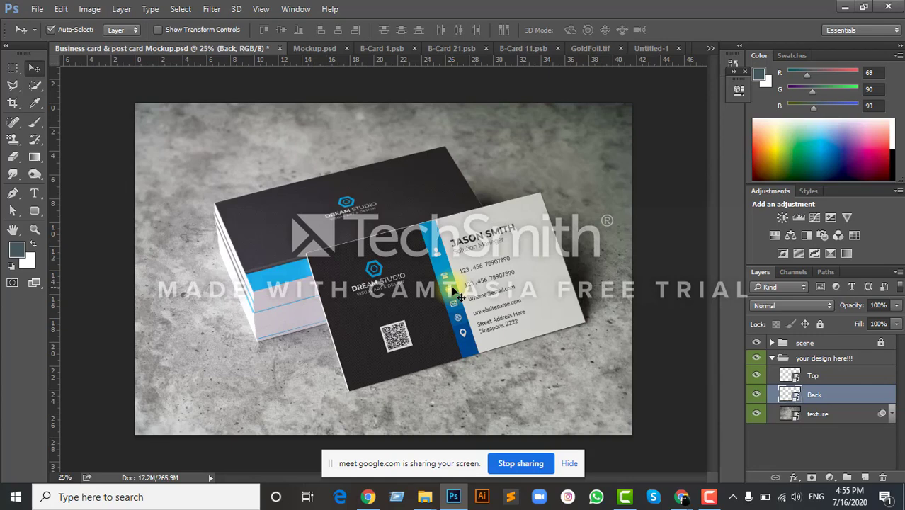
# View Mockup.psd, and create a new 1366 x 768 pixel RGB document with a resolution of 300 pixels/inch and a white background
pyautogui.click(314, 49)
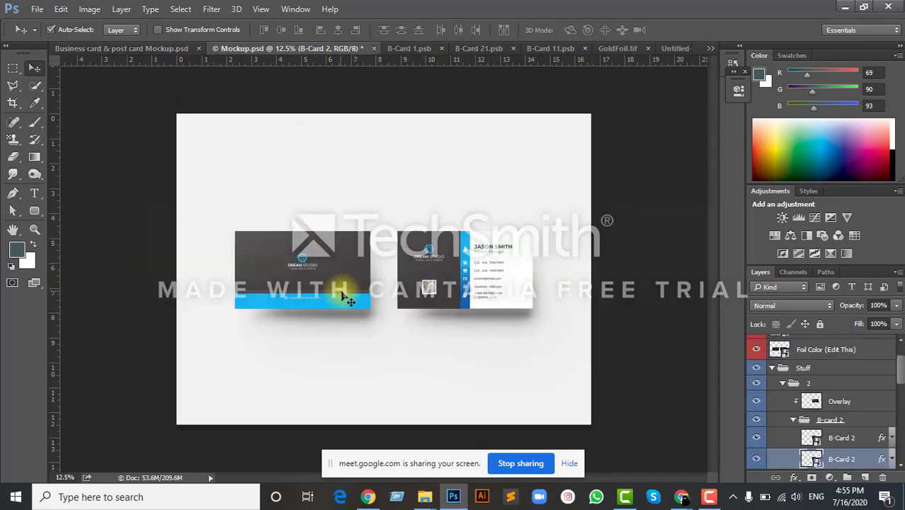
pyautogui.click(37, 8)
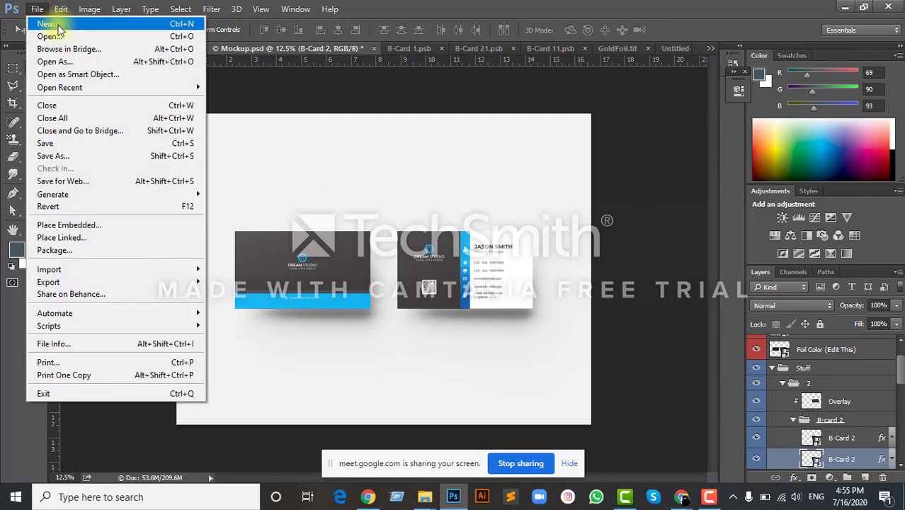
pyautogui.click(58, 26)
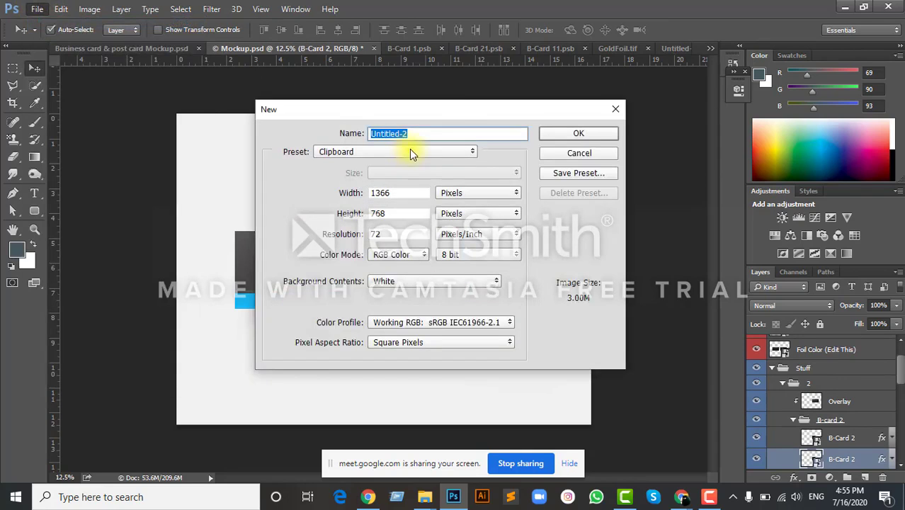
pyautogui.moveTo(420, 107); pyautogui.dragTo(631, 96)
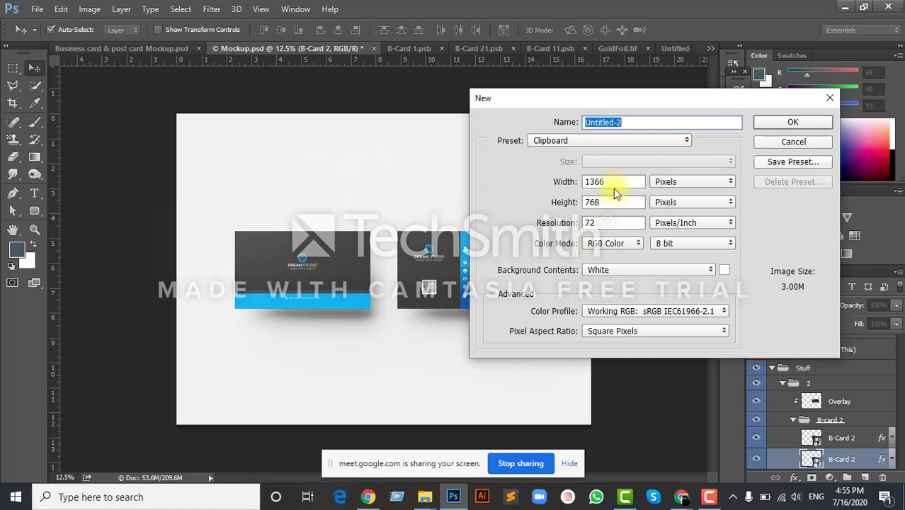
pyautogui.doubleClick(609, 222)
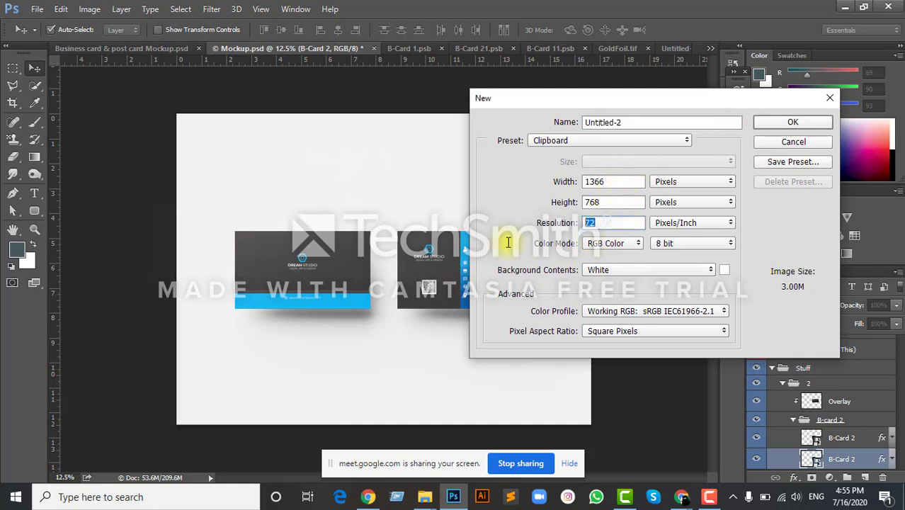
pyautogui.write('300')
pyautogui.click(802, 128)
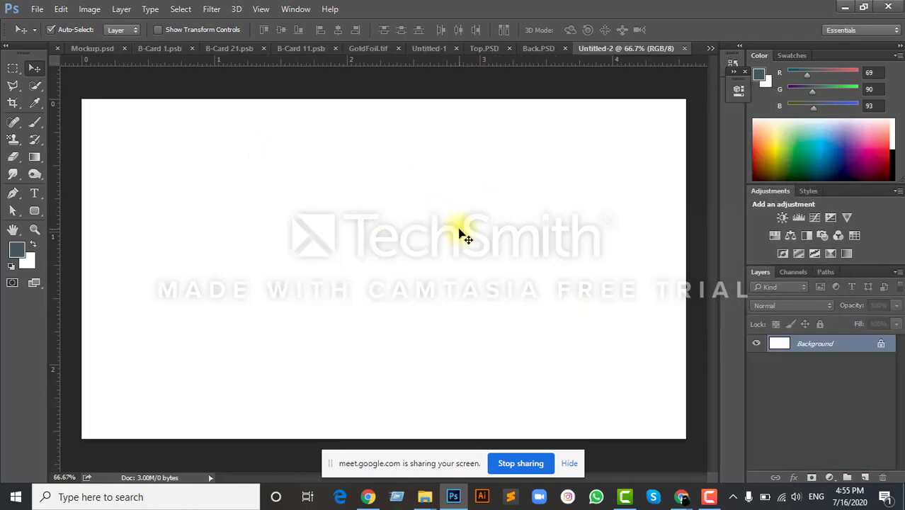
# Place the 1394 and 1395 card images from the desktop into the new document at full scale
pyautogui.scroll(-2, 322, 246)
pyautogui.scroll(1, 375, 212)
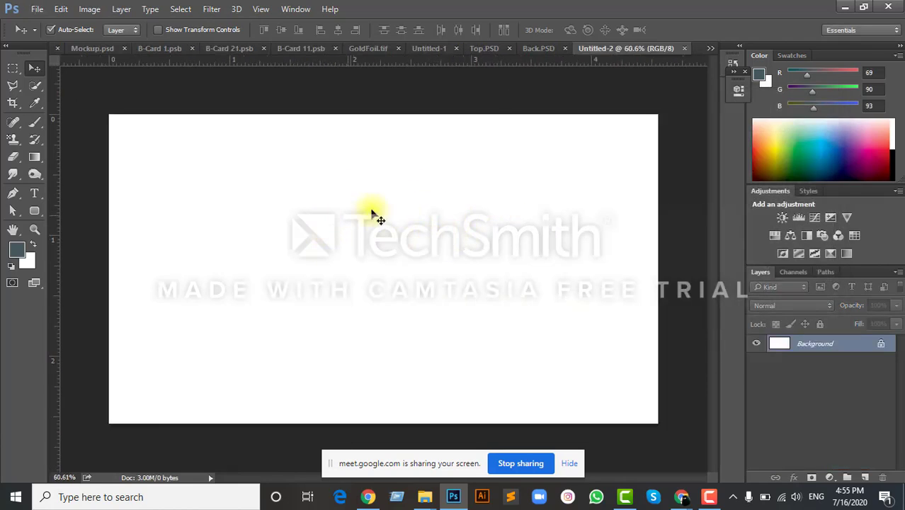
pyautogui.click(845, 5)
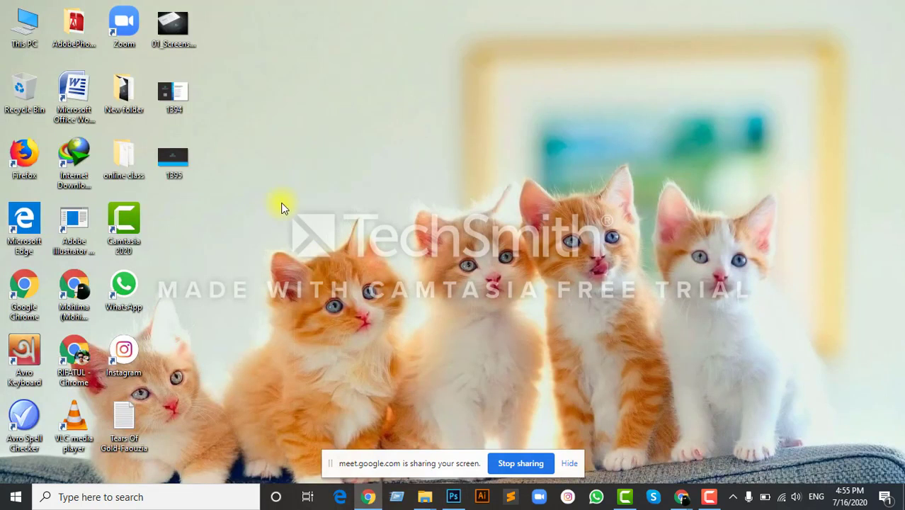
pyautogui.moveTo(229, 219); pyautogui.dragTo(436, 261)
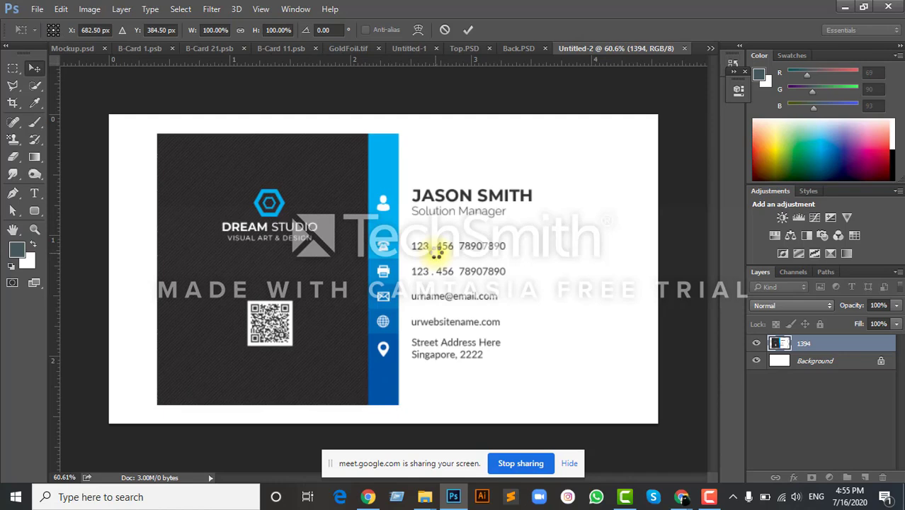
pyautogui.press('Return')
pyautogui.press('Return')
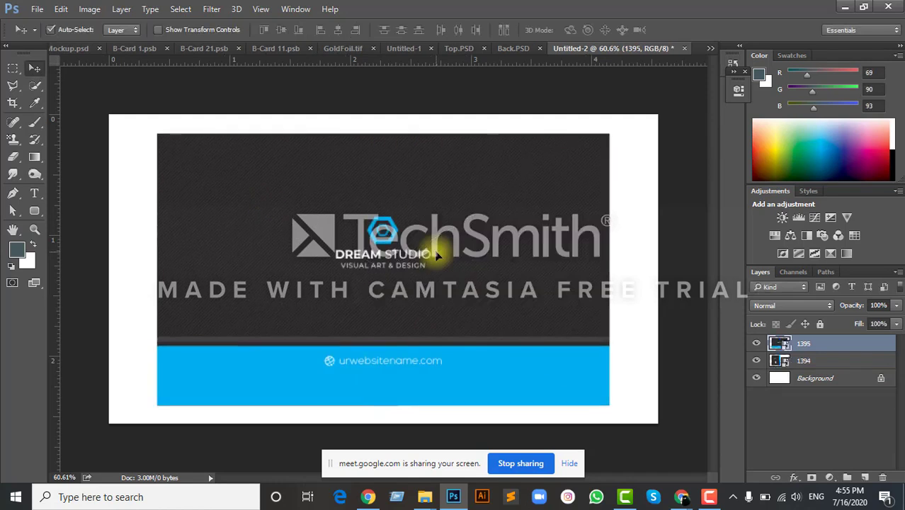
# Scale the 1395 and 1394 layers together to about half size and arrange the two cards side by side
pyautogui.keyDown('shift'); pyautogui.click(836, 363); pyautogui.keyUp('shift')
pyautogui.hotkey('ctrl', 't')
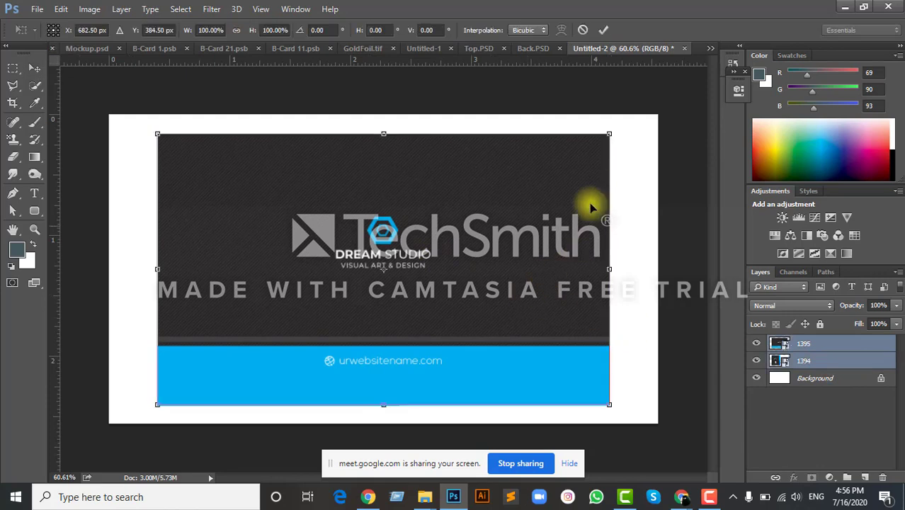
pyautogui.moveTo(610, 131); pyautogui.dragTo(494, 199)
pyautogui.press('Return')
pyautogui.moveTo(375, 284); pyautogui.dragTo(324, 283)
pyautogui.moveTo(410, 258); pyautogui.dragTo(566, 286)
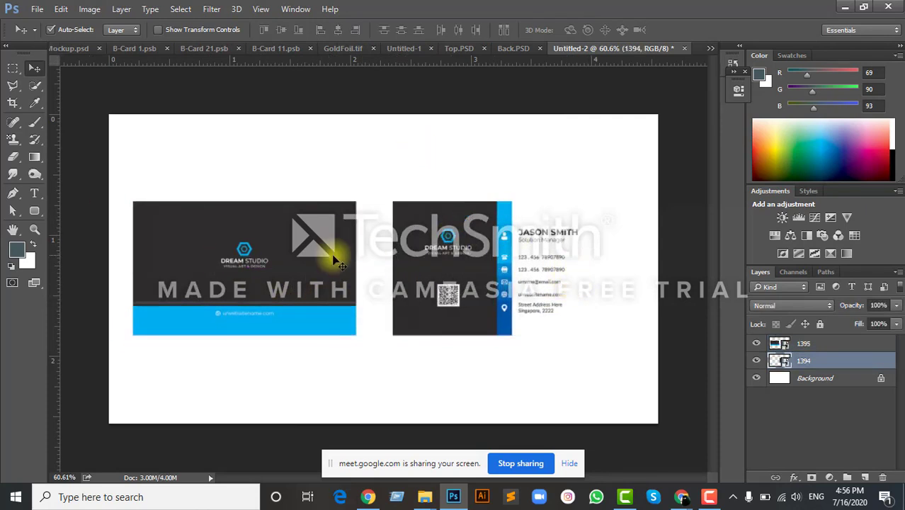
pyautogui.moveTo(327, 250); pyautogui.dragTo(335, 259)
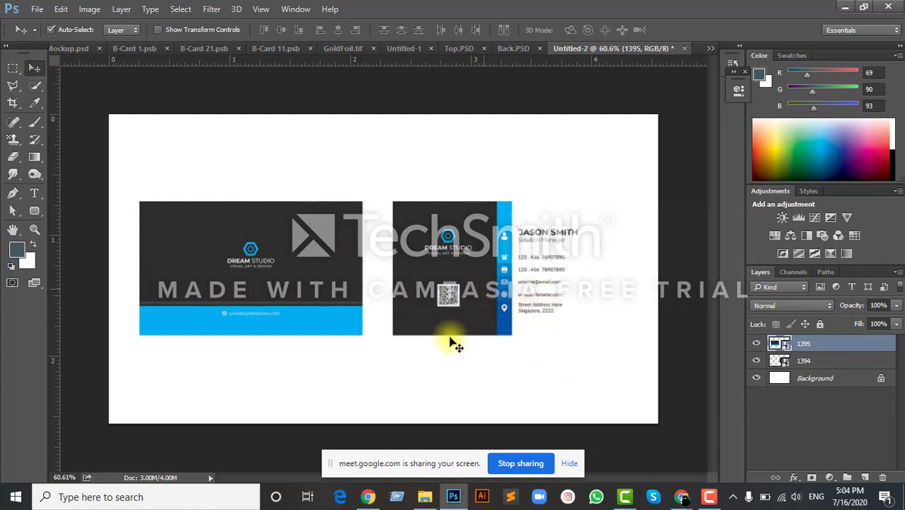
# Try the cards in a vertical stack with 1395 above 1394, and move them back side by side
pyautogui.moveTo(453, 343); pyautogui.dragTo(340, 415)
pyautogui.moveTo(299, 238); pyautogui.dragTo(445, 161)
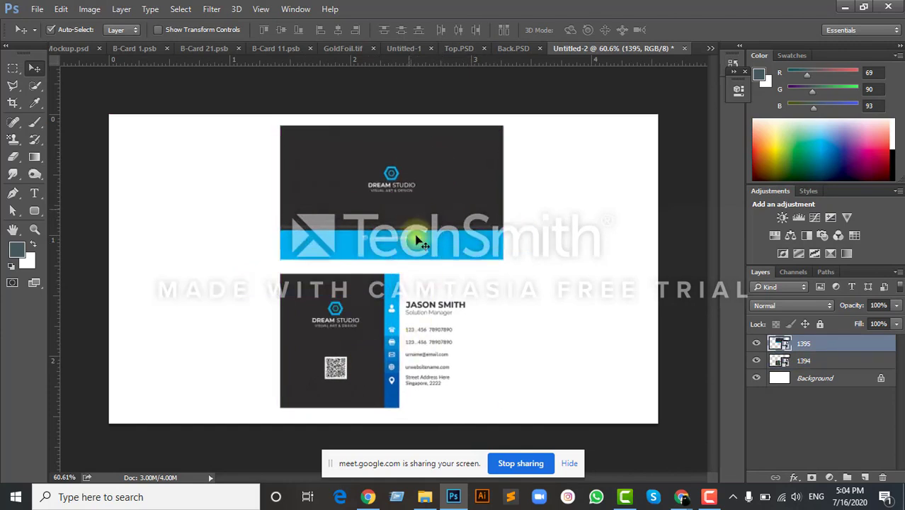
pyautogui.moveTo(413, 207); pyautogui.dragTo(259, 288)
pyautogui.moveTo(421, 372); pyautogui.dragTo(524, 303)
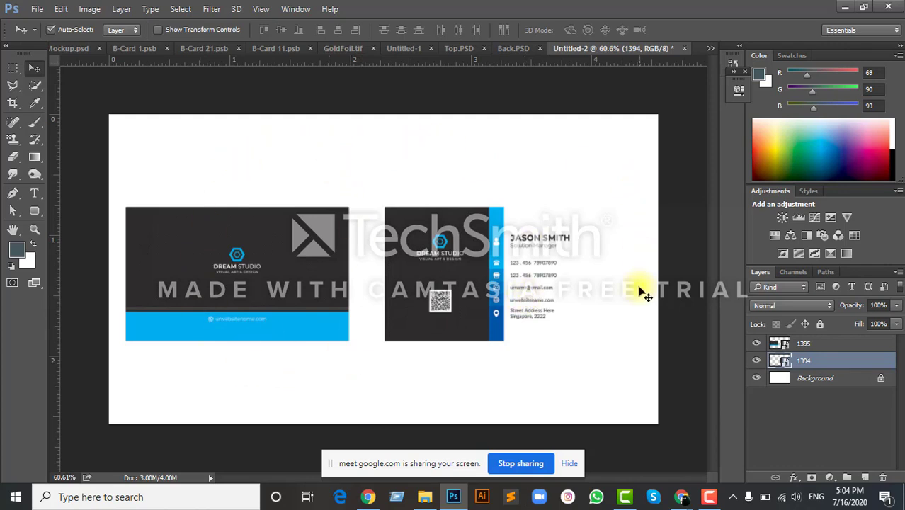
pyautogui.moveTo(266, 292); pyautogui.dragTo(272, 289)
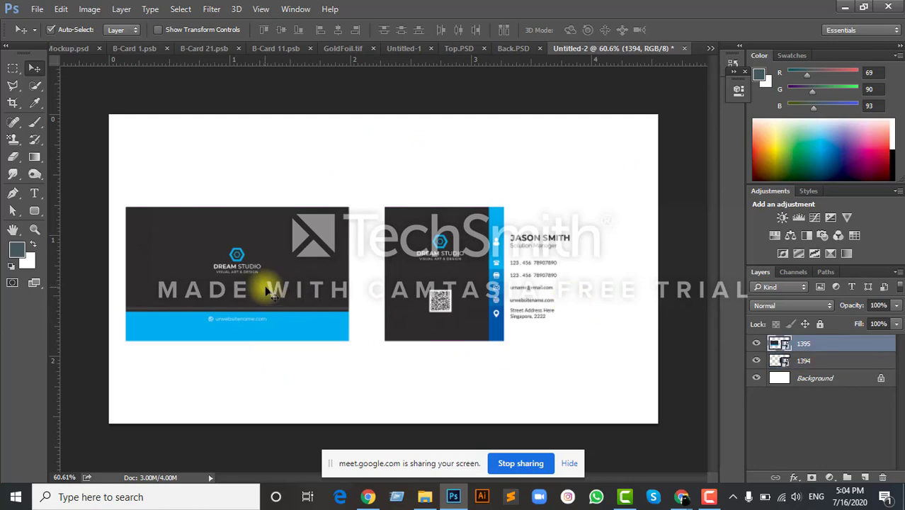
# Add a solid colour fill layer directly above the Background in light grey #e1e1e1
pyautogui.click(820, 379)
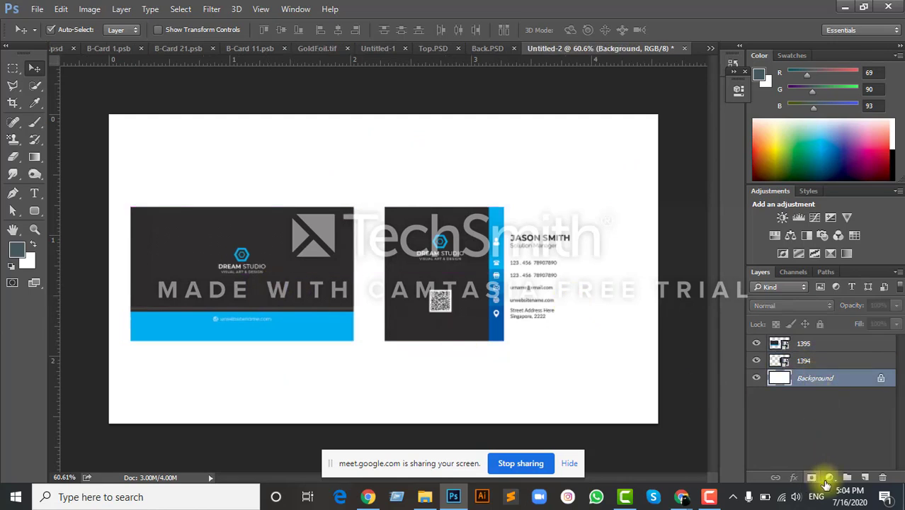
pyautogui.click(829, 477)
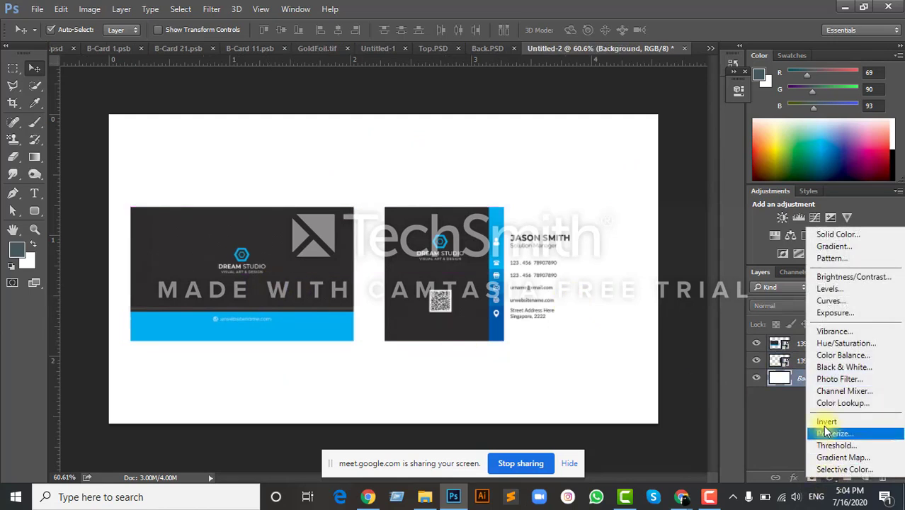
pyautogui.click(828, 235)
pyautogui.moveTo(392, 92); pyautogui.dragTo(566, 114)
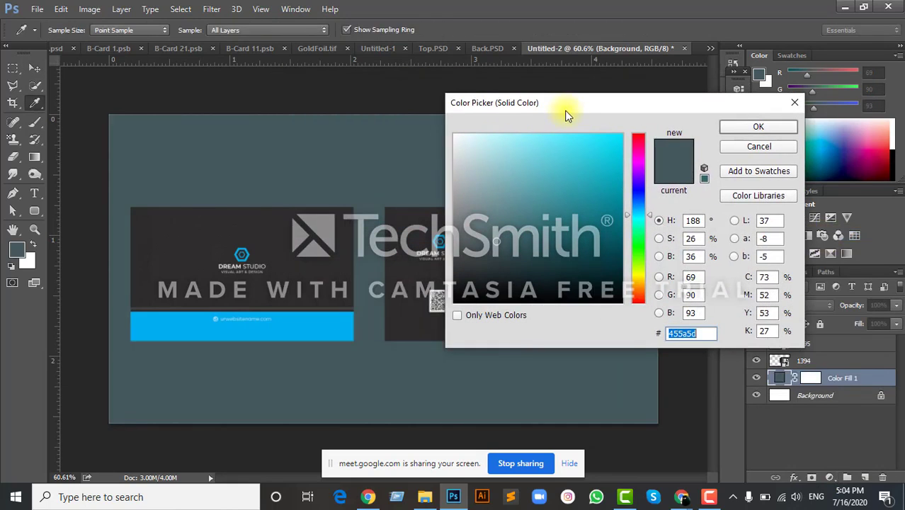
pyautogui.click(453, 146)
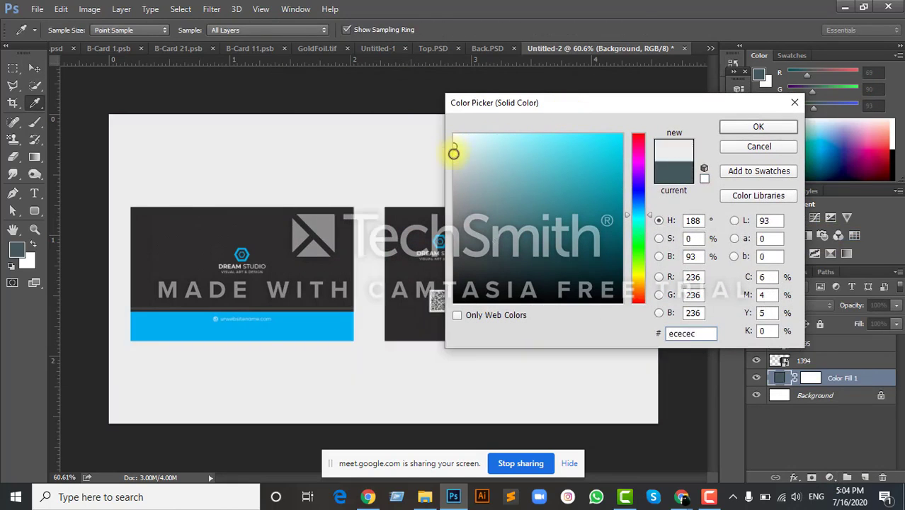
pyautogui.moveTo(453, 153); pyautogui.dragTo(453, 157)
pyautogui.moveTo(560, 105); pyautogui.dragTo(716, 158)
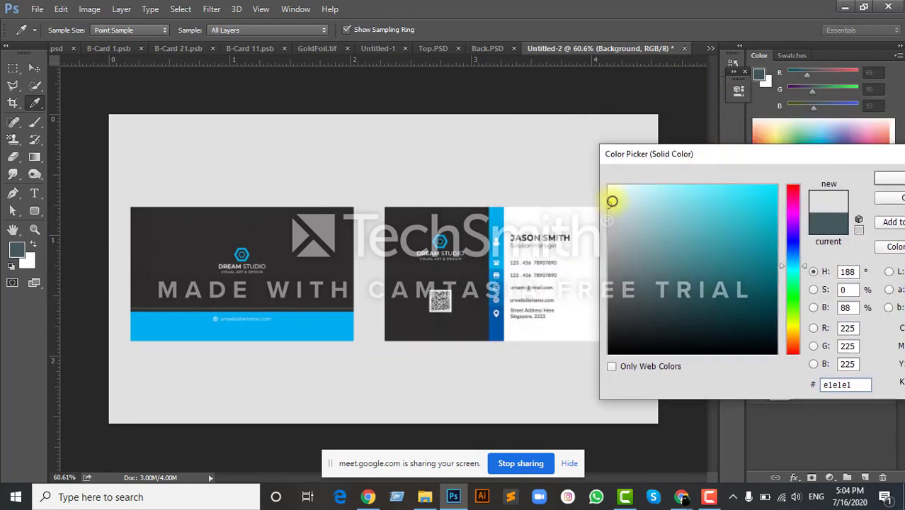
pyautogui.click(889, 185)
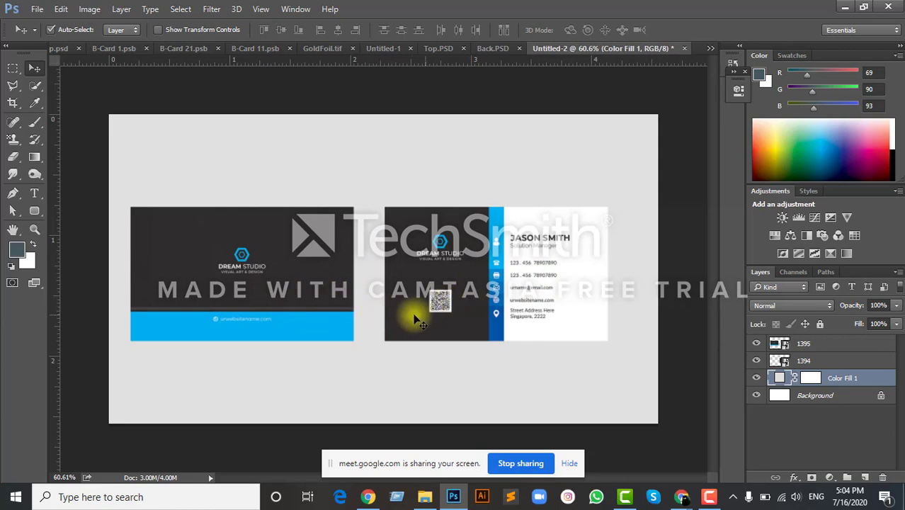
pyautogui.click(284, 310)
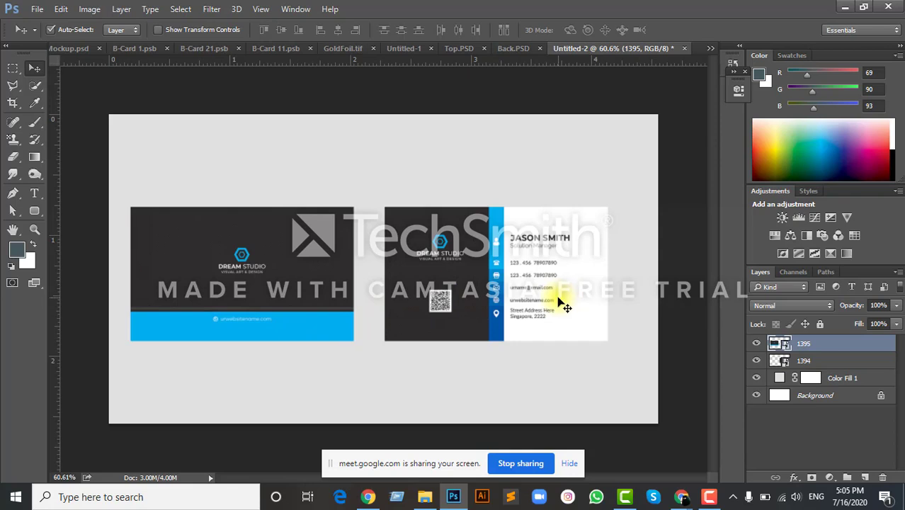
pyautogui.keyDown('shift'); pyautogui.click(849, 361); pyautogui.keyUp('shift')
pyautogui.rightClick(856, 351)
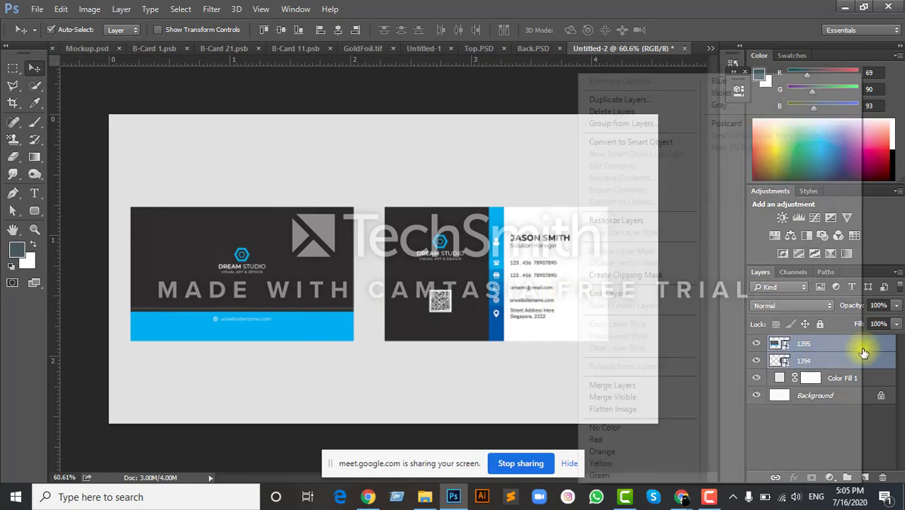
pyautogui.click(518, 156)
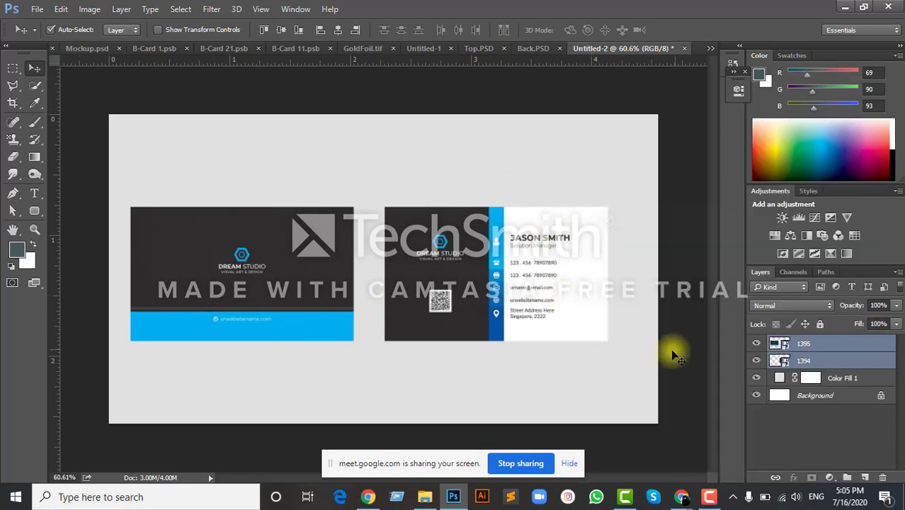
pyautogui.click(885, 378)
# Add a Drop Shadow layer style to the 1395 card and compare it with the preview off and on
pyautogui.click(873, 348)
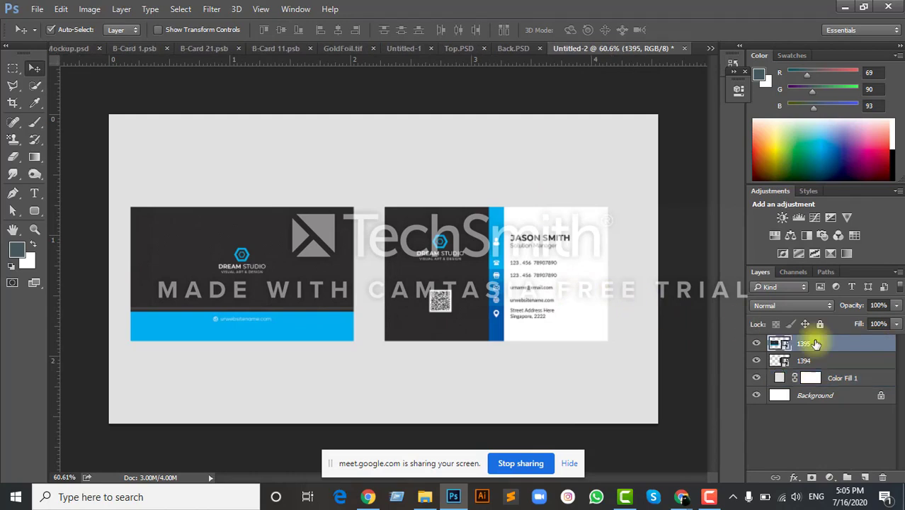
pyautogui.click(755, 344)
pyautogui.click(756, 343)
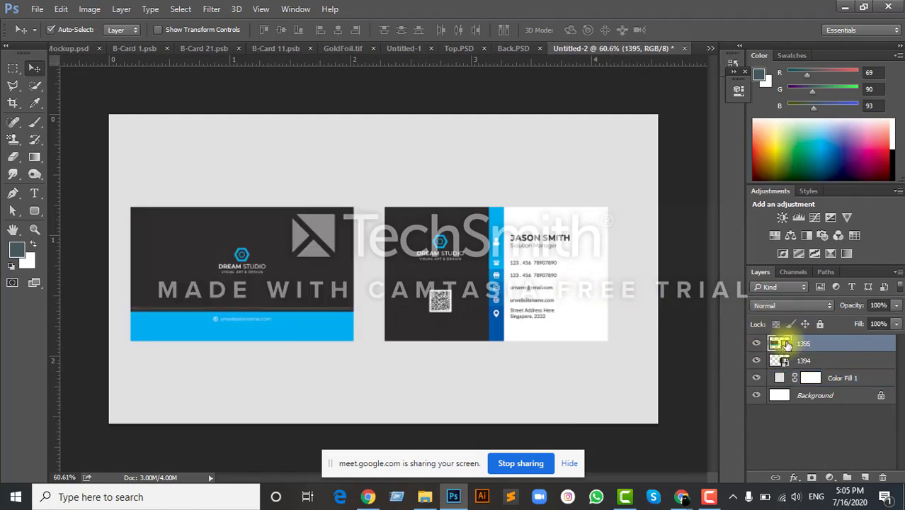
pyautogui.rightClick(853, 348)
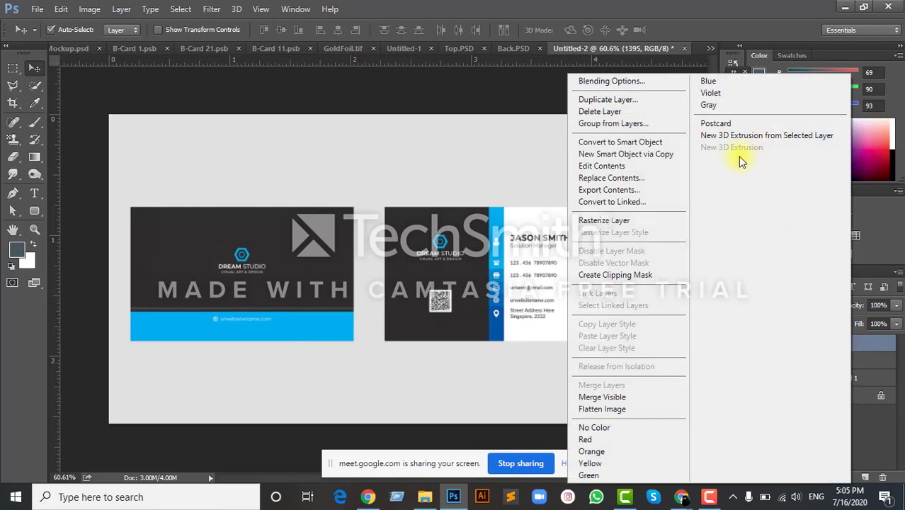
pyautogui.click(617, 82)
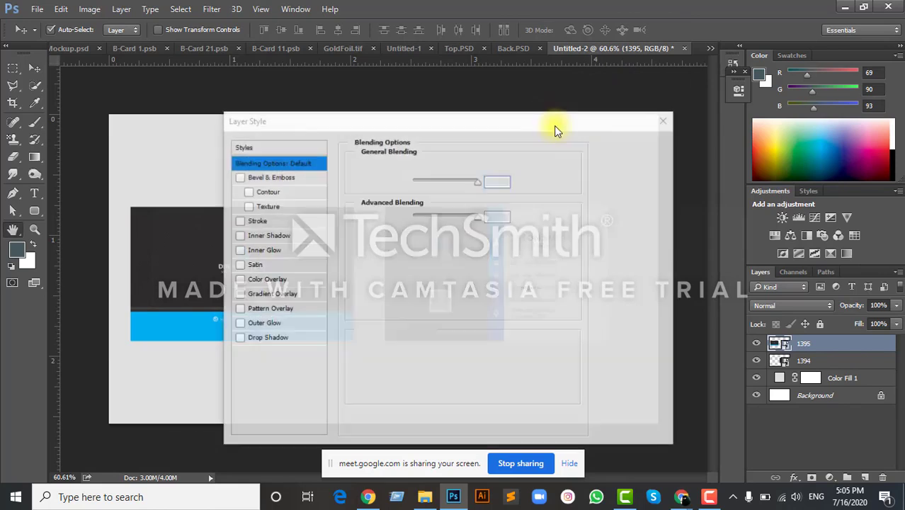
pyautogui.moveTo(540, 118); pyautogui.dragTo(590, 67)
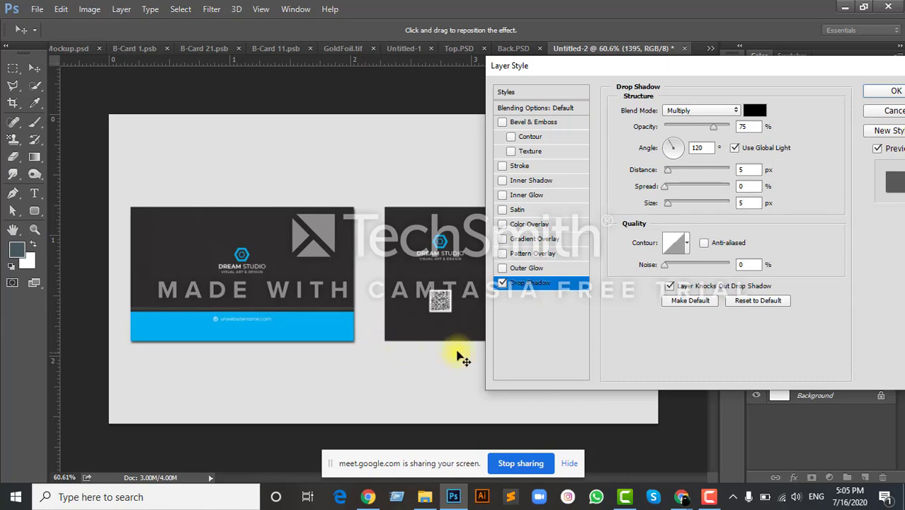
pyautogui.moveTo(725, 53); pyautogui.dragTo(611, 28)
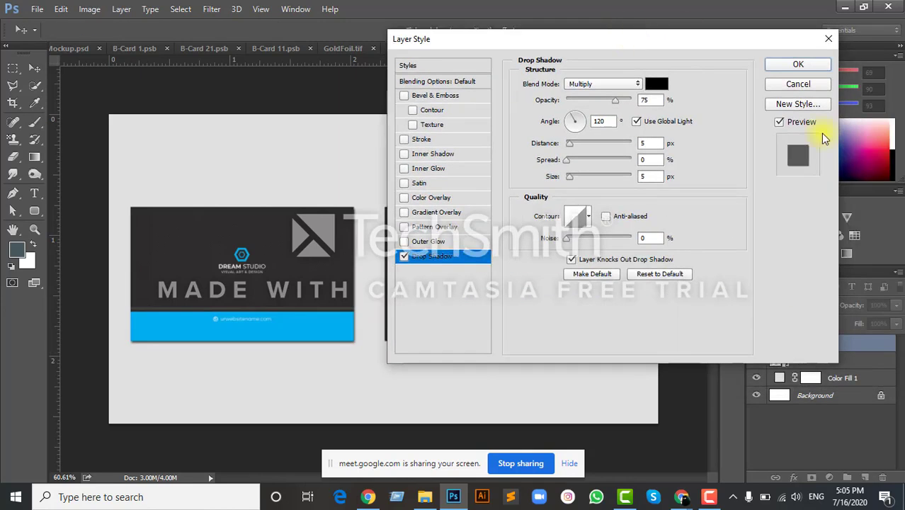
pyautogui.click(780, 122)
pyautogui.click(781, 122)
pyautogui.moveTo(614, 43); pyautogui.dragTo(701, 45)
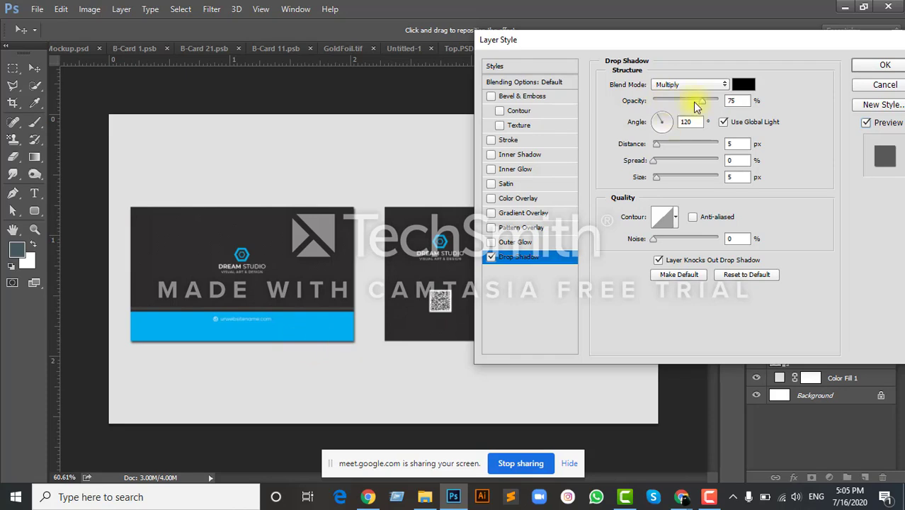
# Set the 1395 drop shadow to 53% opacity, 24 px distance, 7% spread and 59 px size, and apply it
pyautogui.moveTo(659, 146); pyautogui.dragTo(671, 185)
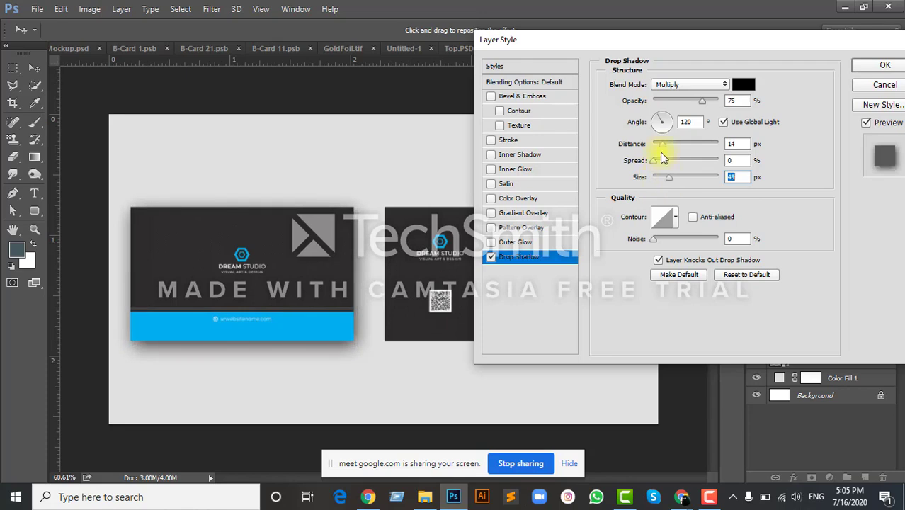
pyautogui.moveTo(663, 145); pyautogui.dragTo(666, 150)
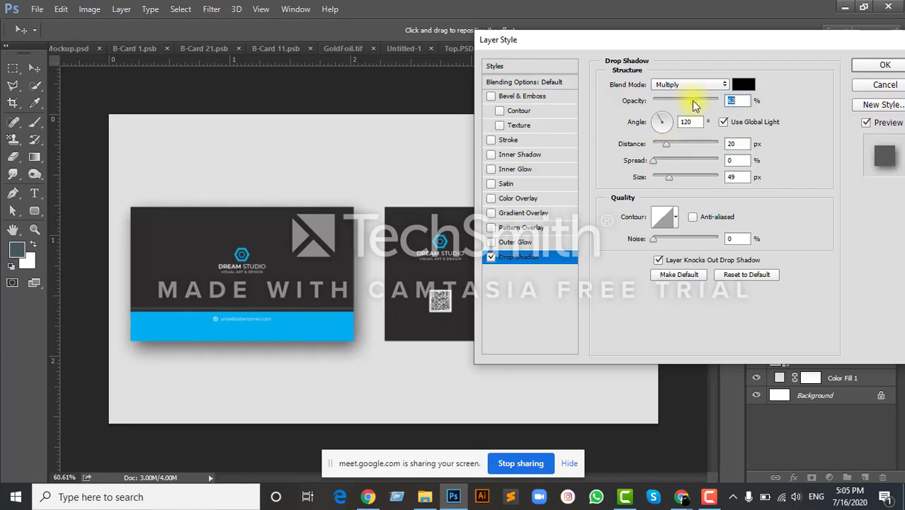
pyautogui.moveTo(691, 99); pyautogui.dragTo(697, 111)
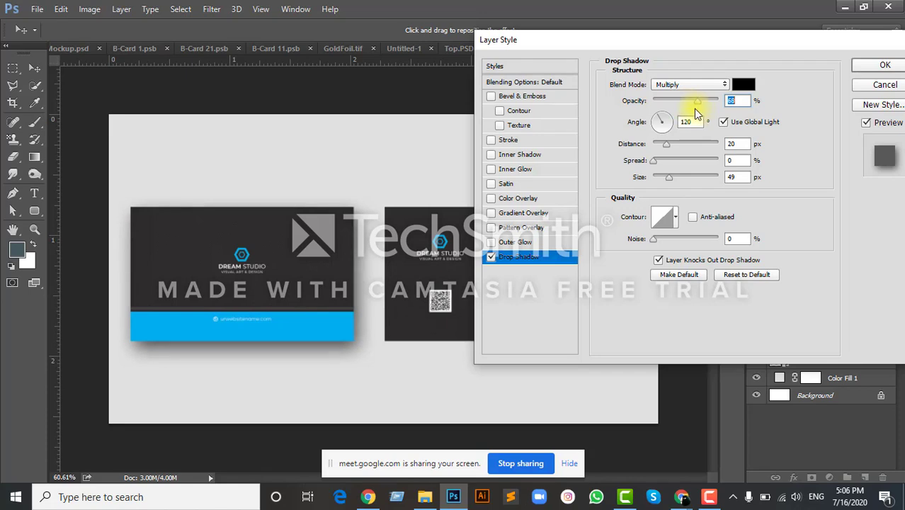
pyautogui.click(657, 160)
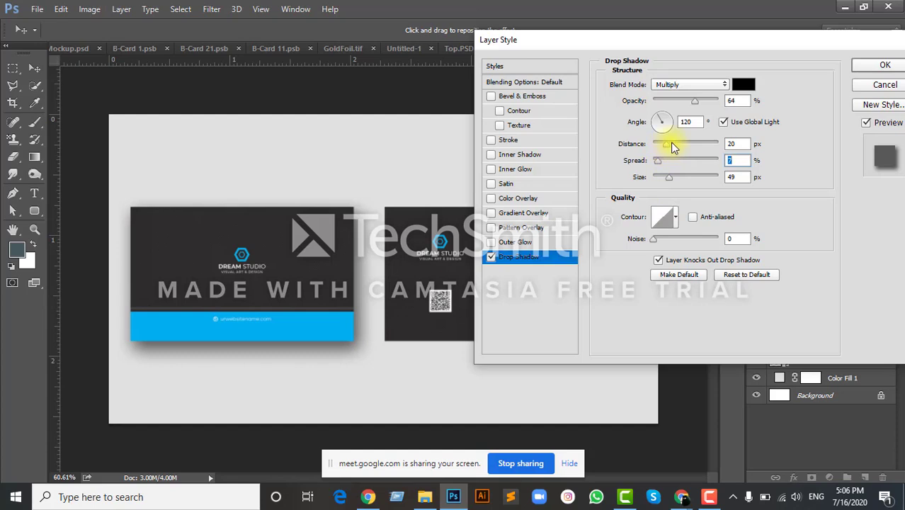
pyautogui.click(671, 145)
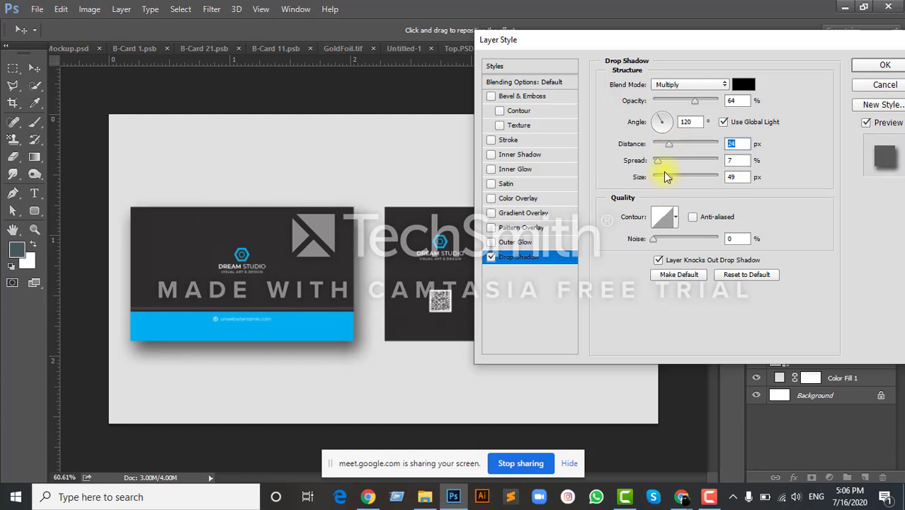
pyautogui.moveTo(667, 176); pyautogui.dragTo(670, 174)
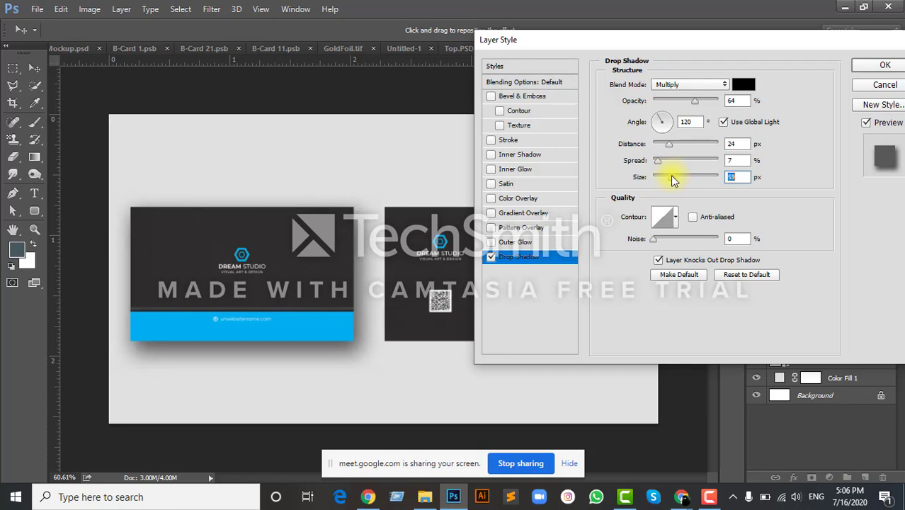
pyautogui.moveTo(694, 100); pyautogui.dragTo(687, 102)
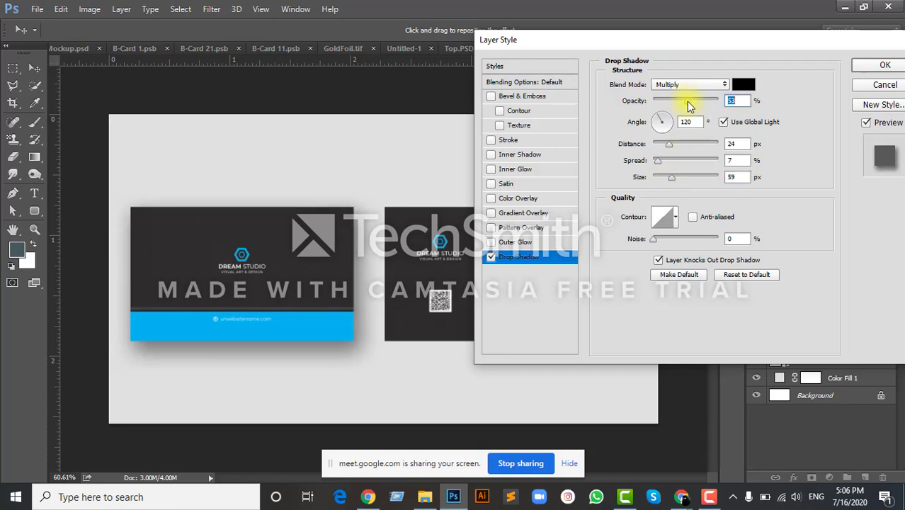
pyautogui.moveTo(736, 44); pyautogui.dragTo(595, 96)
pyautogui.click(741, 118)
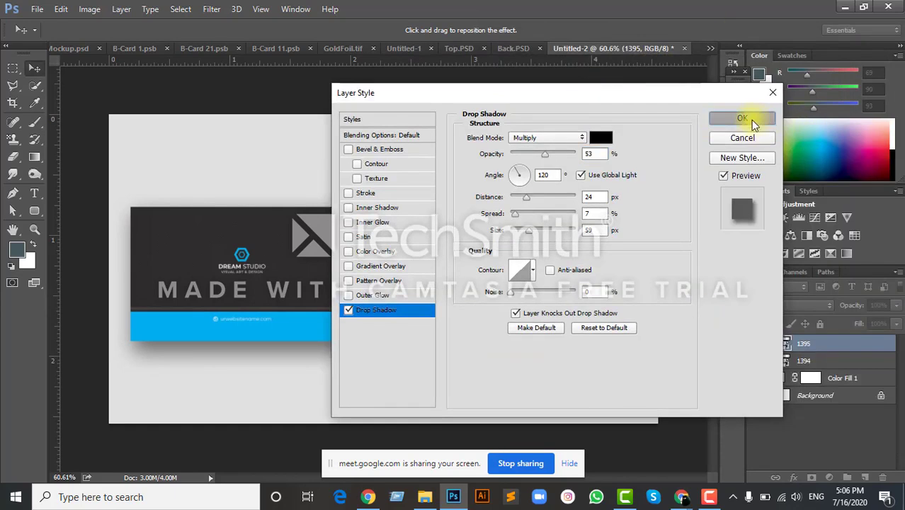
pyautogui.click(826, 385)
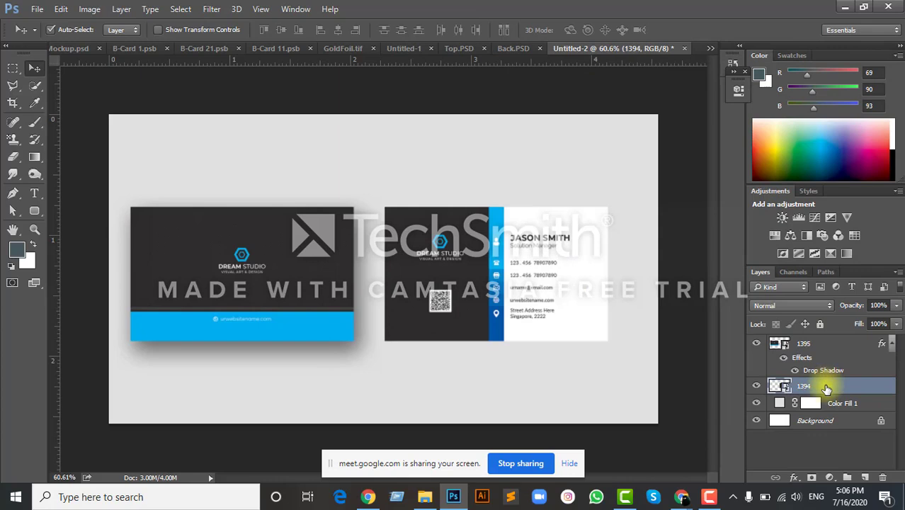
pyautogui.rightClick(814, 385)
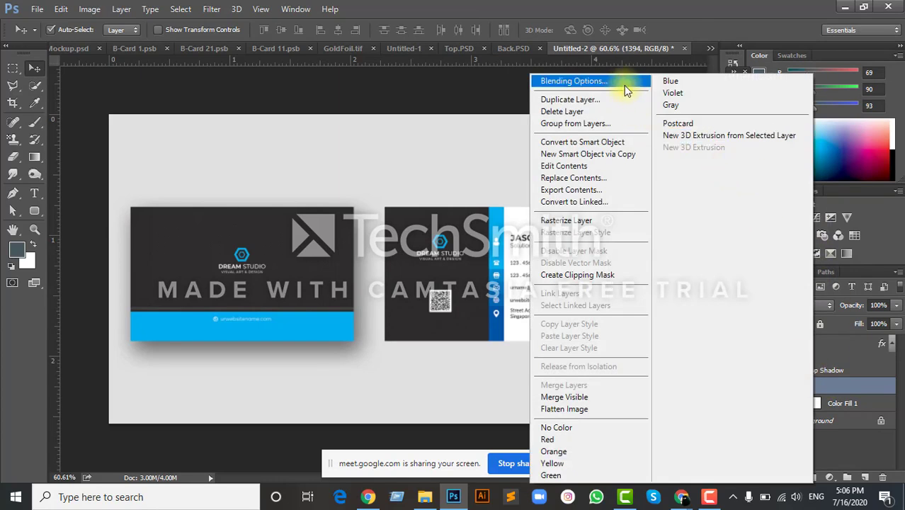
pyautogui.click(619, 80)
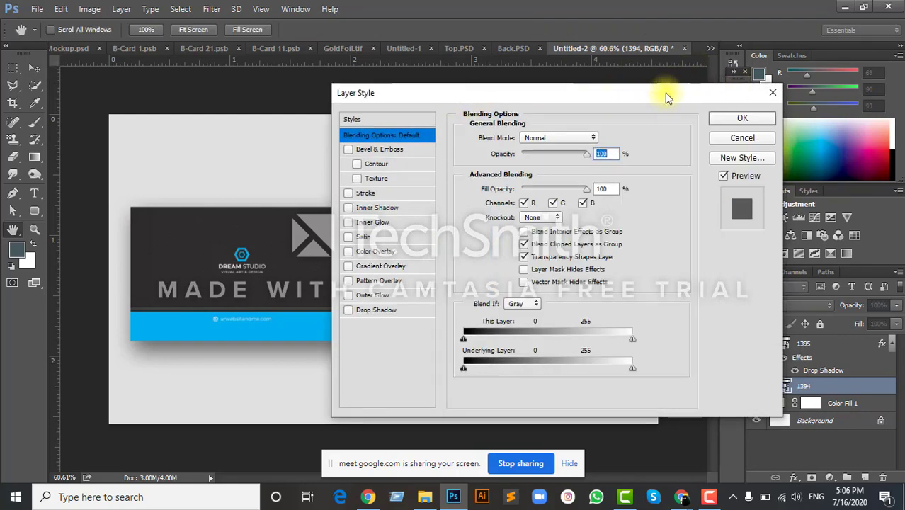
pyautogui.moveTo(666, 95); pyautogui.dragTo(878, 61)
pyautogui.moveTo(730, 61); pyautogui.dragTo(532, 99)
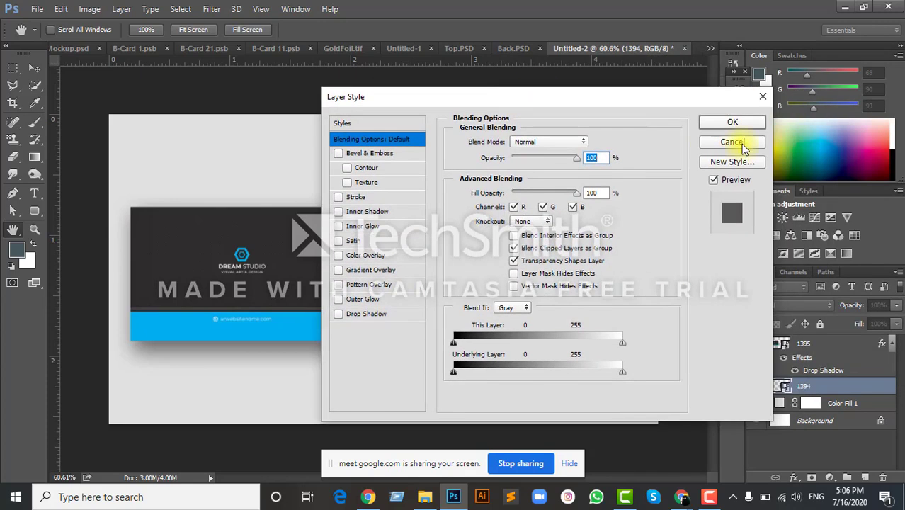
pyautogui.click(734, 142)
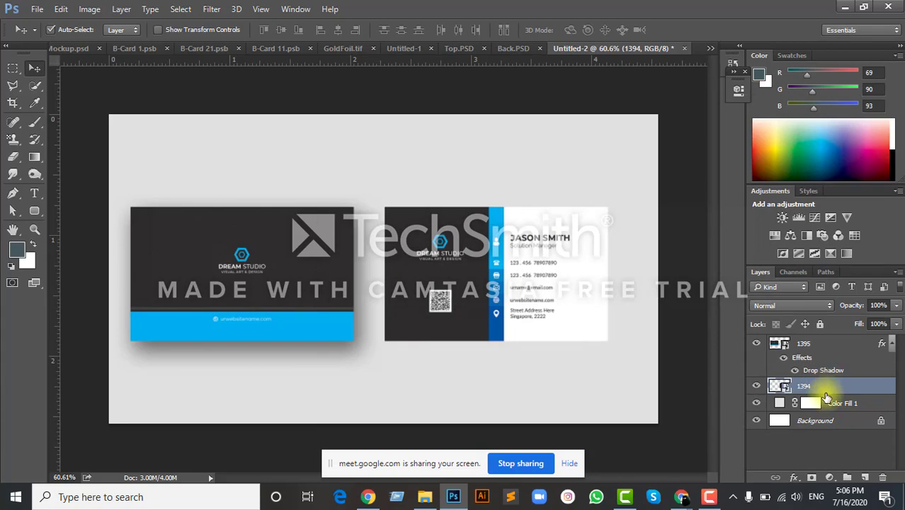
# Add a Drop Shadow layer style to the 1394 card, keeping the card in view
pyautogui.rightClick(829, 389)
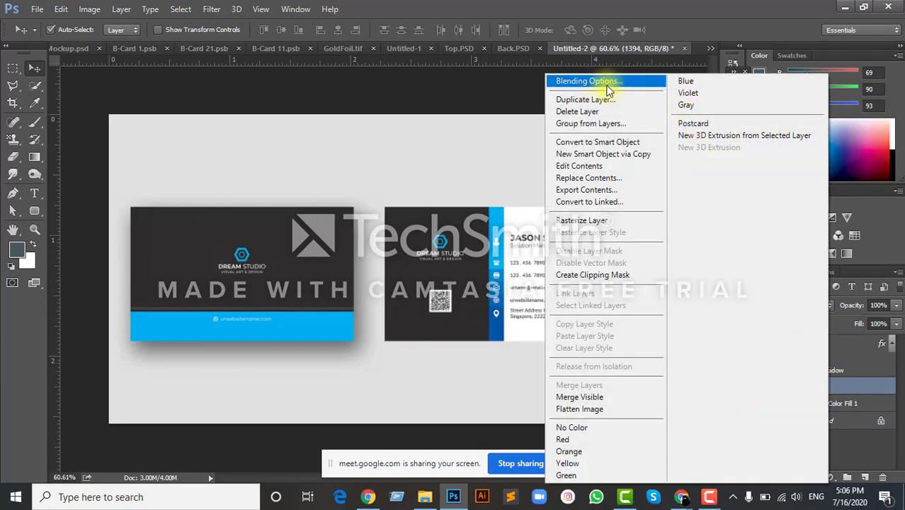
pyautogui.click(607, 83)
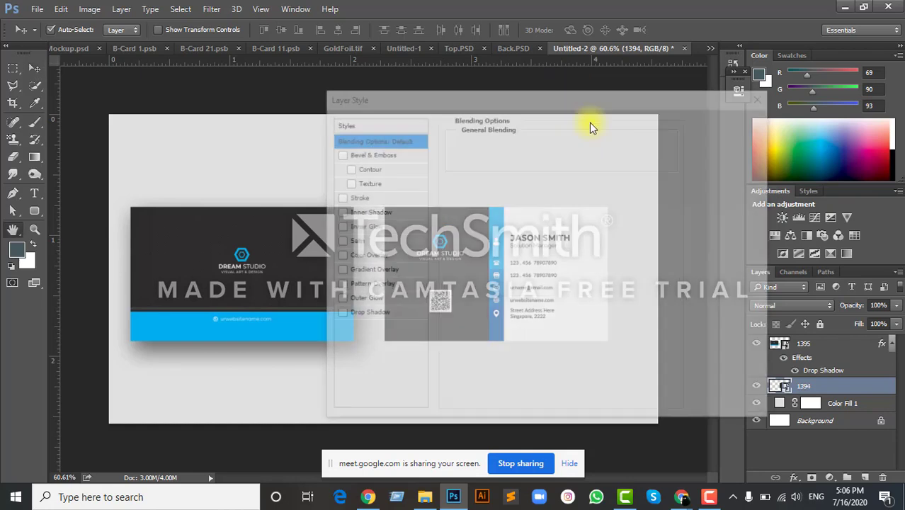
pyautogui.moveTo(548, 103); pyautogui.dragTo(797, 73)
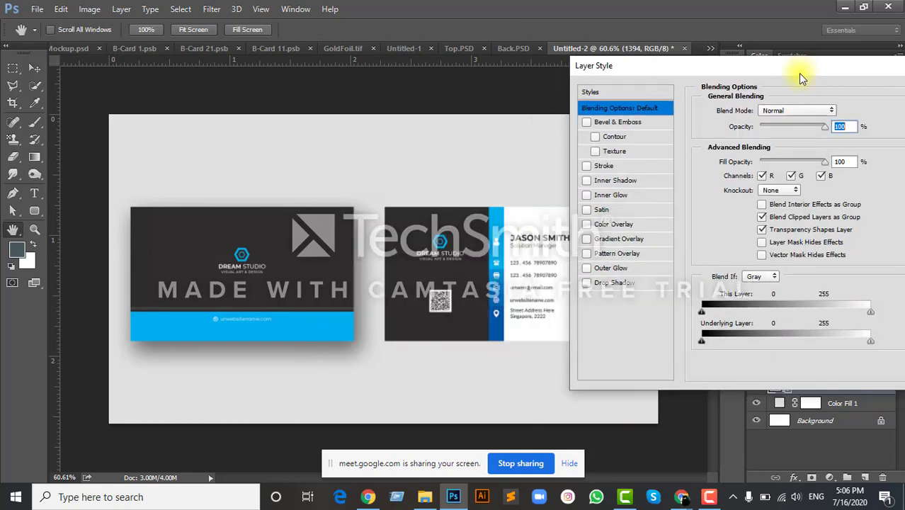
pyautogui.click(624, 286)
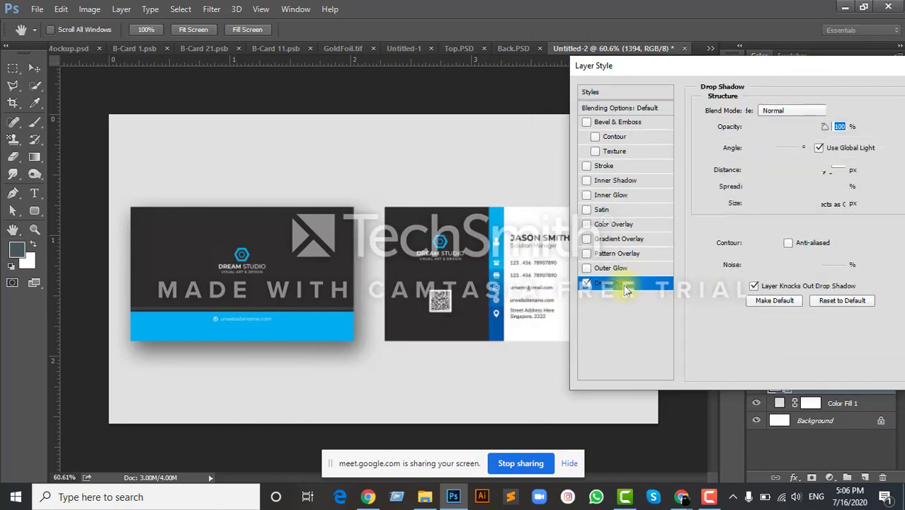
pyautogui.moveTo(732, 69); pyautogui.dragTo(818, 139)
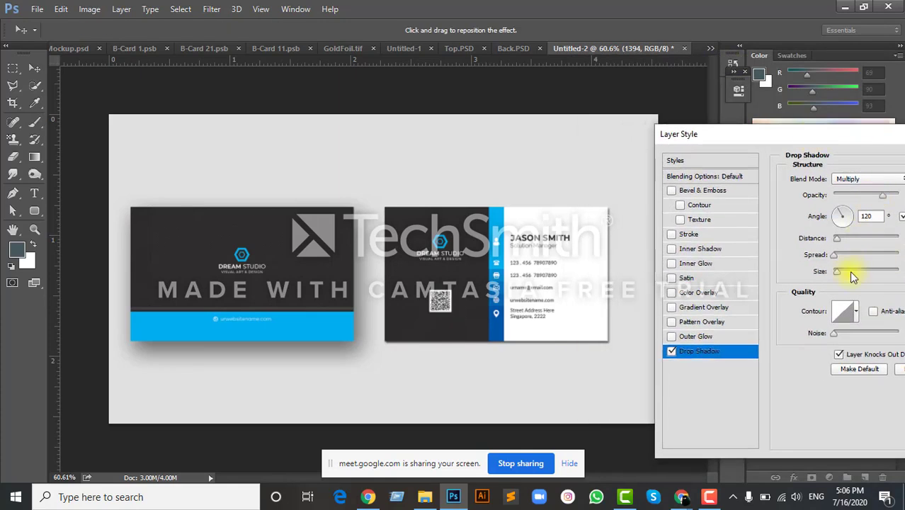
# Set the 1394 drop shadow to 56% opacity, 14 px distance, 18% spread and 62 px size, and apply it
pyautogui.moveTo(845, 242); pyautogui.dragTo(847, 242)
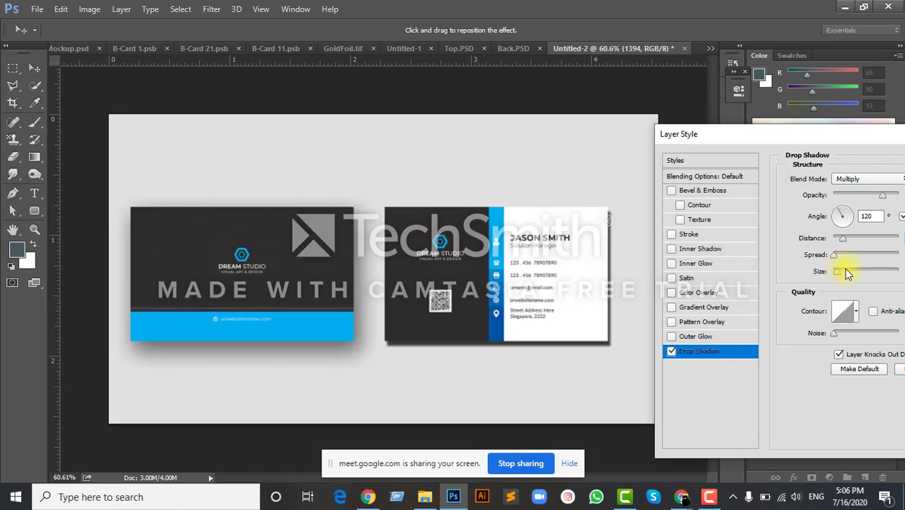
pyautogui.moveTo(844, 270); pyautogui.dragTo(855, 270)
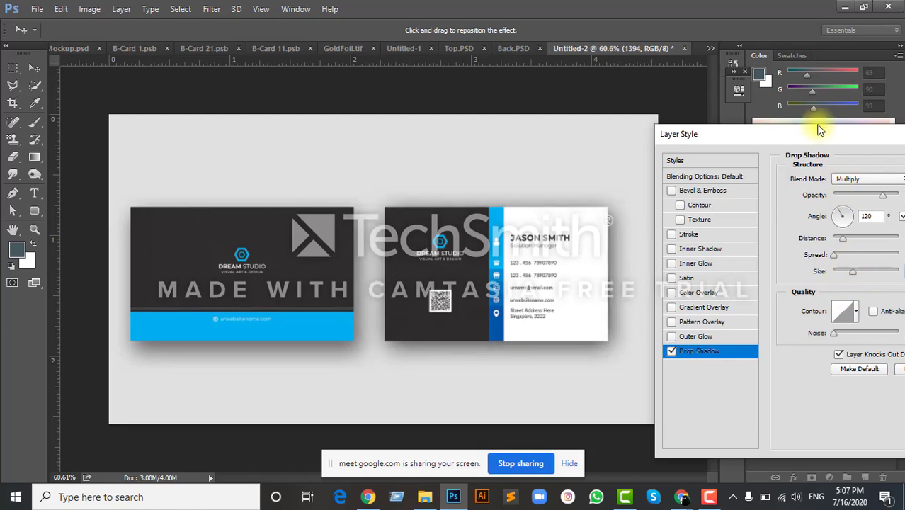
pyautogui.moveTo(811, 139); pyautogui.dragTo(835, 144)
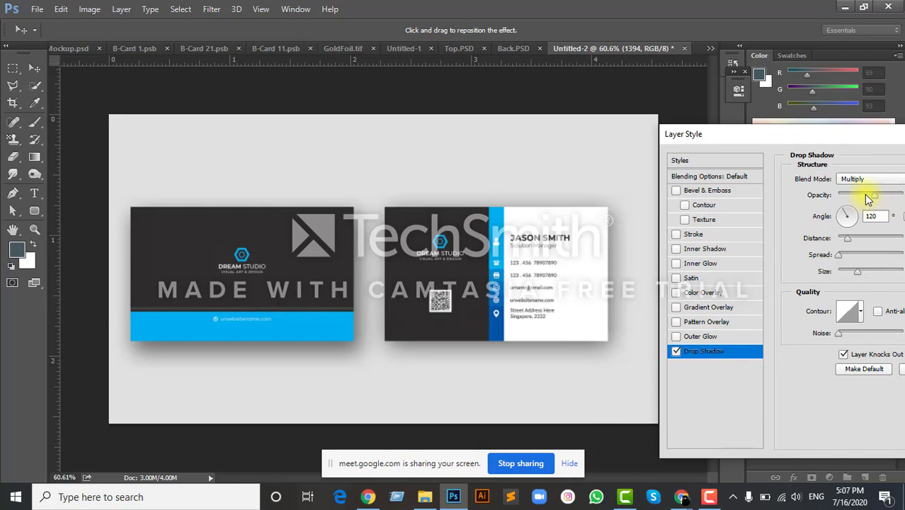
pyautogui.click(845, 255)
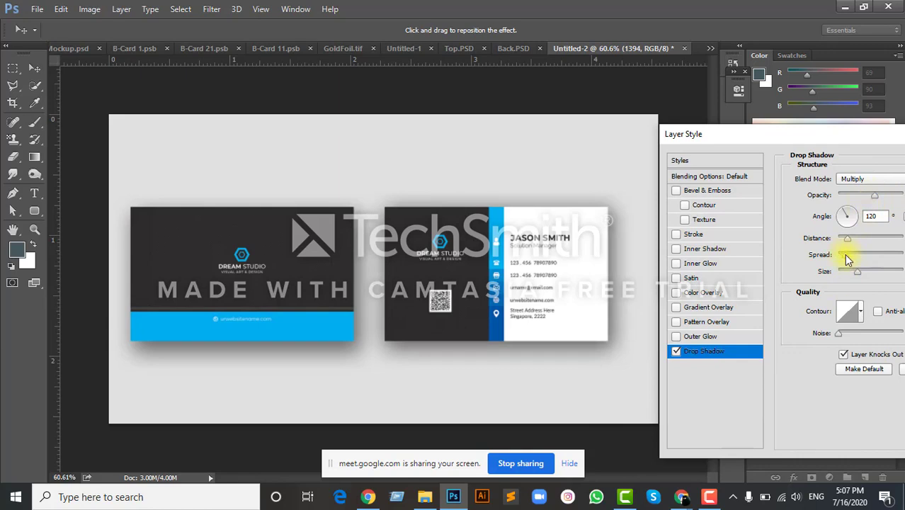
pyautogui.moveTo(845, 255); pyautogui.dragTo(849, 257)
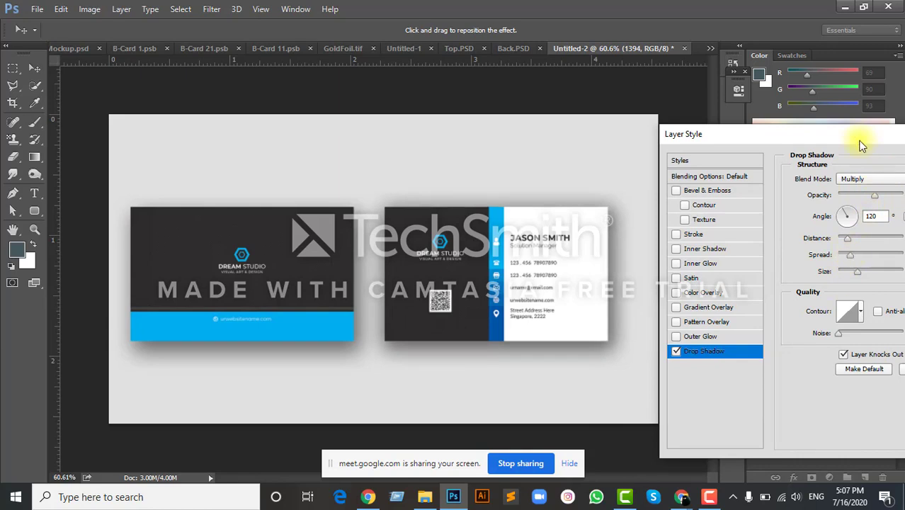
pyautogui.moveTo(859, 140); pyautogui.dragTo(521, 198)
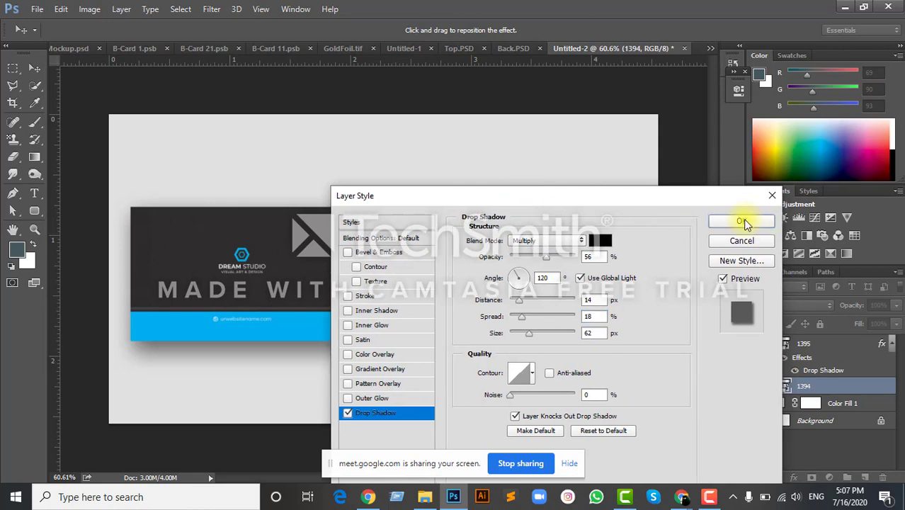
pyautogui.click(742, 219)
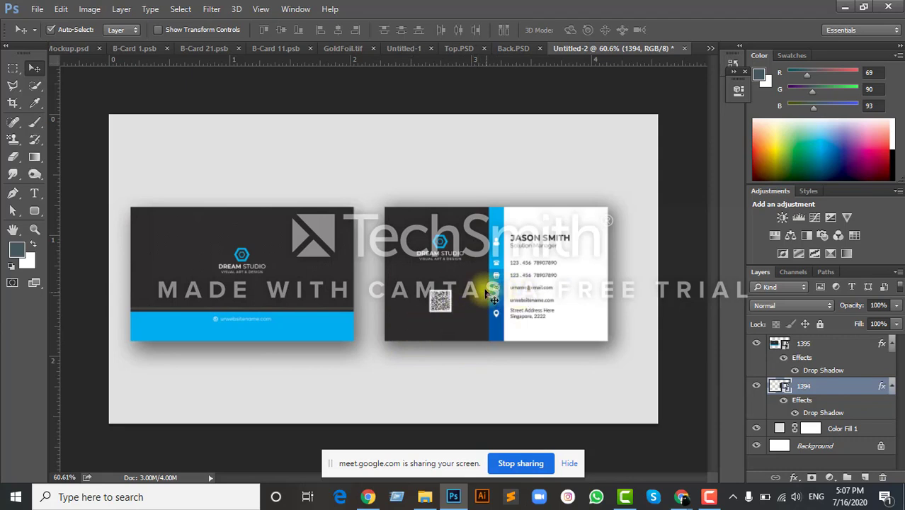
# Stack the two cards vertically in the middle of the canvas, with 1395 above 1394
pyautogui.moveTo(478, 287); pyautogui.dragTo(365, 355)
pyautogui.moveTo(208, 271); pyautogui.dragTo(351, 187)
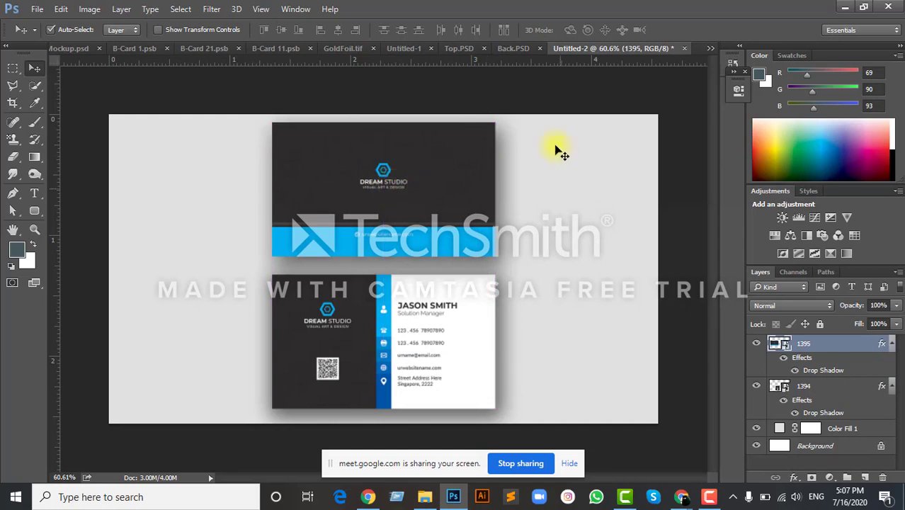
# Extend the canvas slightly upward with the Crop tool and check the Color Fill 1 layer by switching its visibility off and on
pyautogui.click(13, 103)
pyautogui.click(90, 103)
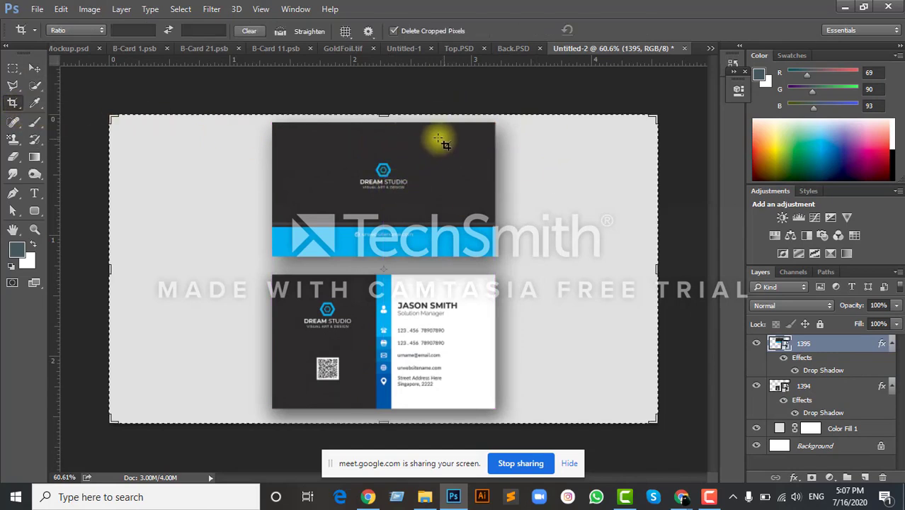
pyautogui.click(385, 113)
pyautogui.moveTo(385, 113); pyautogui.dragTo(383, 104)
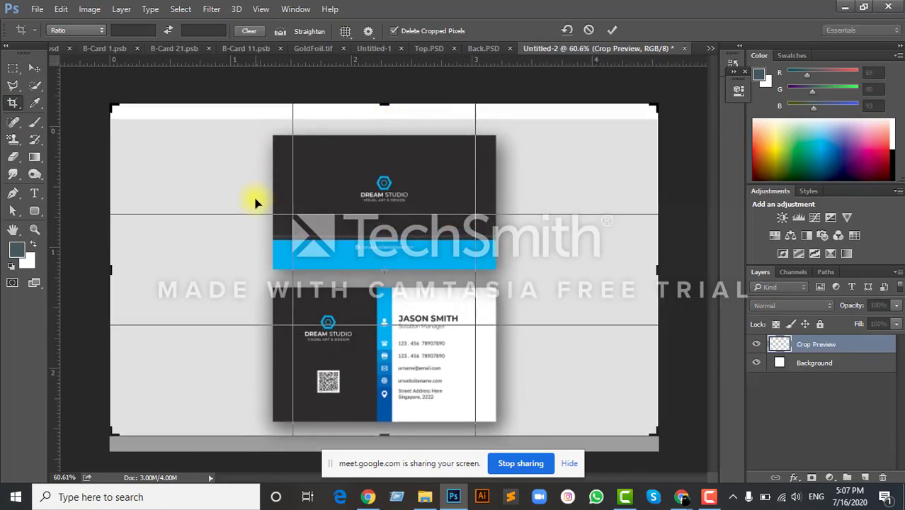
pyautogui.click(612, 31)
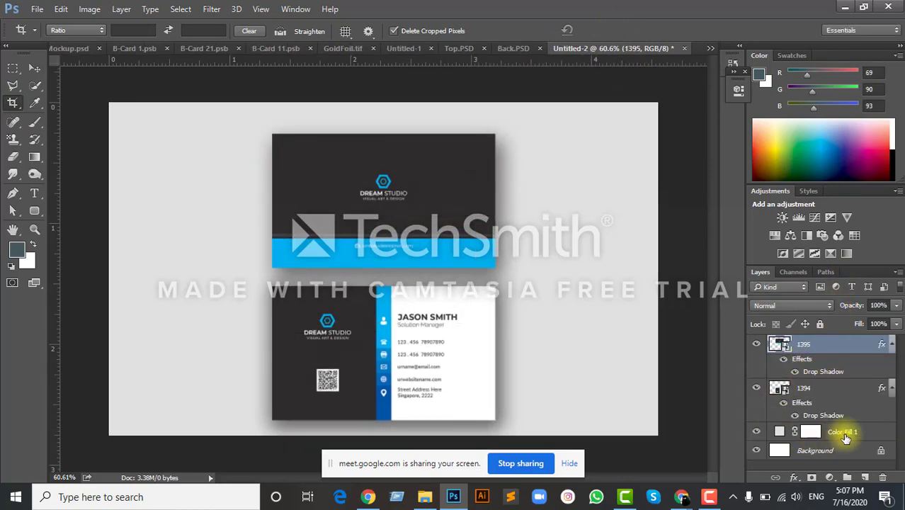
pyautogui.click(825, 432)
pyautogui.click(756, 431)
pyautogui.click(756, 431)
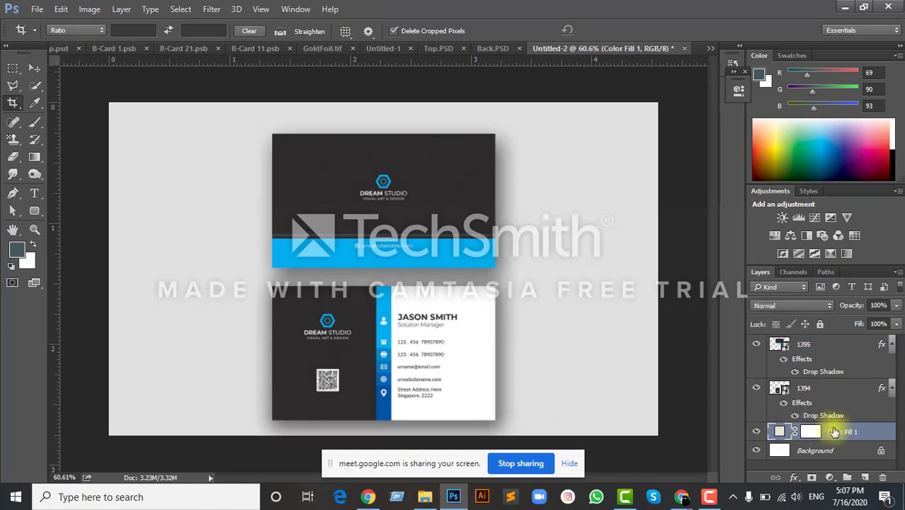
# Nudge the stacked cards upward, moving 1395 slightly further than 1394
pyautogui.press('v')
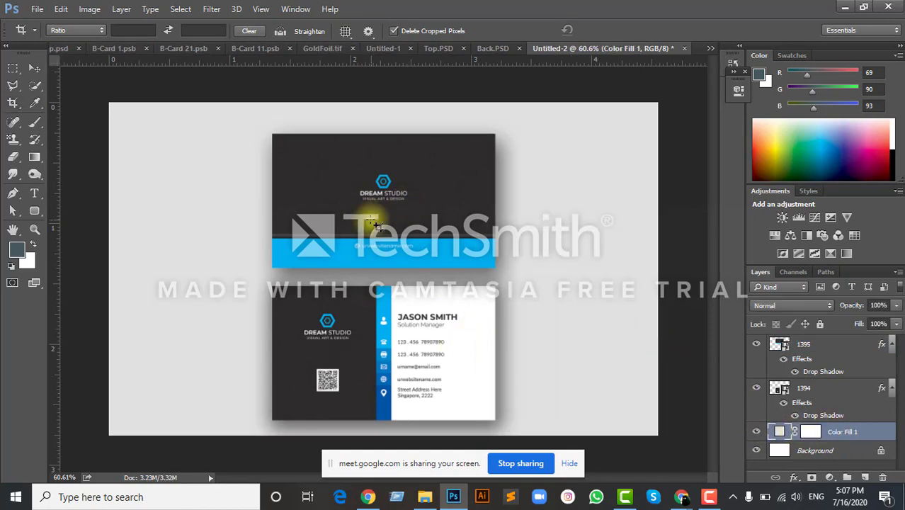
pyautogui.moveTo(373, 223); pyautogui.dragTo(373, 217)
pyautogui.moveTo(430, 369); pyautogui.dragTo(430, 367)
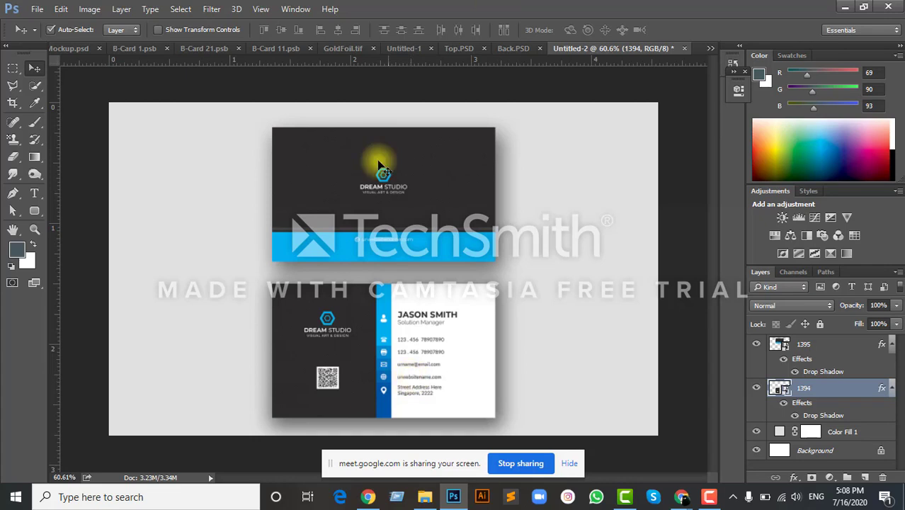
# Place the cards side by side at the same height, with 1395 on the left and 1394 on the right
pyautogui.moveTo(369, 213); pyautogui.dragTo(273, 259)
pyautogui.moveTo(420, 364); pyautogui.dragTo(559, 257)
pyautogui.moveTo(347, 253); pyautogui.dragTo(323, 254)
pyautogui.moveTo(480, 255); pyautogui.dragTo(464, 254)
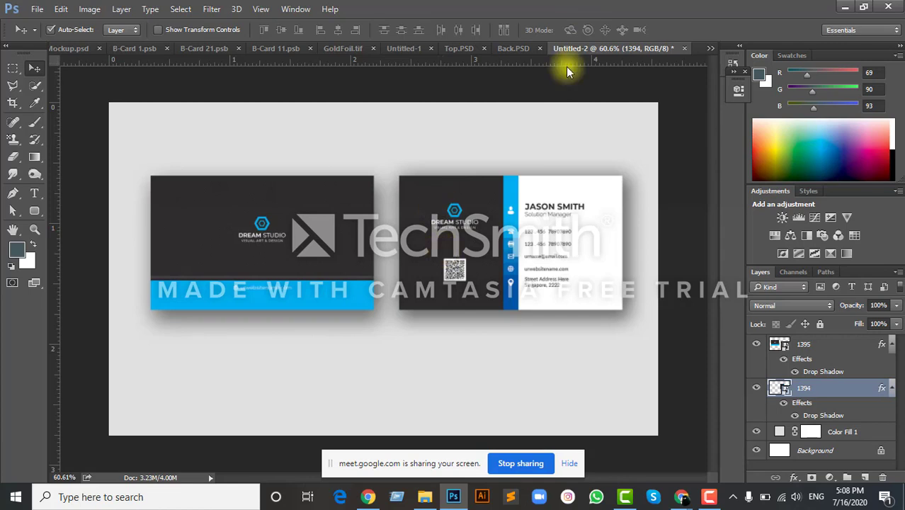
# Show the open Business card & post card Mockup.psd document
pyautogui.click(710, 48)
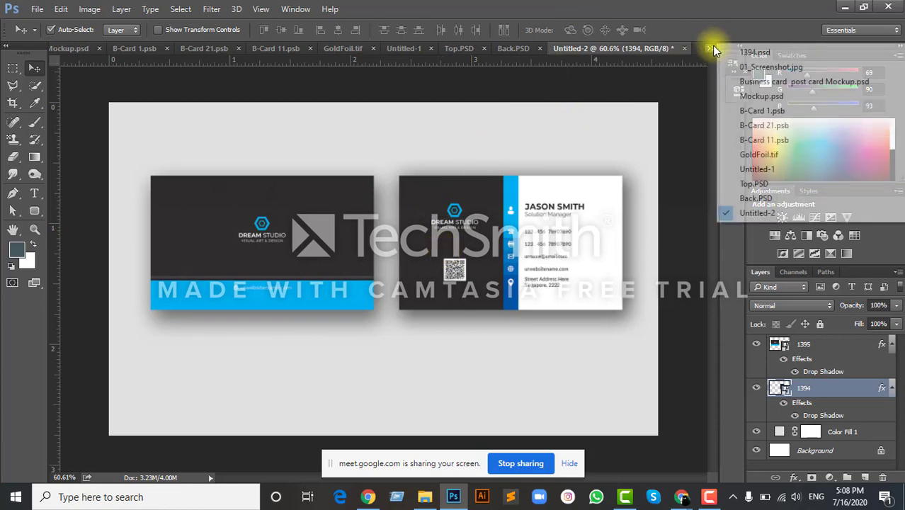
pyautogui.click(757, 84)
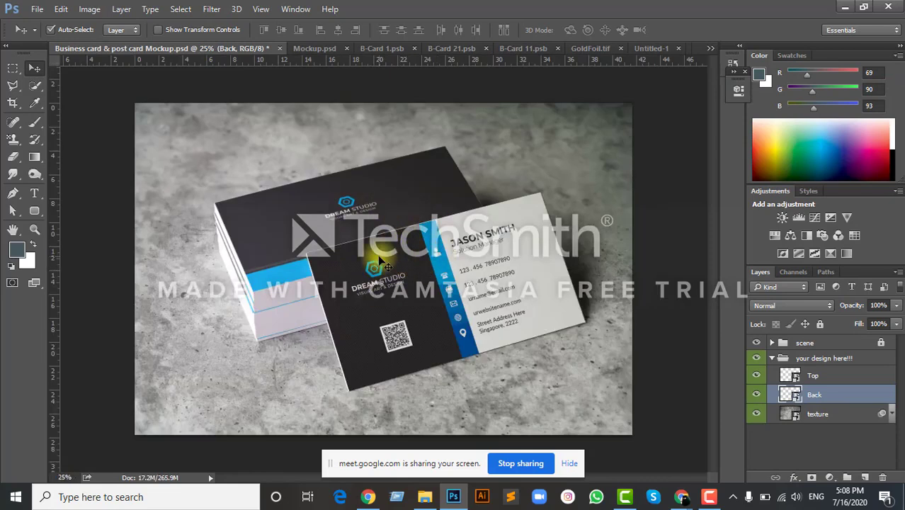
# Switch from Photoshop to the Chrome window with the Meet call and open the 365webresources.com business card mockup templates page
pyautogui.click(845, 5)
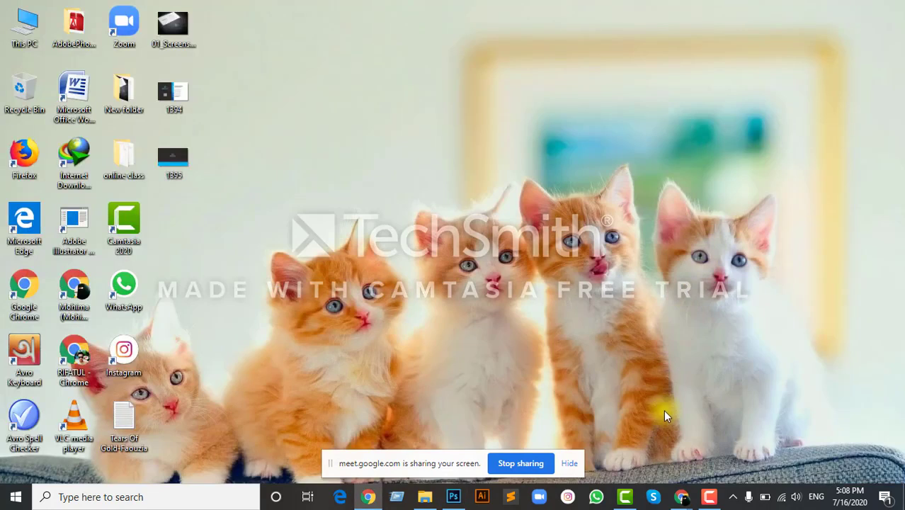
pyautogui.moveTo(683, 502)
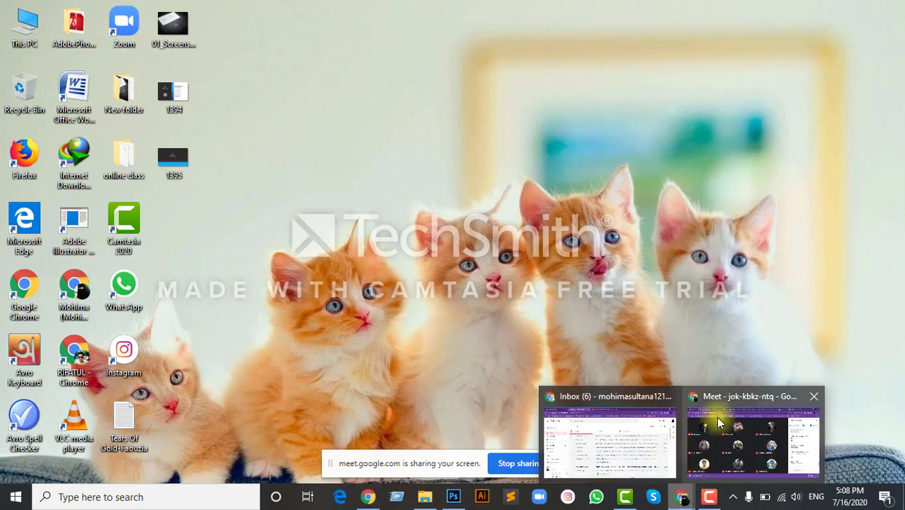
pyautogui.click(752, 395)
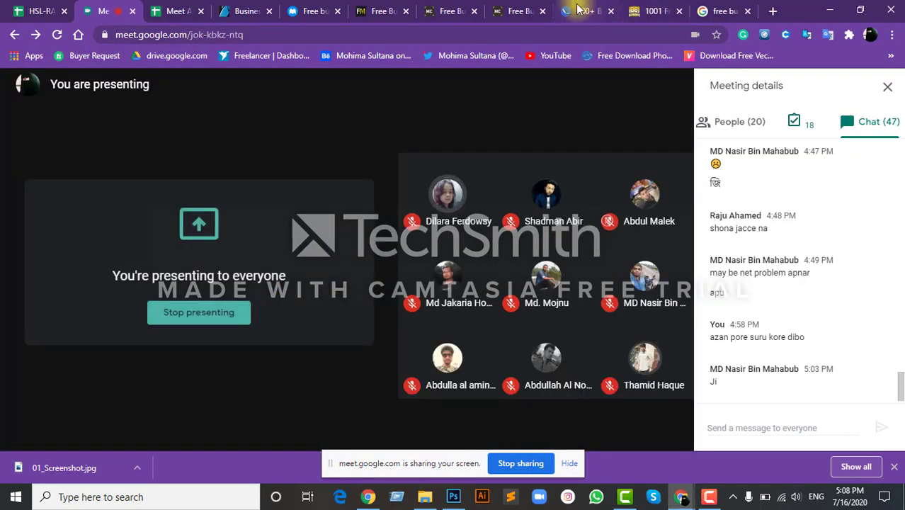
pyautogui.click(576, 7)
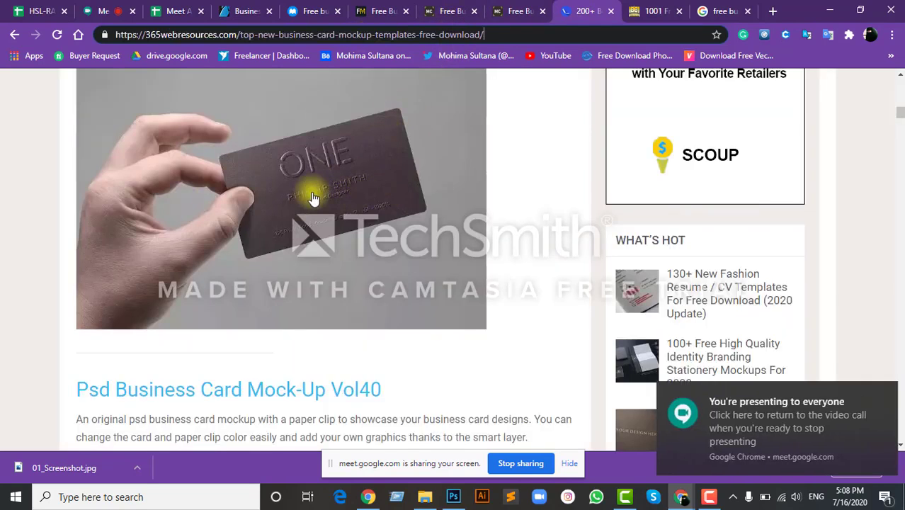
# Look over the business card mockups, copy the page's web address and return to the Meet call
pyautogui.scroll(1, 264, 213)
pyautogui.scroll(-3, 264, 213)
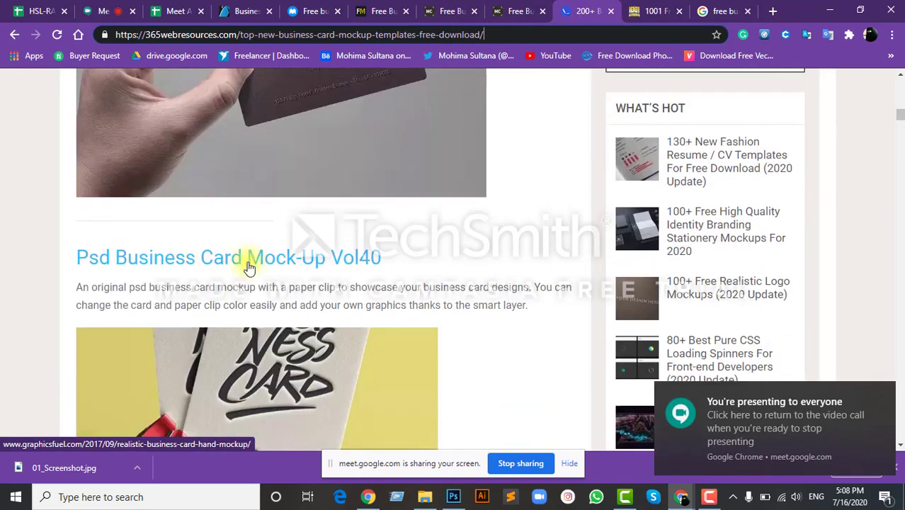
pyautogui.scroll(4, 283, 241)
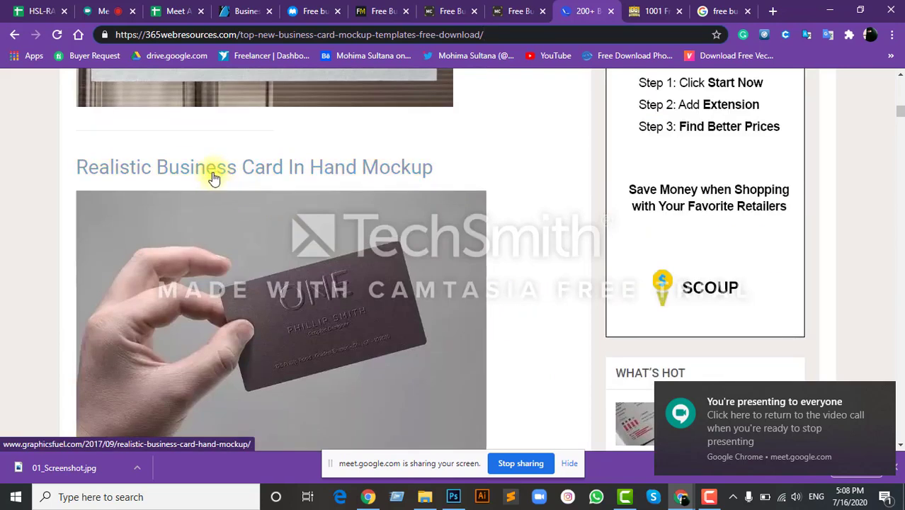
pyautogui.scroll(-2, 386, 237)
pyautogui.moveTo(514, 33); pyautogui.dragTo(115, 34)
pyautogui.hotkey('ctrl', 'c')
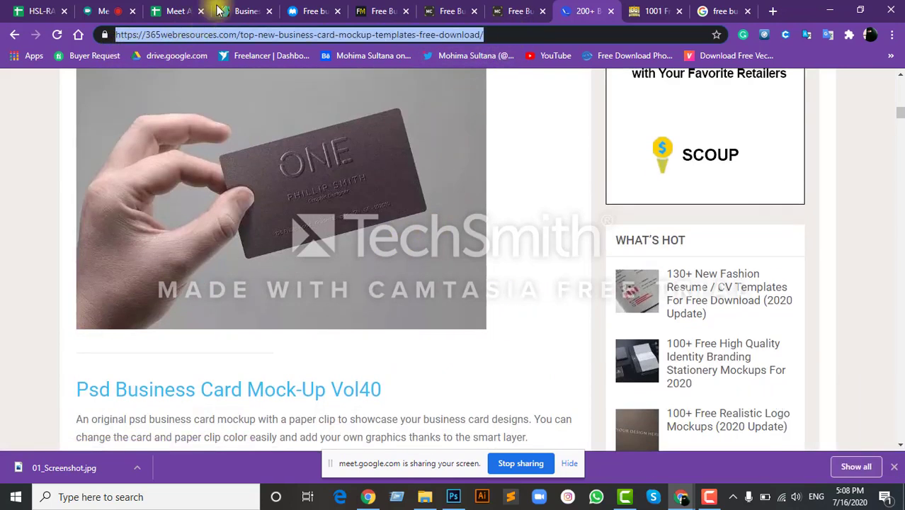
pyautogui.click(101, 10)
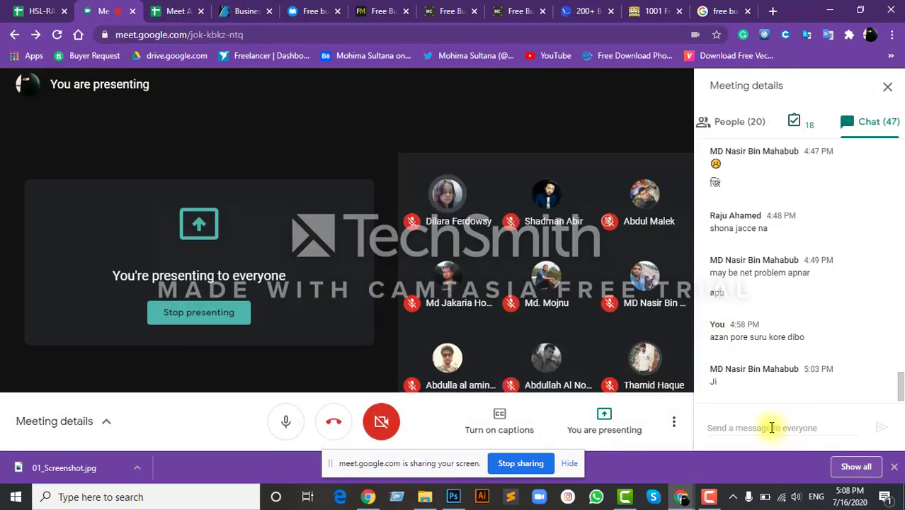
# Send the copied 365webresources.com business card mockup templates link to everyone in the Meet chat
pyautogui.click(771, 427)
pyautogui.hotkey('ctrl', 'v')
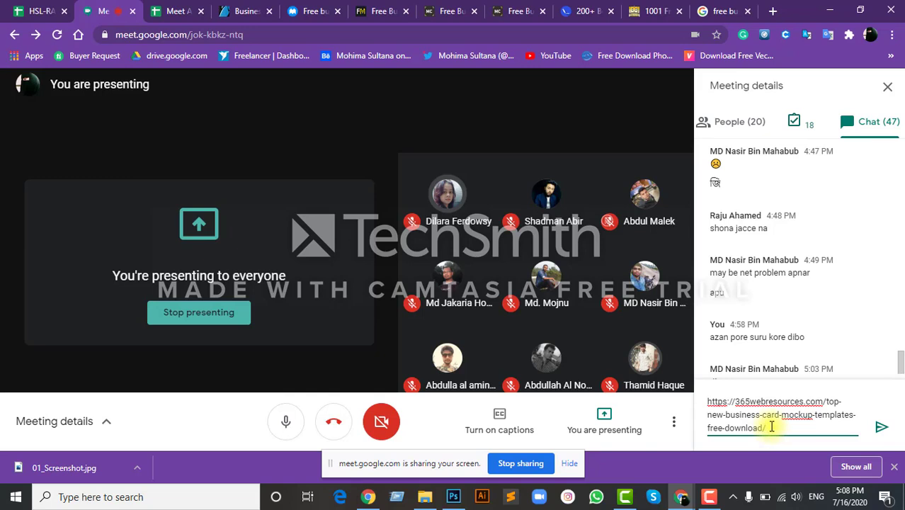
pyautogui.press('Return')
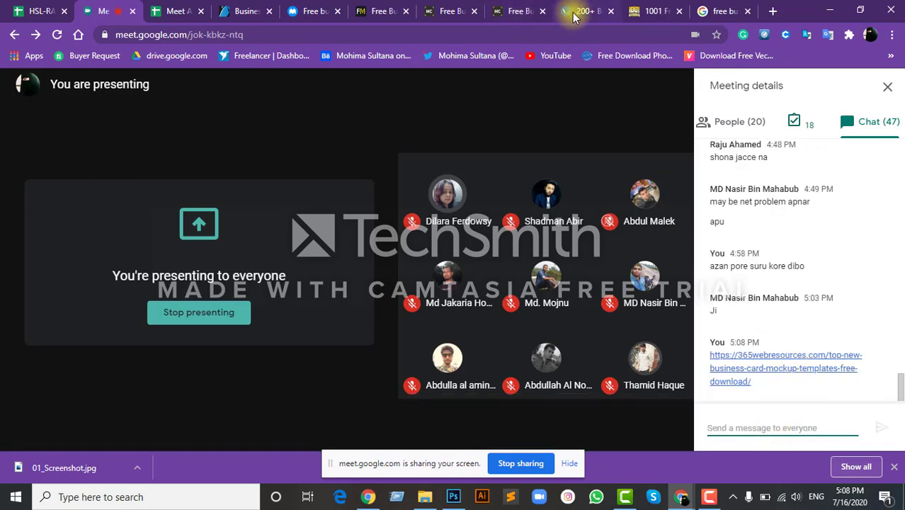
# Copy the web address of mockupcloud.com's Free Business Card Mockup Vol. 1 page and send it in the Meet chat
pyautogui.click(573, 15)
pyautogui.click(515, 12)
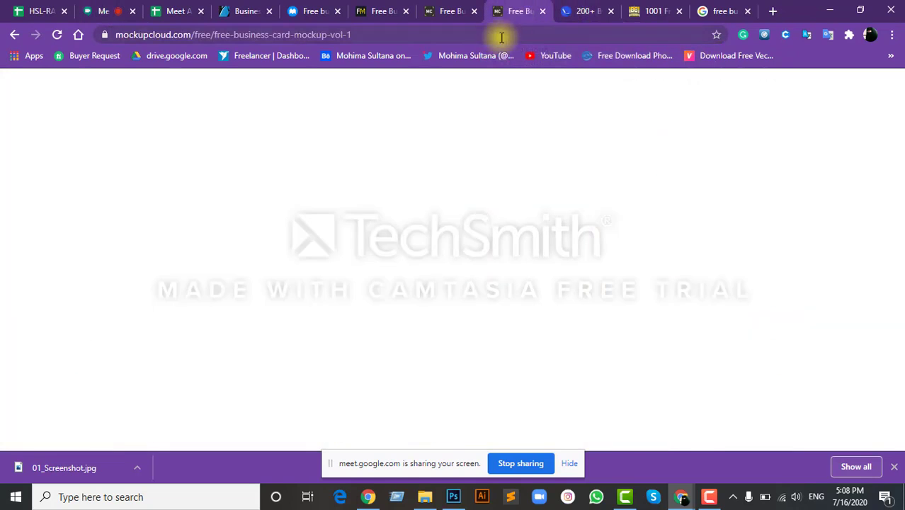
pyautogui.moveTo(128, 35); pyautogui.dragTo(413, 37)
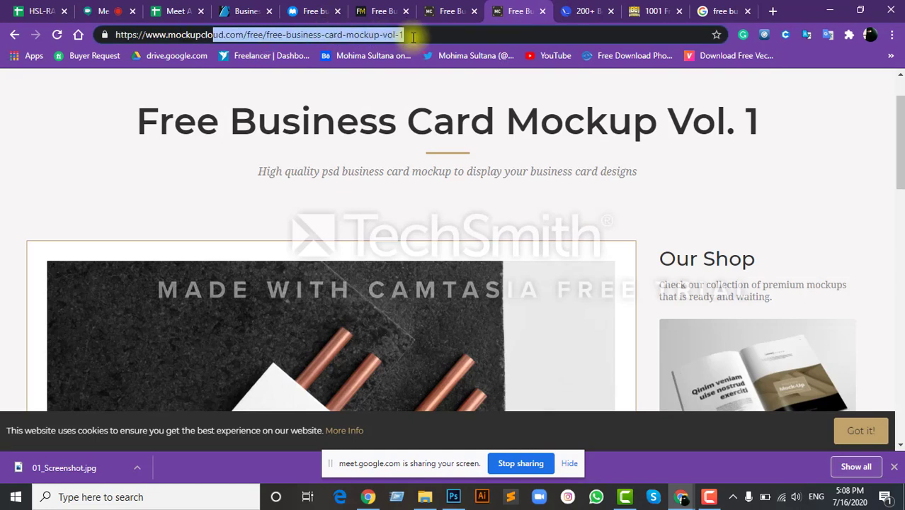
pyautogui.moveTo(312, 35); pyautogui.dragTo(421, 36)
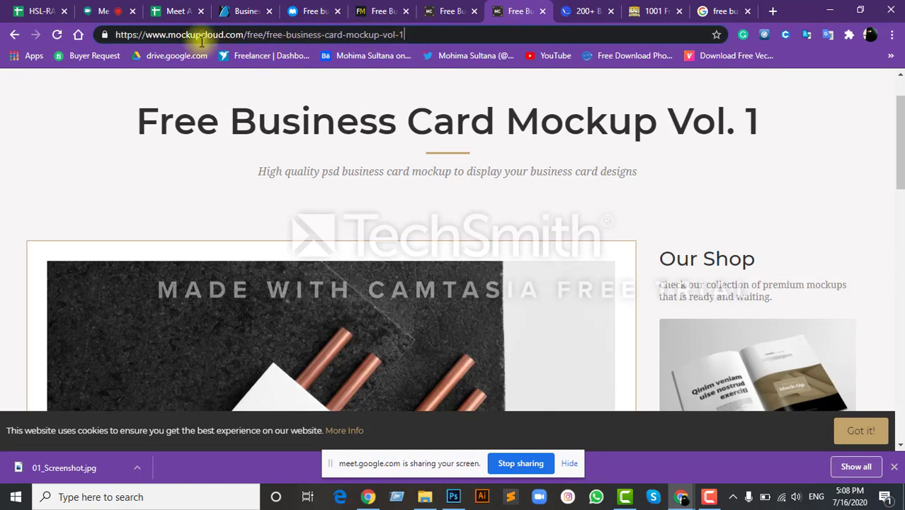
pyautogui.click(99, 35)
pyautogui.hotkey('ctrl', 'c')
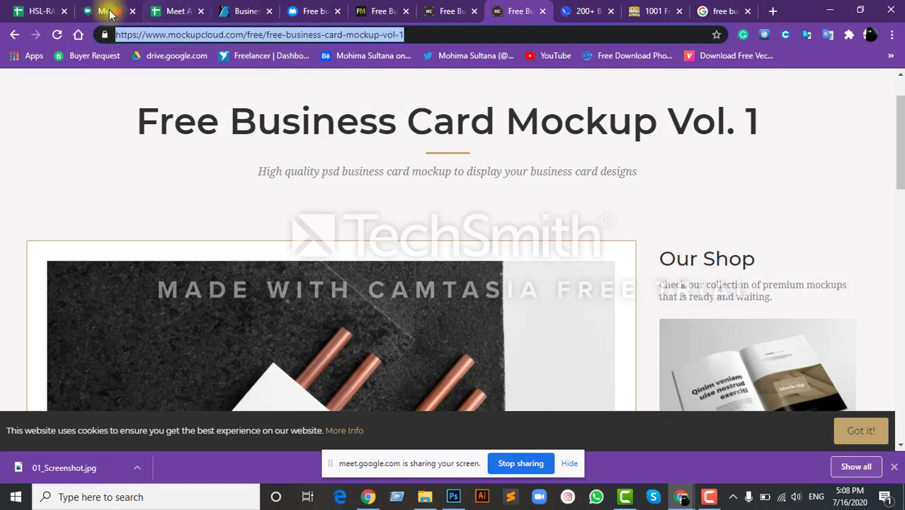
pyautogui.click(105, 10)
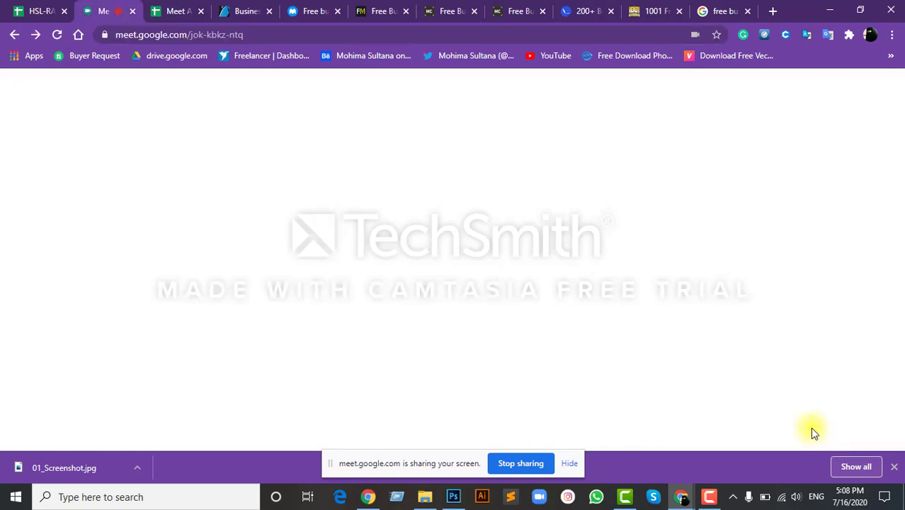
pyautogui.click(779, 428)
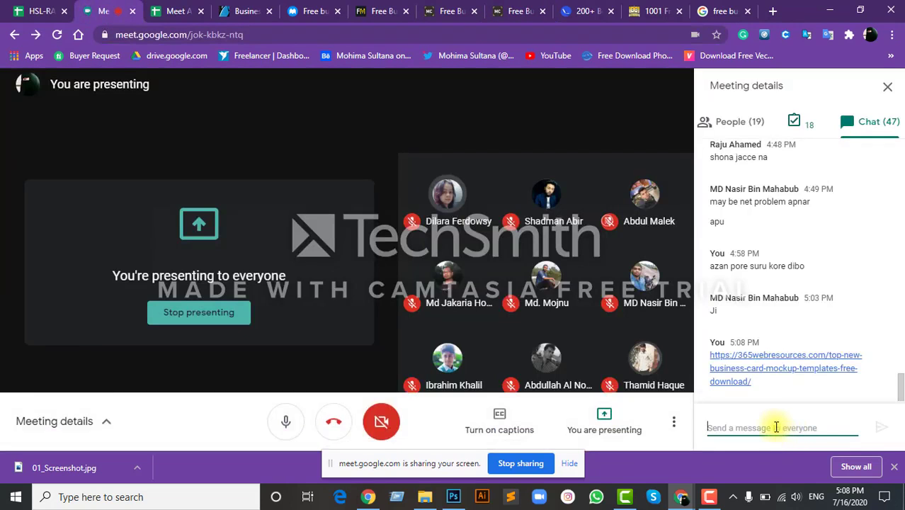
pyautogui.hotkey('ctrl', 'v')
pyautogui.press('Return')
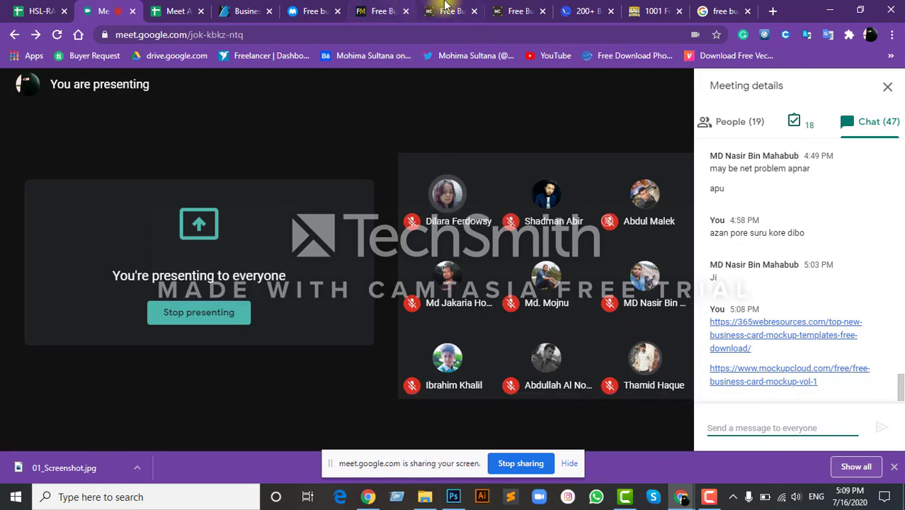
# Copy the free-mockup.com address of the free-business-card-mockup-6 page and share it in the Meet chat
pyautogui.click(380, 8)
pyautogui.click(376, 34)
pyautogui.moveTo(376, 34); pyautogui.dragTo(117, 36)
pyautogui.hotkey('ctrl', 'c')
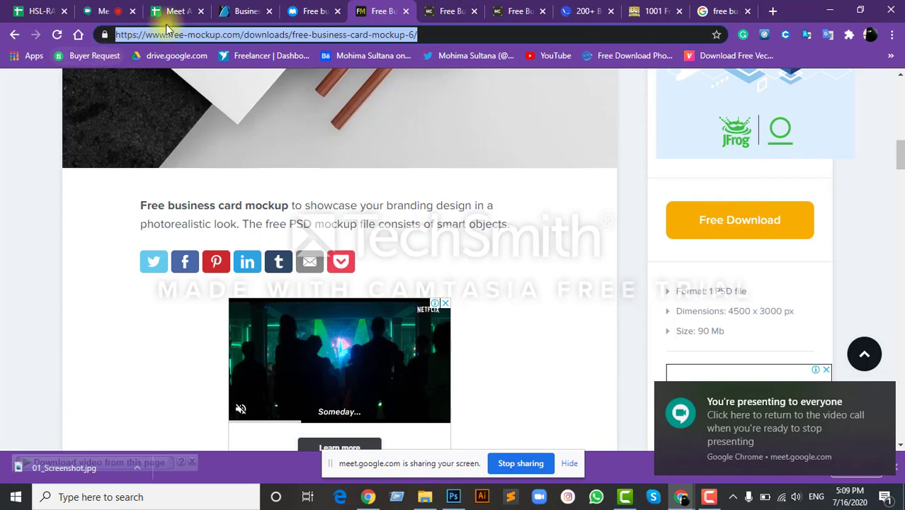
pyautogui.click(101, 11)
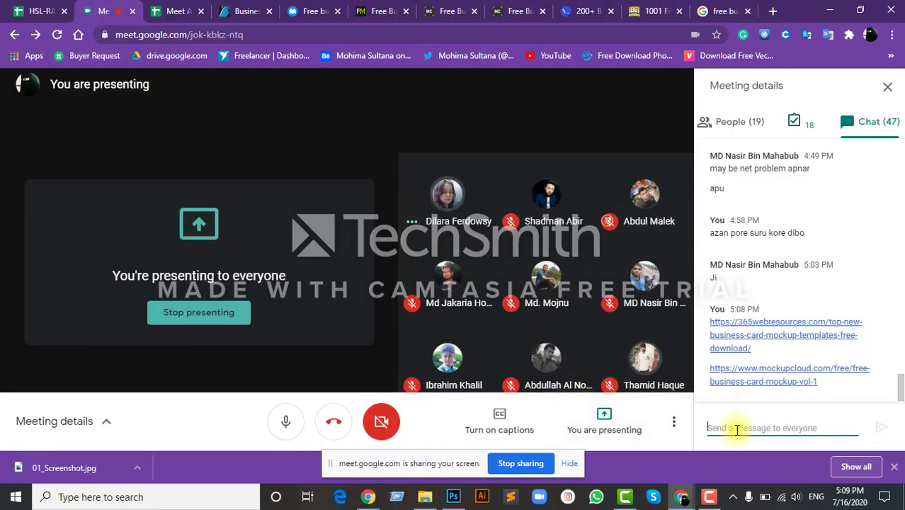
pyautogui.hotkey('ctrl', 'v')
pyautogui.press('Return')
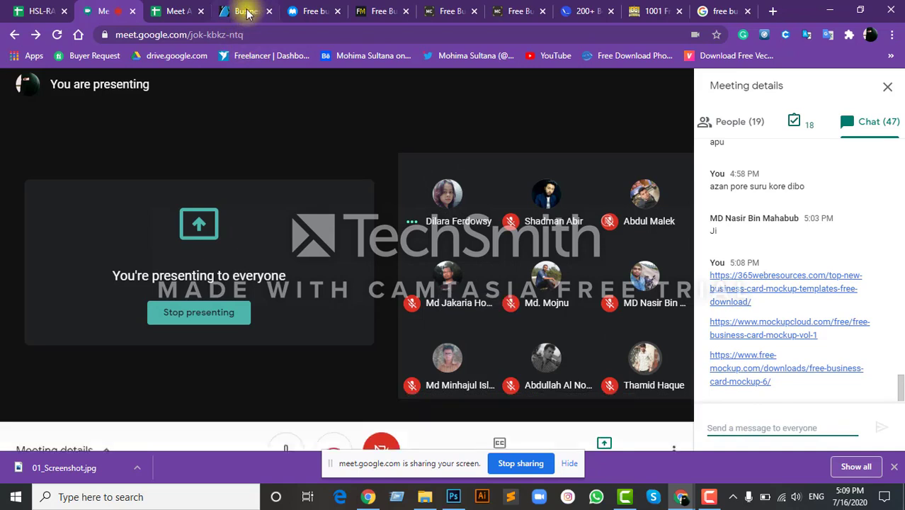
# Copy the mockups-design.com free business card mockup page's address and post it in the Meet chat
pyautogui.click(309, 14)
pyautogui.moveTo(323, 34); pyautogui.dragTo(137, 42)
pyautogui.hotkey('ctrl', 'c')
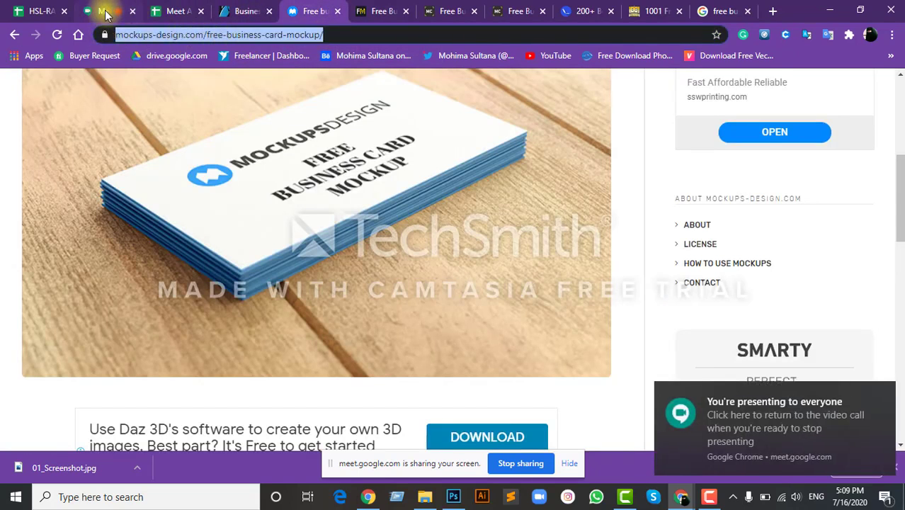
pyautogui.click(105, 11)
pyautogui.click(743, 421)
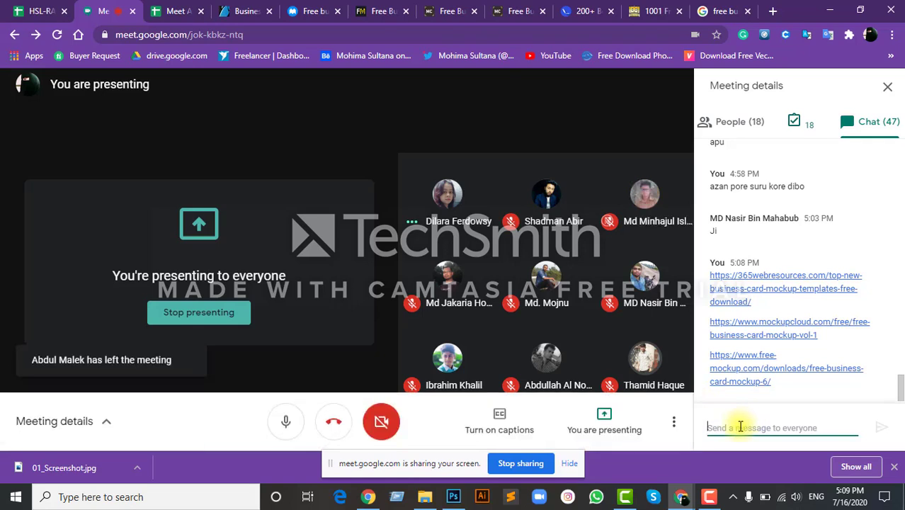
pyautogui.hotkey('ctrl', 'v')
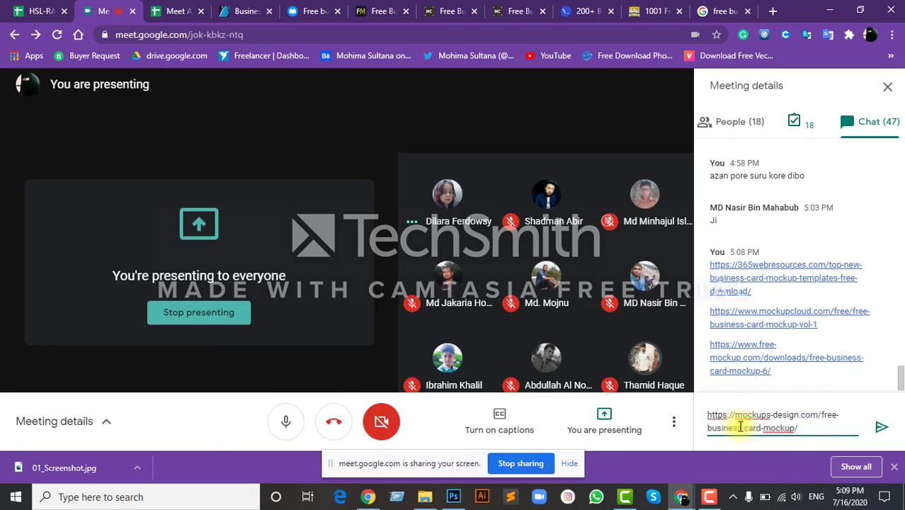
pyautogui.press('Return')
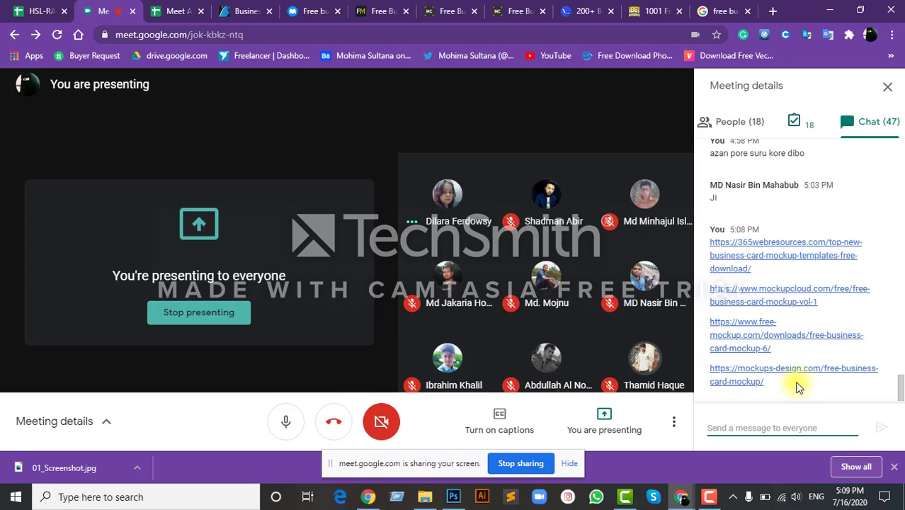
# Copy the 1001freefonts.com web address and send it to the students in the Meet chat
pyautogui.click(645, 14)
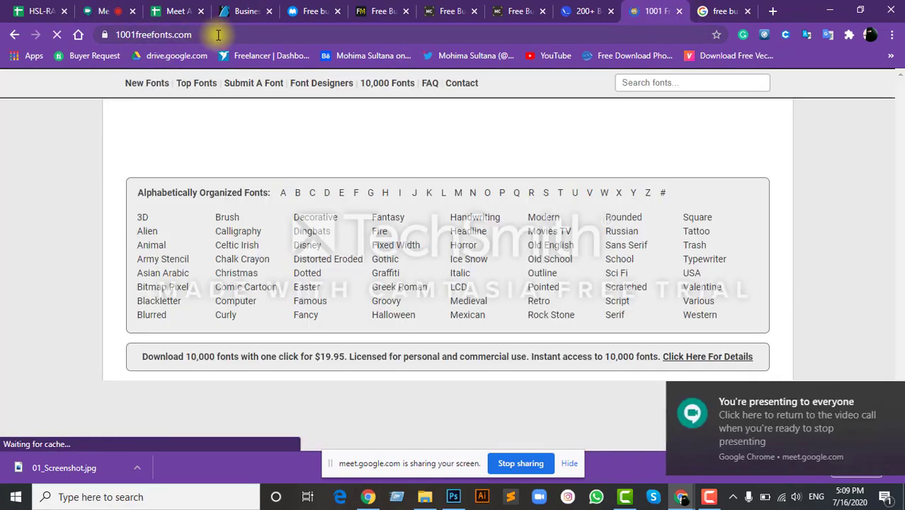
pyautogui.moveTo(216, 35); pyautogui.dragTo(106, 45)
pyautogui.hotkey('ctrl', 'c')
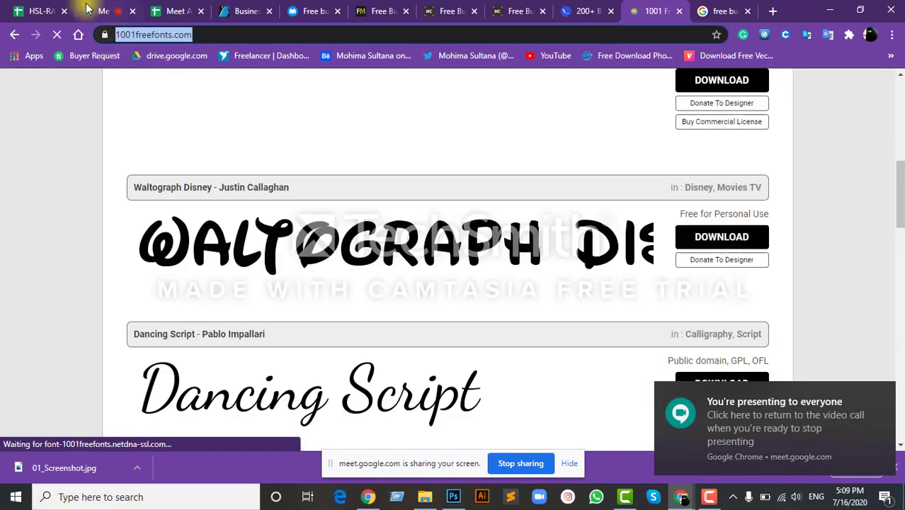
pyautogui.click(90, 8)
pyautogui.click(744, 427)
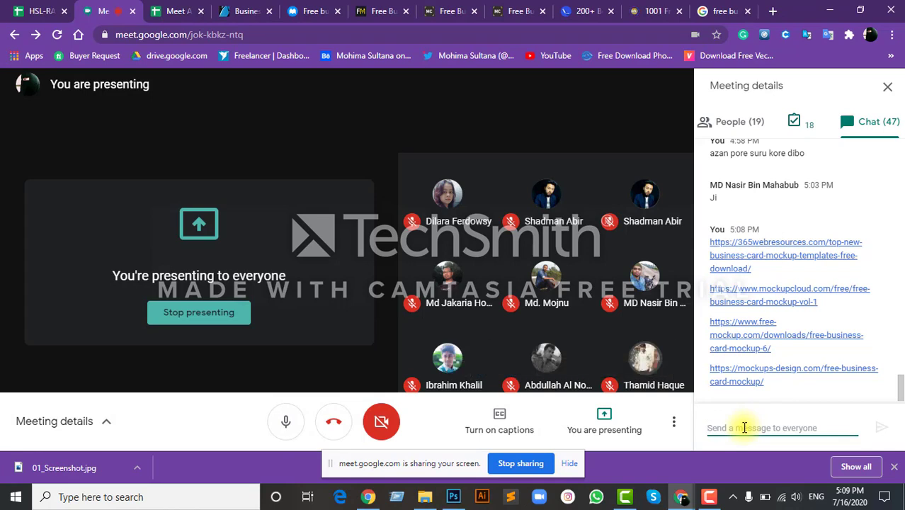
pyautogui.hotkey('ctrl', 'v')
pyautogui.press('Return')
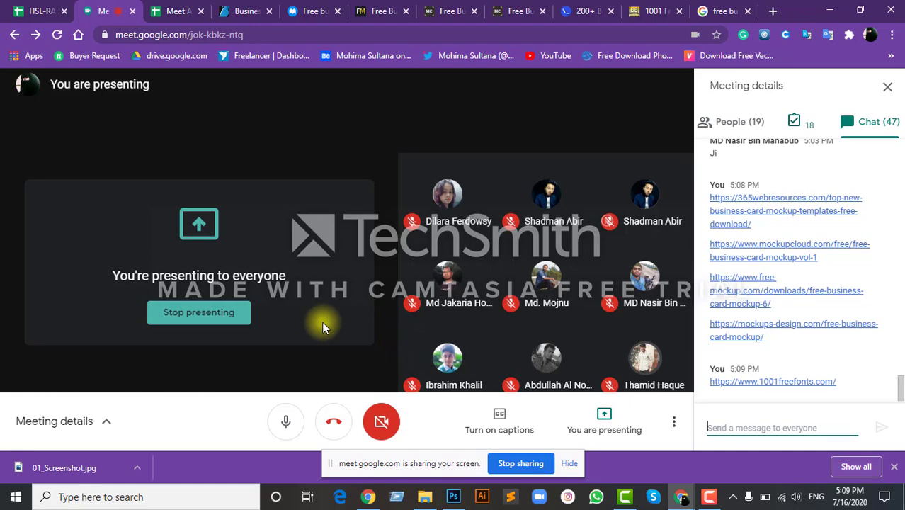
# Switch to Photoshop, show the Untitled-2 presentation and move both cards lower to about the canvas's vertical middle
pyautogui.hotkey('alt', 'Tab')
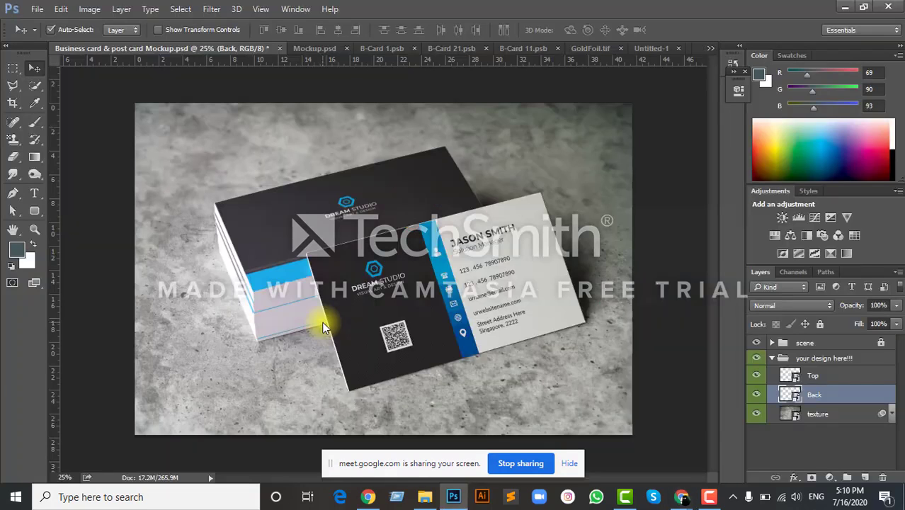
pyautogui.click(710, 48)
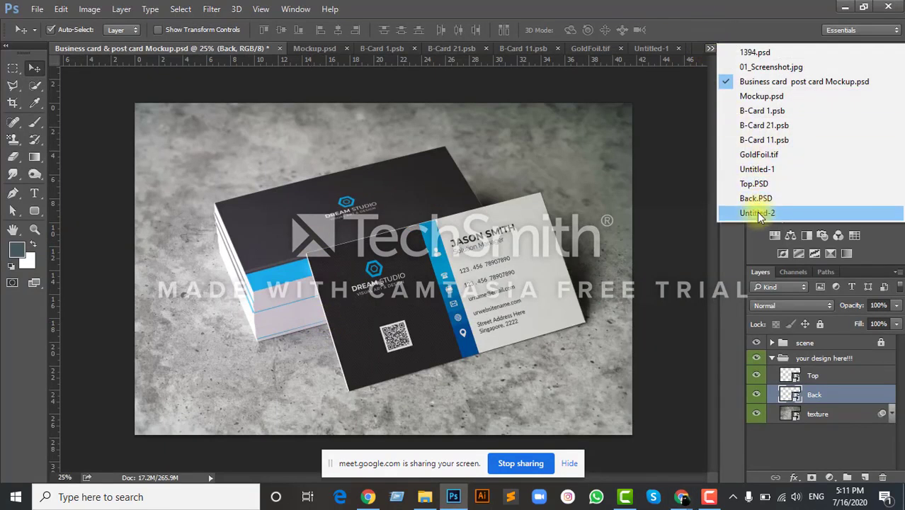
pyautogui.click(757, 213)
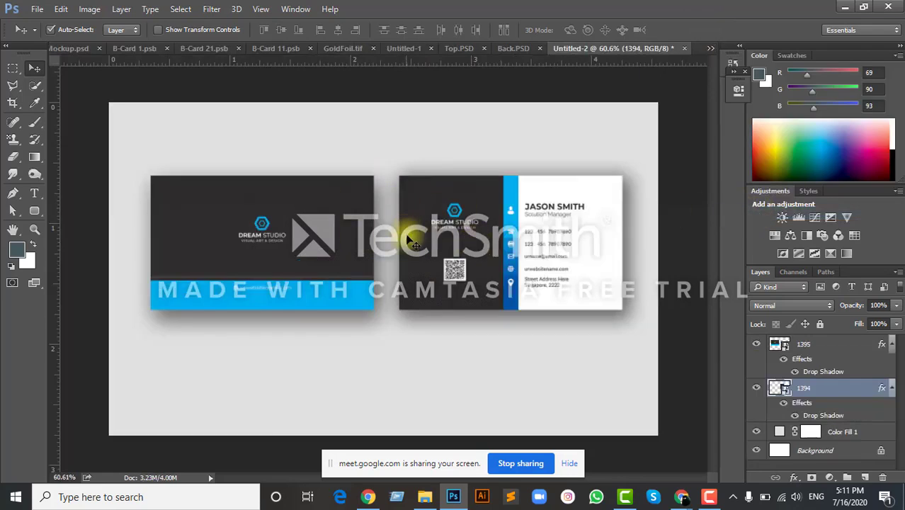
pyautogui.moveTo(465, 233); pyautogui.dragTo(462, 255)
pyautogui.moveTo(298, 222); pyautogui.dragTo(302, 244)
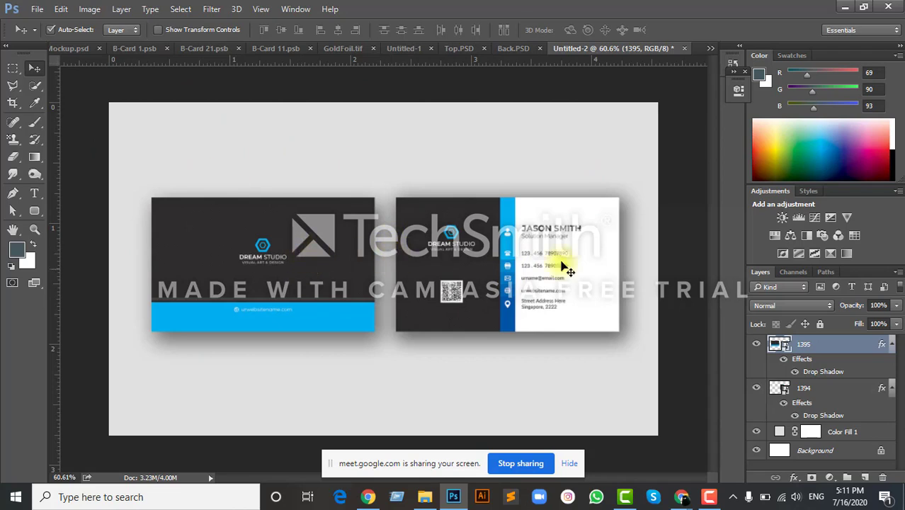
# Open the 1395 smart object's contents to view the source image and return to the Untitled-2 document
pyautogui.doubleClick(779, 344)
pyautogui.doubleClick(779, 344)
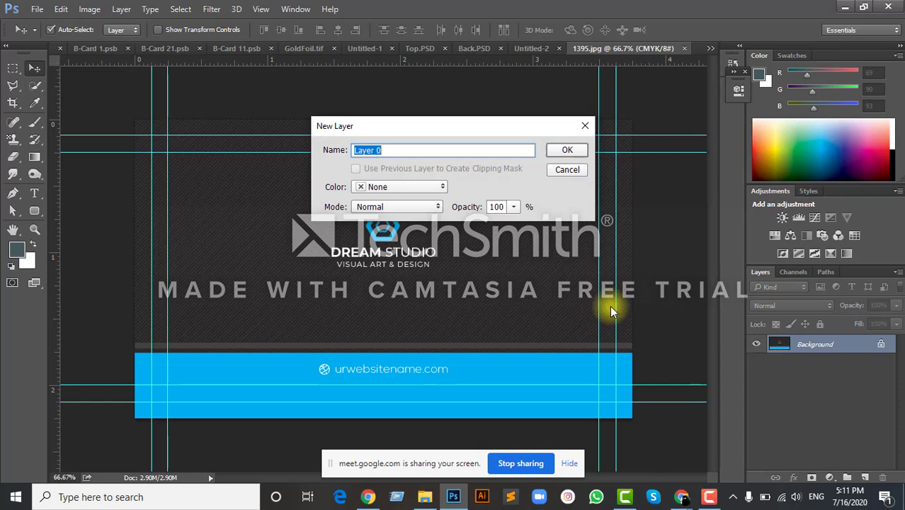
pyautogui.click(566, 170)
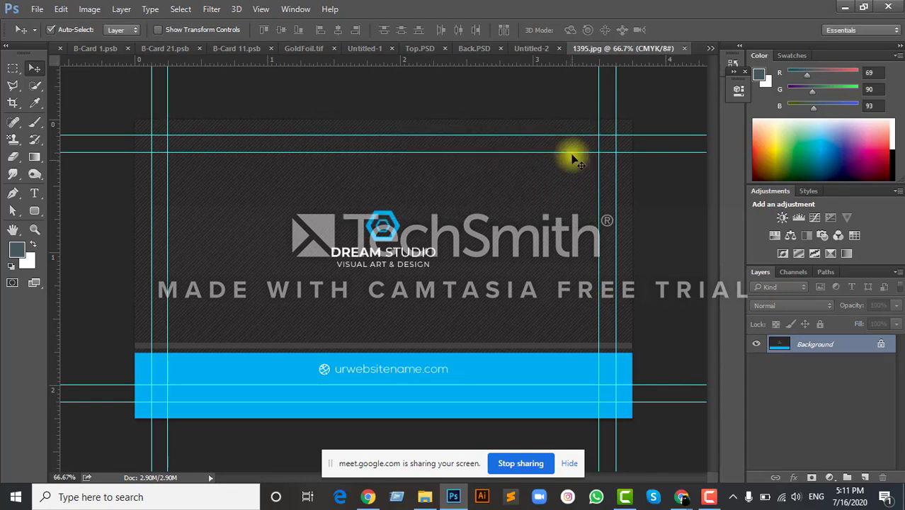
pyautogui.click(711, 48)
pyautogui.click(761, 214)
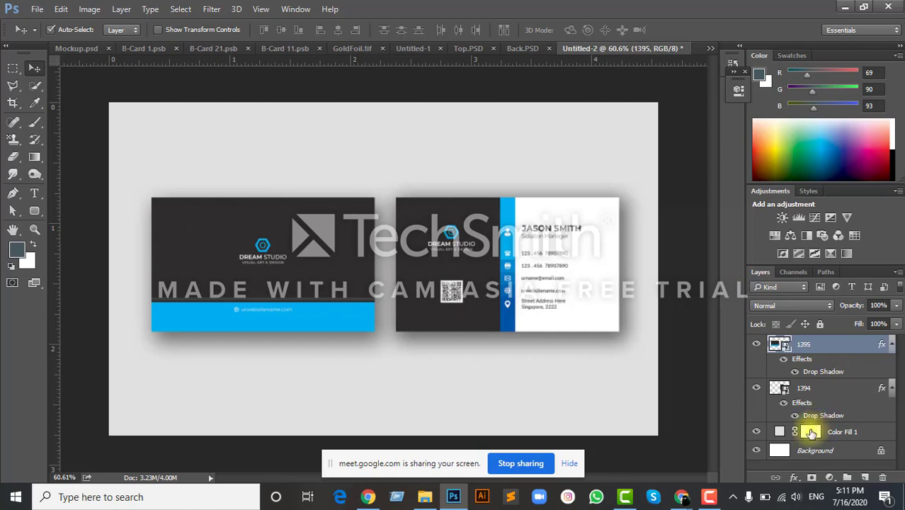
# Unlock the Background layer, convert it to a smart object and open its contents
pyautogui.click(857, 433)
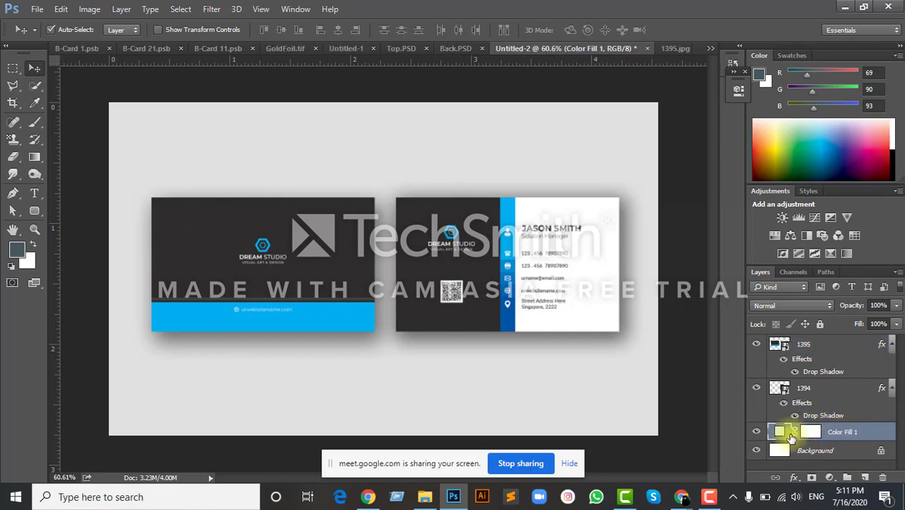
pyautogui.click(847, 453)
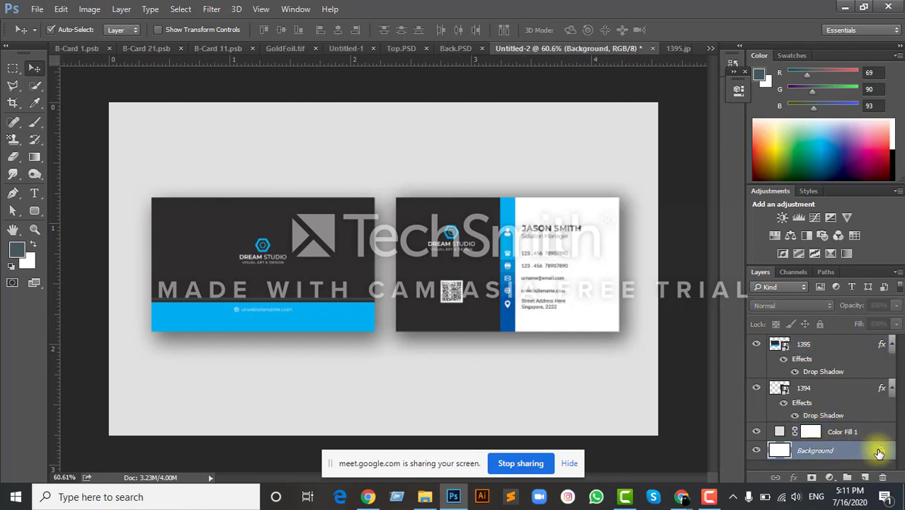
pyautogui.click(880, 450)
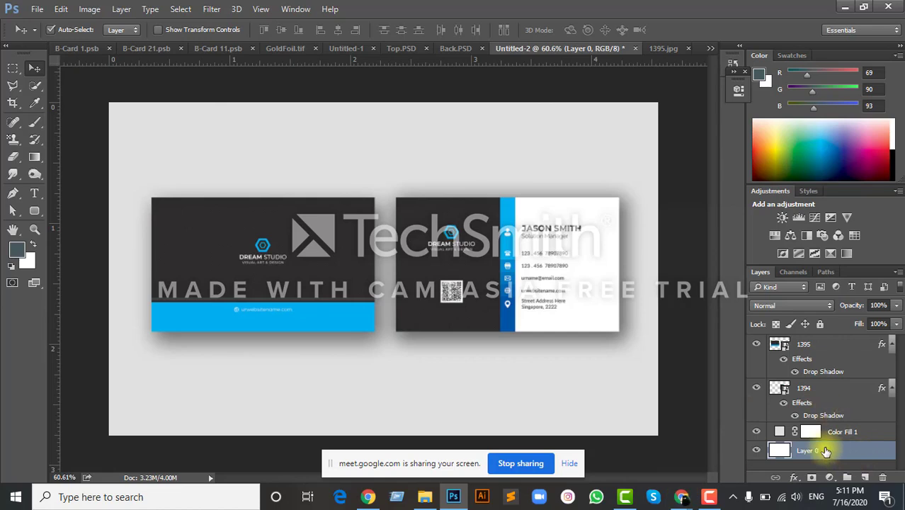
pyautogui.rightClick(824, 450)
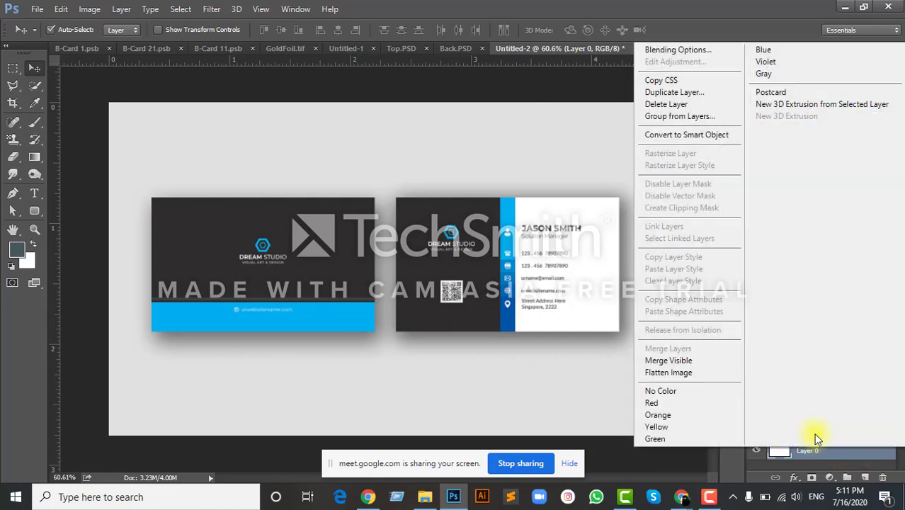
pyautogui.click(684, 135)
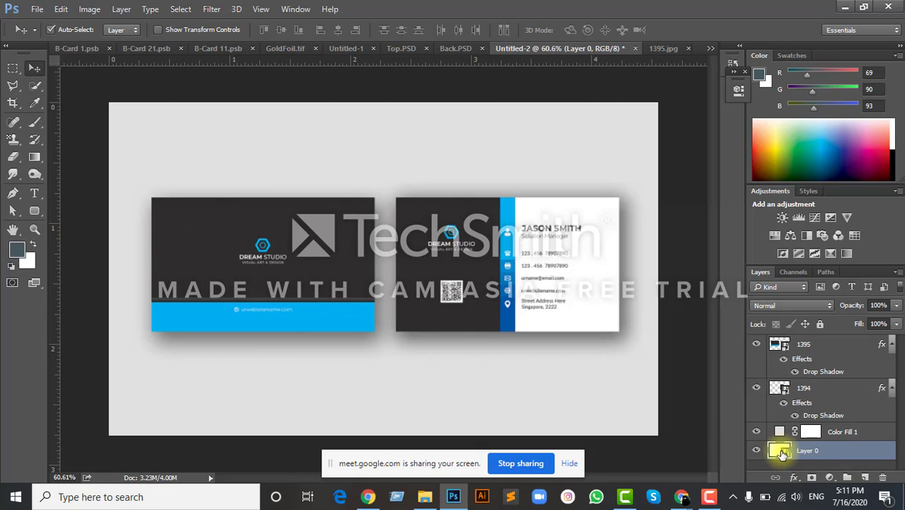
pyautogui.doubleClick(780, 454)
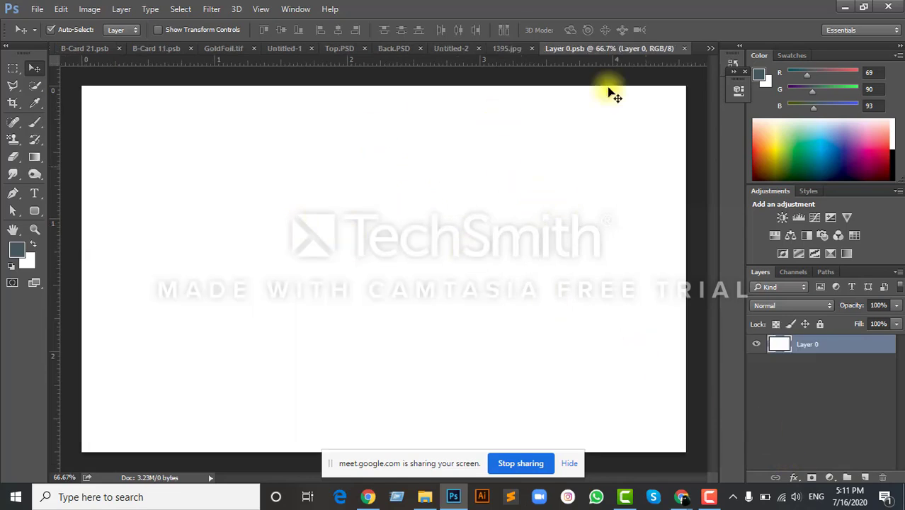
# Minimize Photoshop and the Chrome window with the Meet call to show the desktop
pyautogui.click(844, 7)
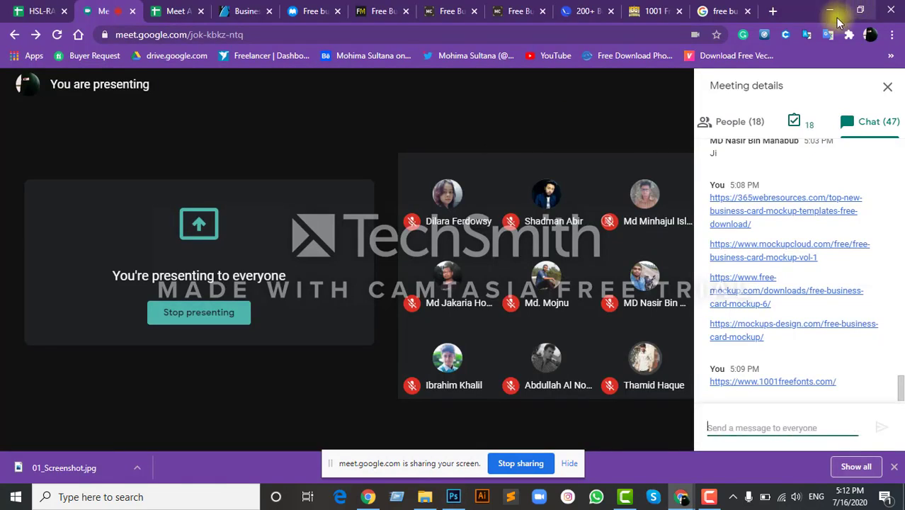
pyautogui.click(829, 10)
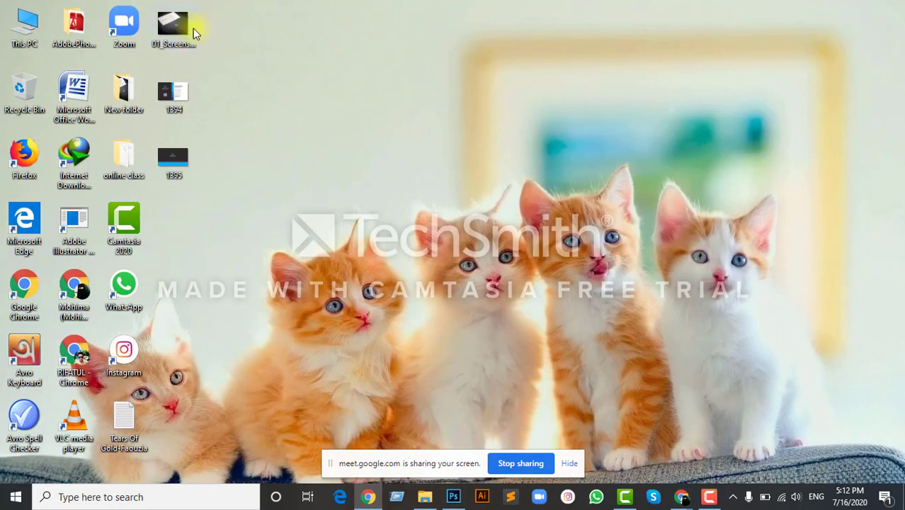
# Move the 01_Screenshot file away from the other desktop icons, switch to Photoshop and show the Untitled-2 presentation
pyautogui.moveTo(345, 92); pyautogui.dragTo(345, 94)
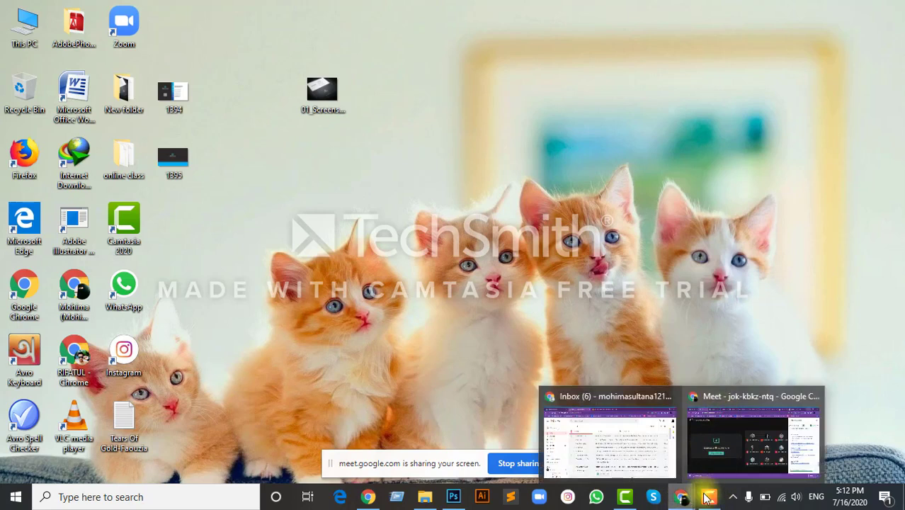
pyautogui.click(453, 496)
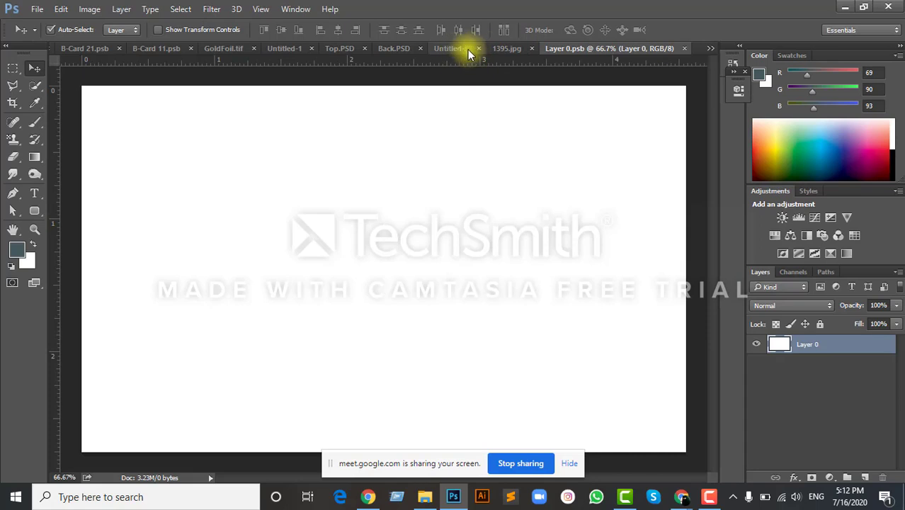
pyautogui.click(466, 50)
pyautogui.click(710, 51)
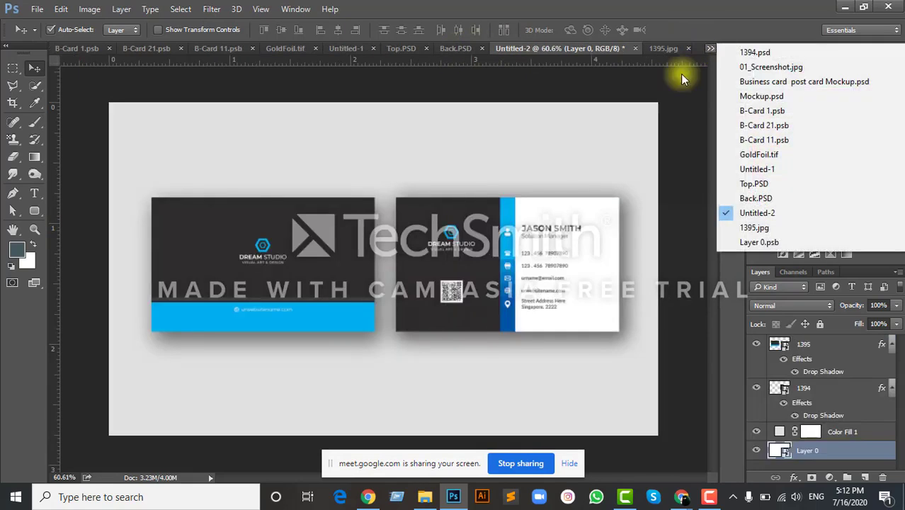
pyautogui.click(470, 290)
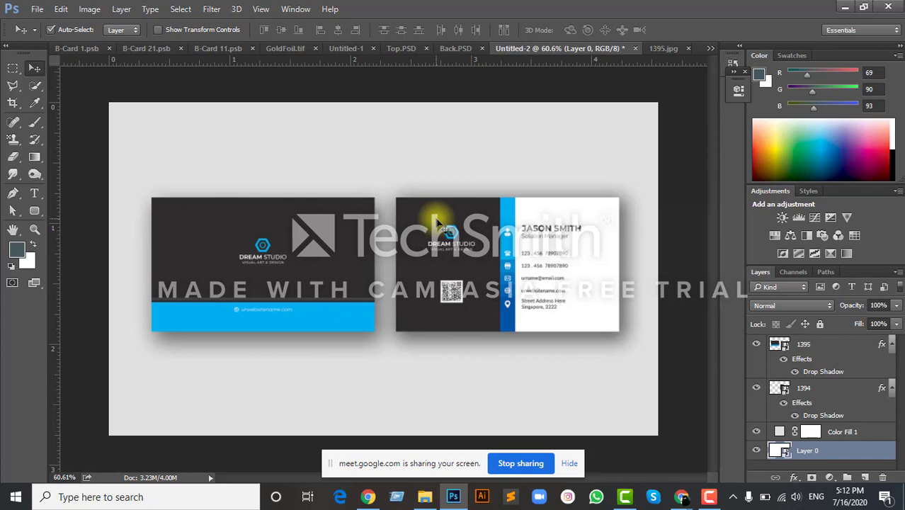
# Show the Business card & post card Mockup document, and minimize Photoshop to return to the desktop
pyautogui.click(710, 49)
pyautogui.click(730, 80)
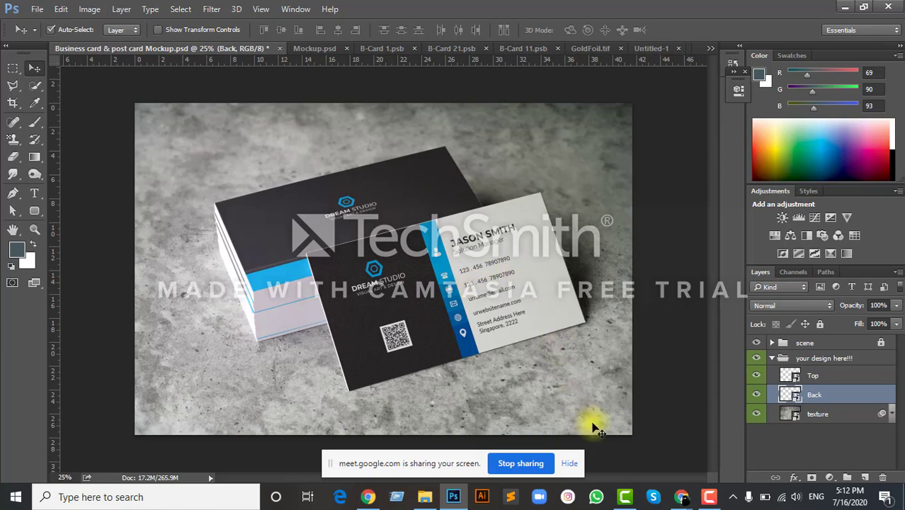
pyautogui.click(841, 7)
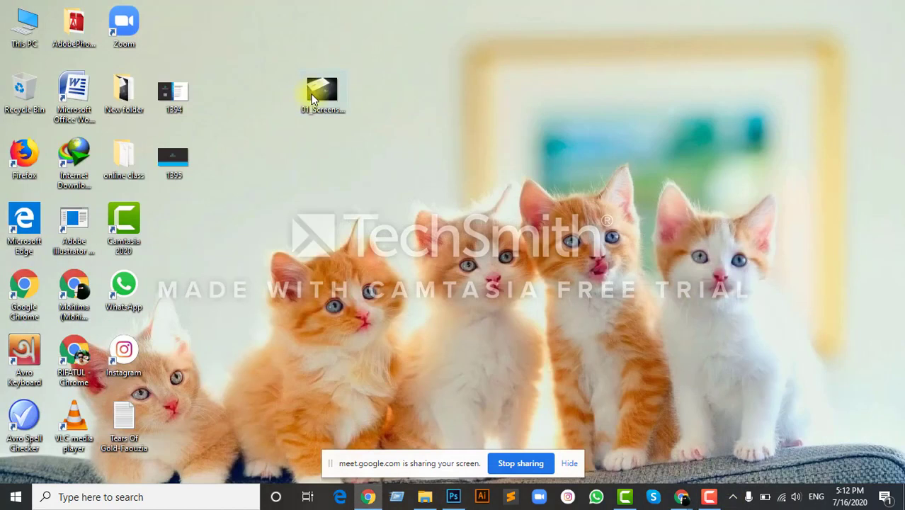
# Close the edited 01_Screenshot.jpg without saving and reopen the original image from the desktop in Photoshop
pyautogui.moveTo(323, 90); pyautogui.dragTo(430, 47)
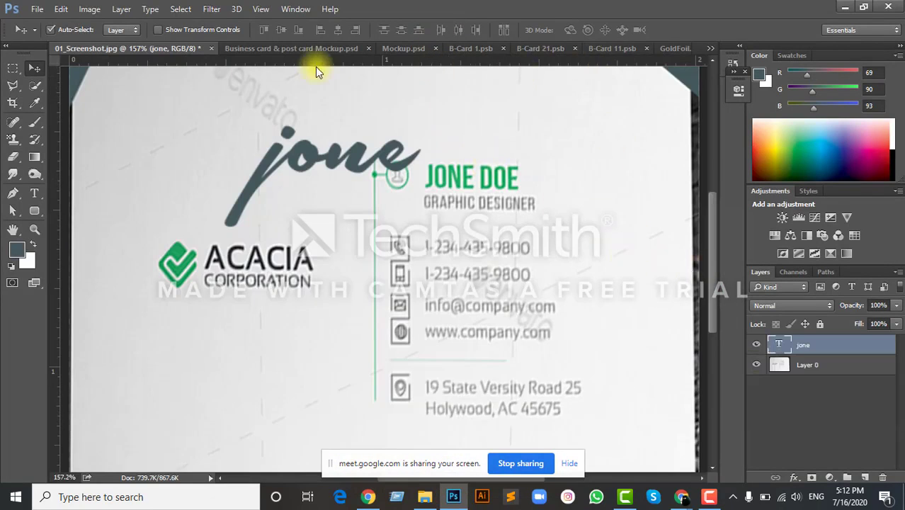
pyautogui.hotkey('ctrl', 'w')
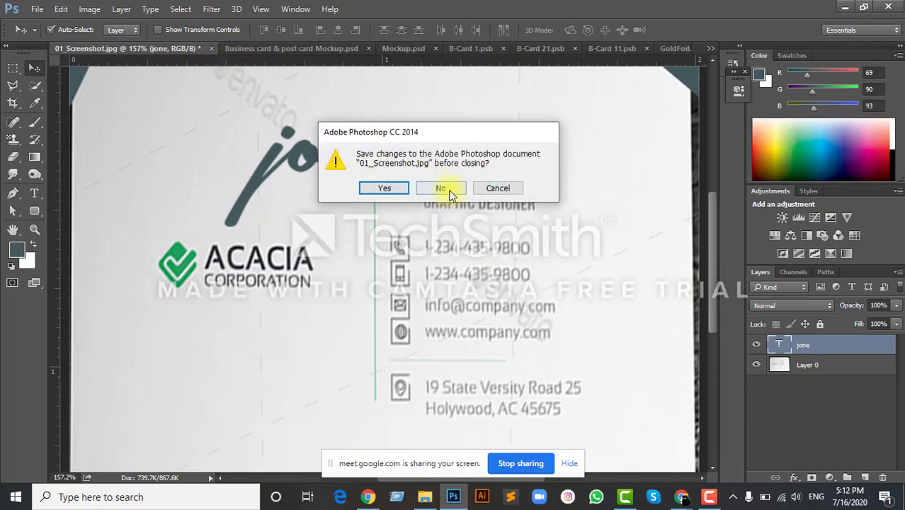
pyautogui.click(443, 188)
pyautogui.click(844, 6)
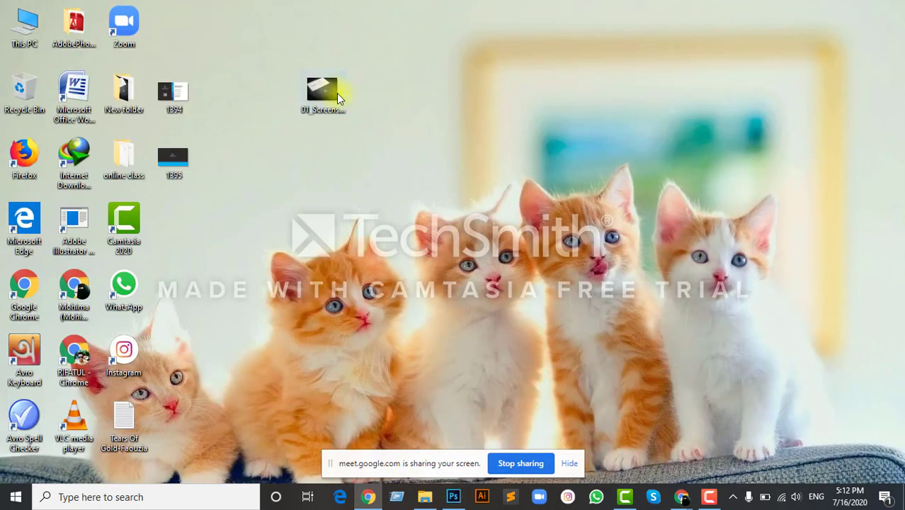
pyautogui.moveTo(333, 110); pyautogui.dragTo(422, 103)
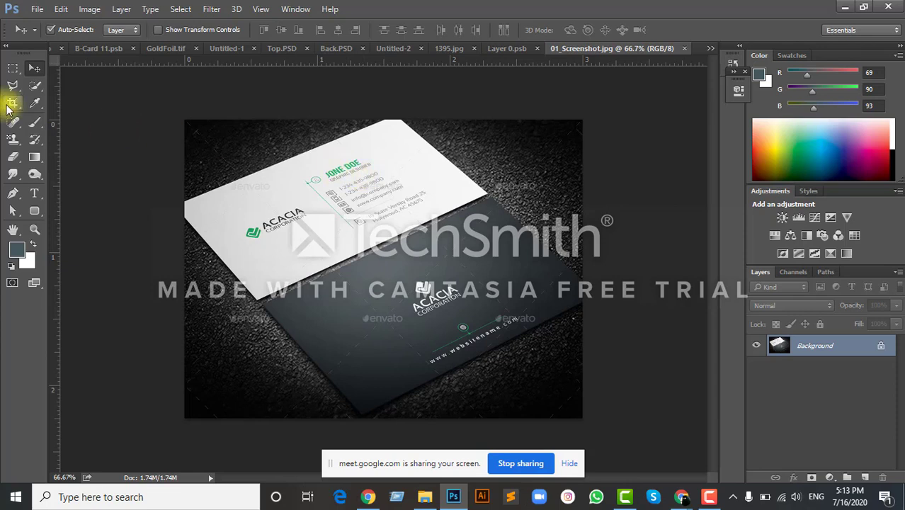
# Draw a Perspective Crop frame across the lower part of the white card in 01_Screenshot.jpg
pyautogui.moveTo(8, 106); pyautogui.dragTo(73, 116)
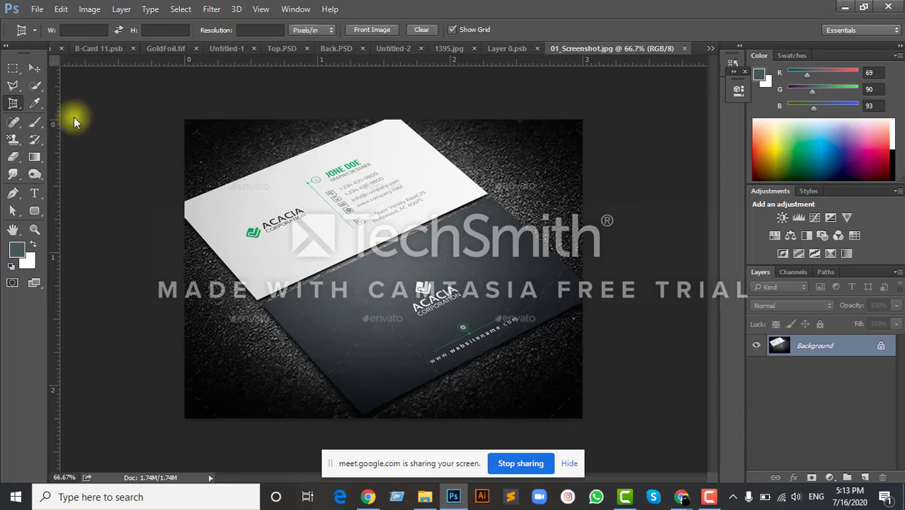
pyautogui.moveTo(194, 195); pyautogui.dragTo(465, 278)
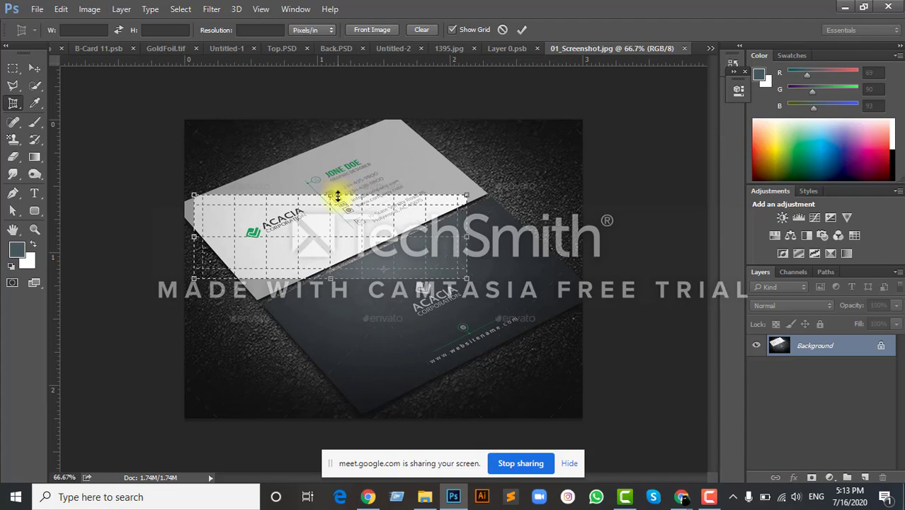
pyautogui.scroll(2, 200, 184)
pyautogui.scroll(3, 200, 184)
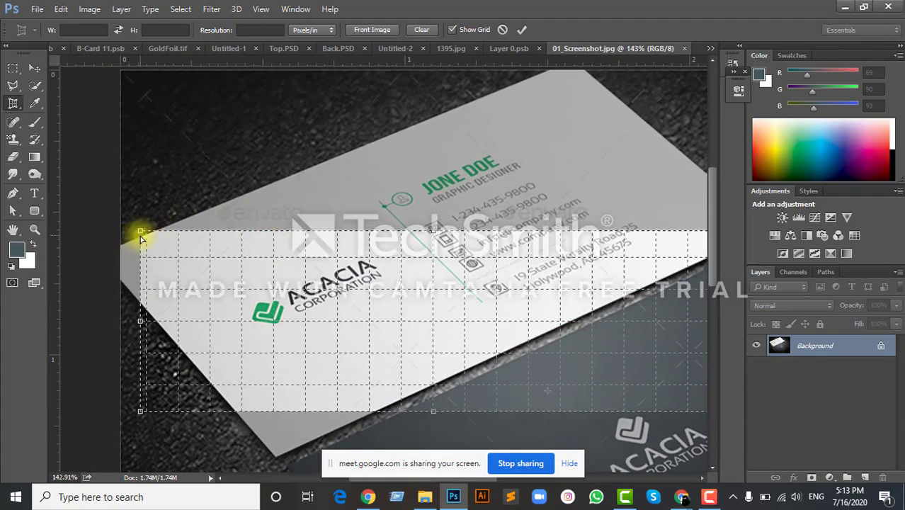
# Fit the four corners of the perspective crop frame to the white card, extending past the image edge where the card is cut off
pyautogui.moveTo(137, 233); pyautogui.dragTo(111, 239)
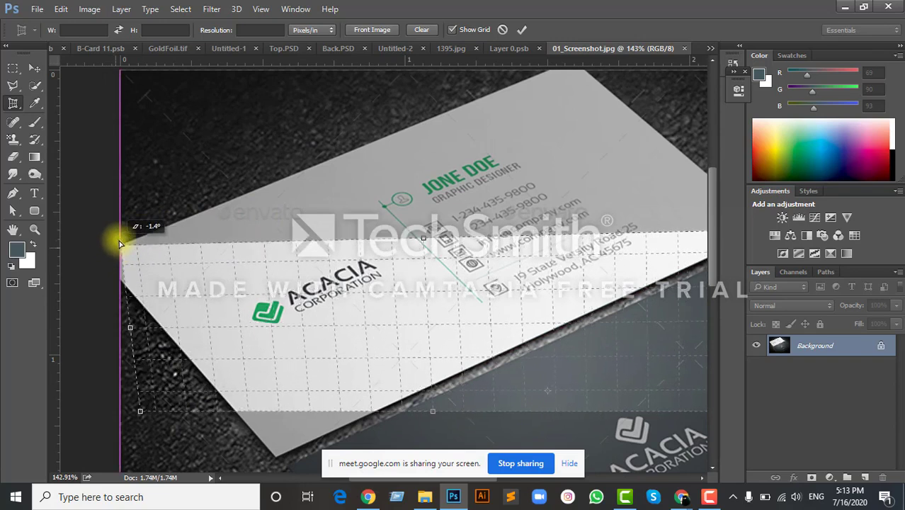
pyautogui.scroll(-1, 384, 222)
pyautogui.moveTo(667, 234); pyautogui.dragTo(545, 88)
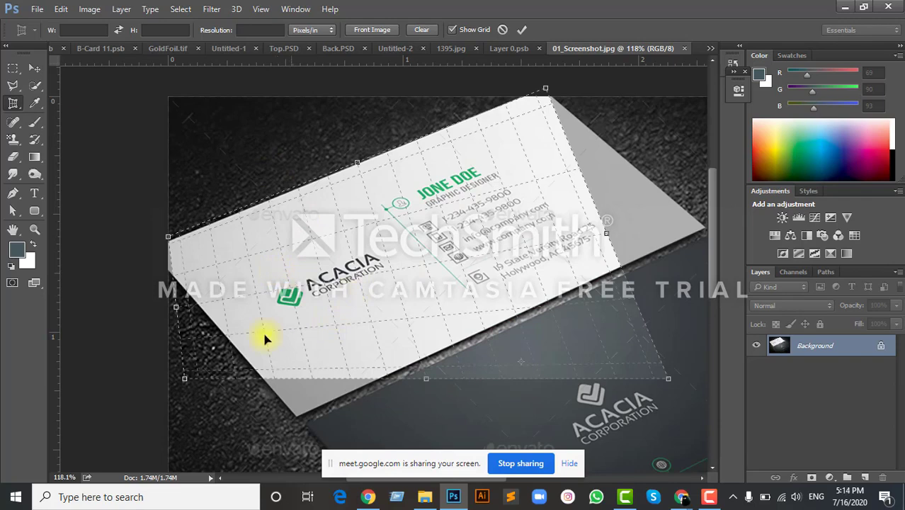
pyautogui.moveTo(184, 378); pyautogui.dragTo(297, 418)
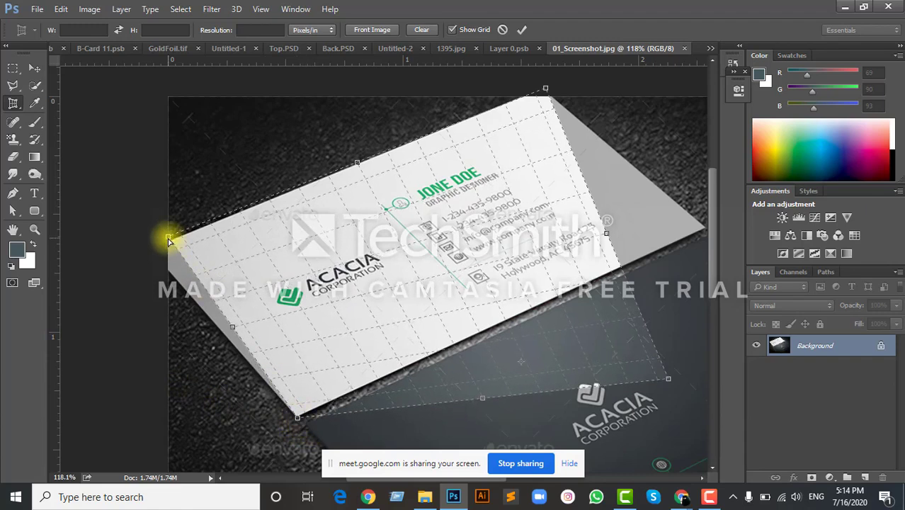
pyautogui.moveTo(168, 239); pyautogui.dragTo(150, 250)
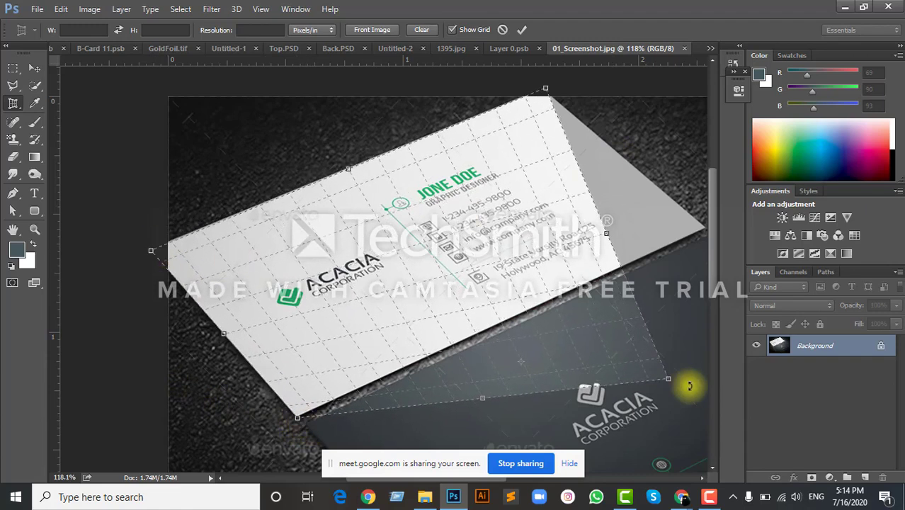
pyautogui.moveTo(667, 379); pyautogui.dragTo(700, 229)
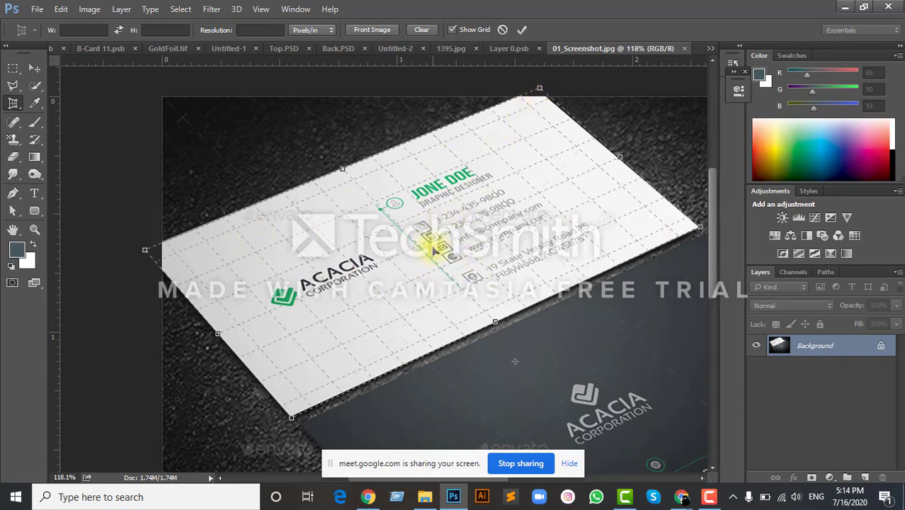
pyautogui.scroll(-2, 414, 267)
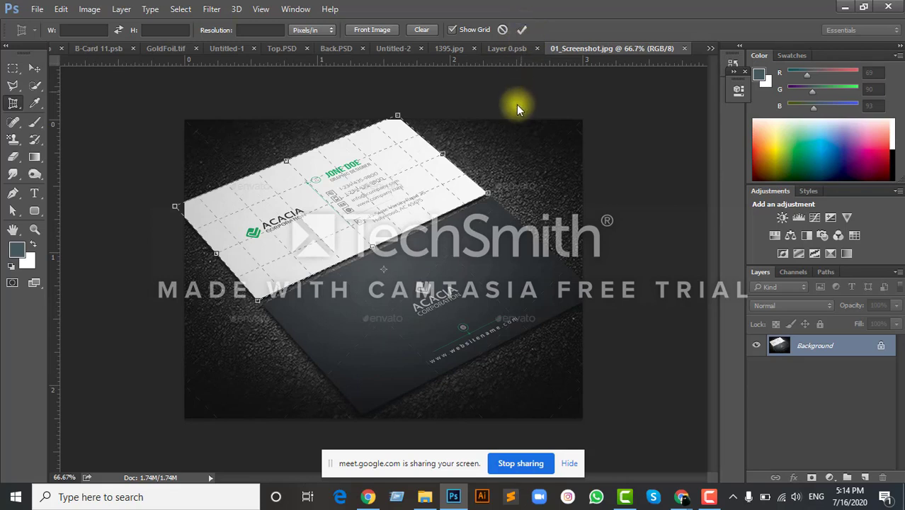
# Apply the perspective crop to straighten the white card
pyautogui.hotkey('alt', 'space')
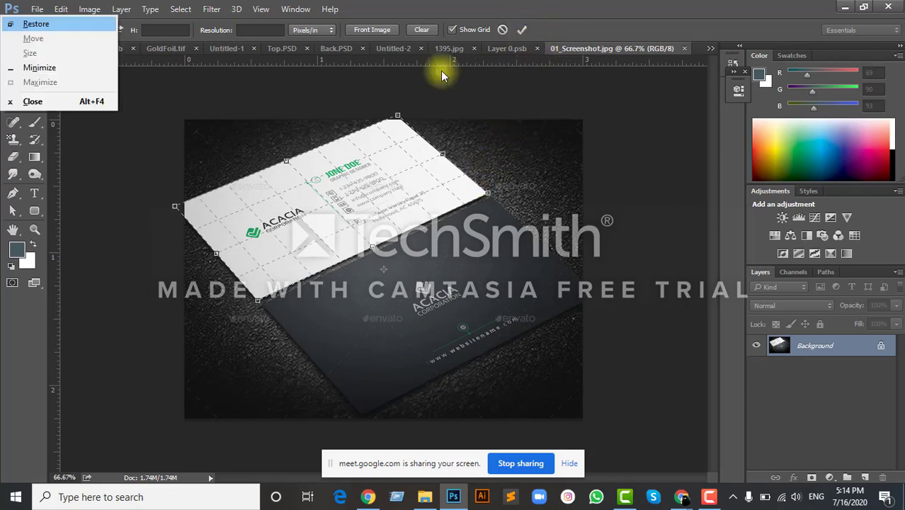
pyautogui.click(522, 29)
pyautogui.click(521, 29)
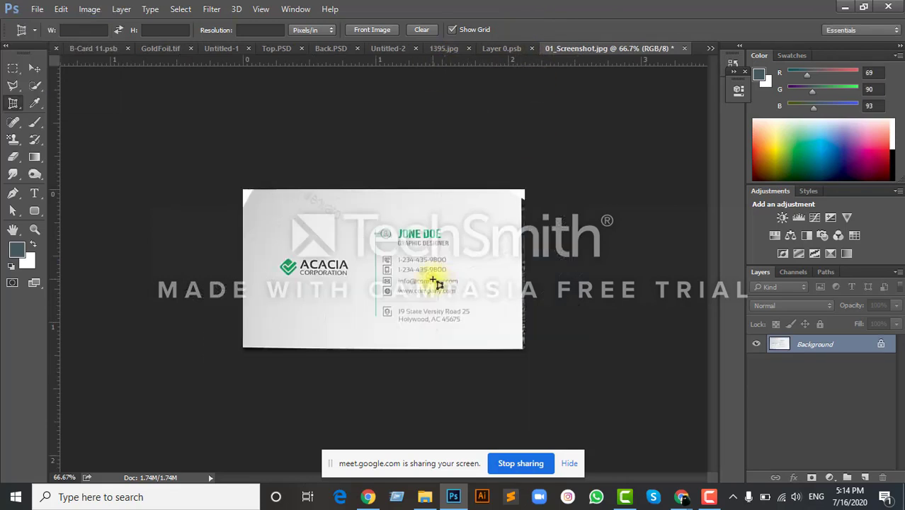
pyautogui.scroll(3, 353, 293)
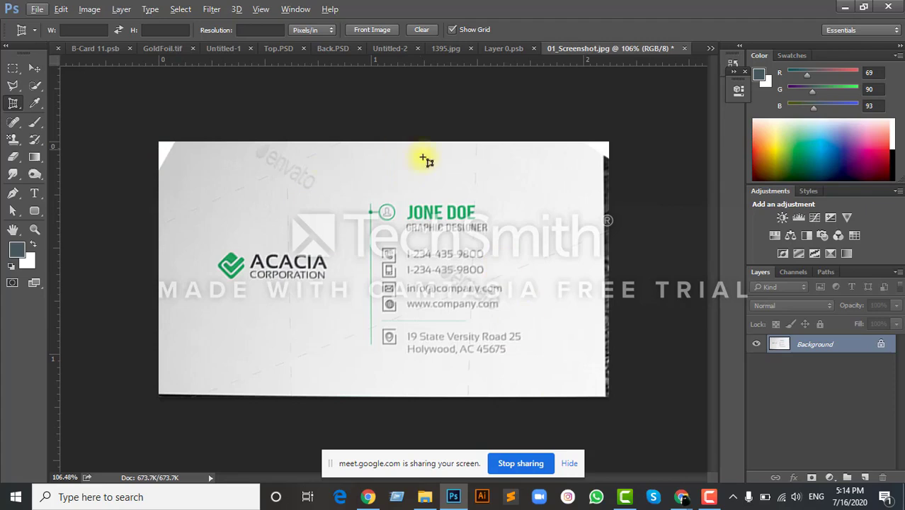
# Switch to the 1394.psd document and hide its Back Card group
pyautogui.click(710, 48)
pyautogui.click(752, 53)
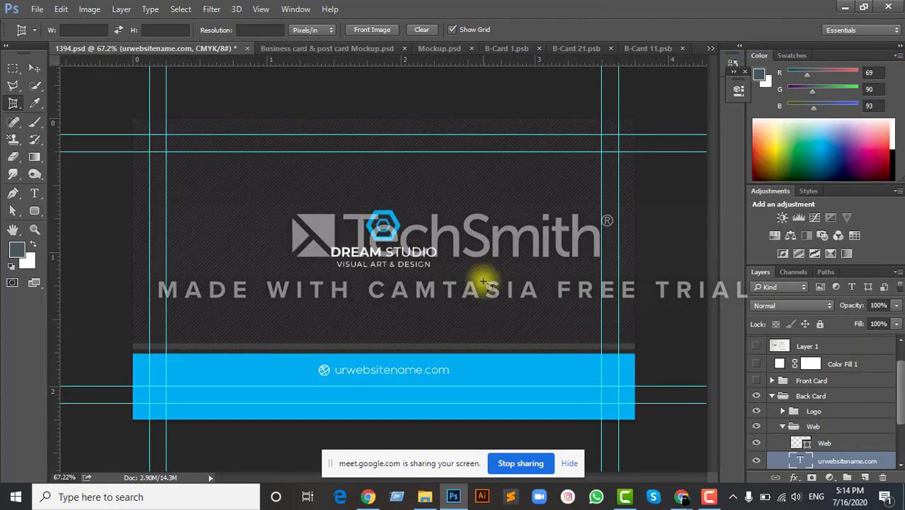
pyautogui.click(756, 395)
pyautogui.scroll(-3, 787, 417)
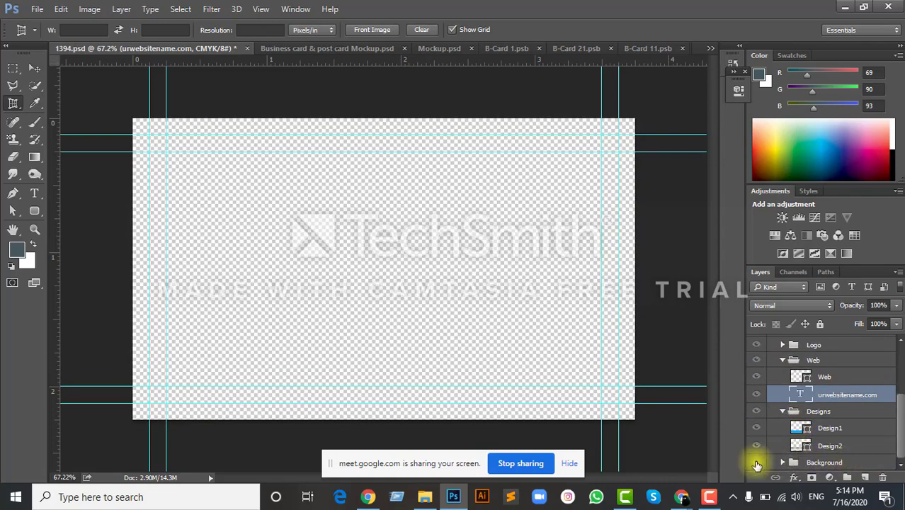
# Add a white solid color fill layer above the urwebsitename.com text layer
pyautogui.click(829, 477)
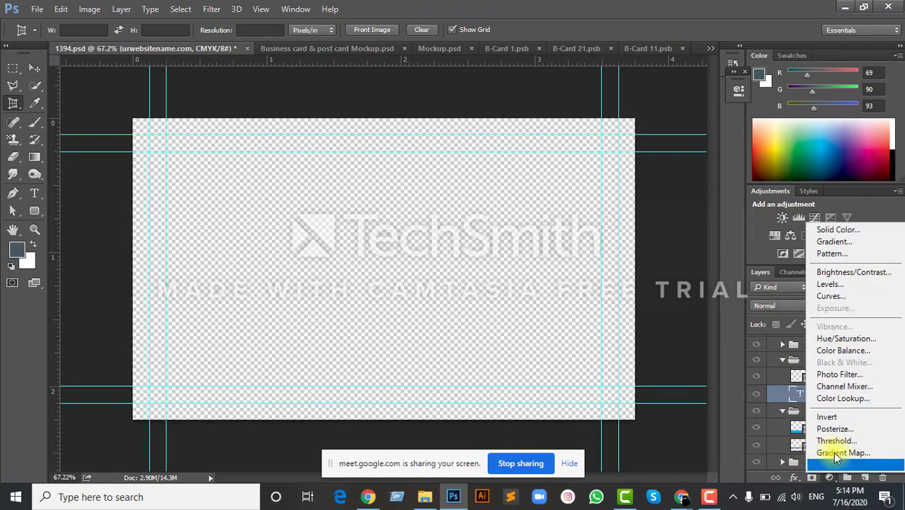
pyautogui.click(835, 230)
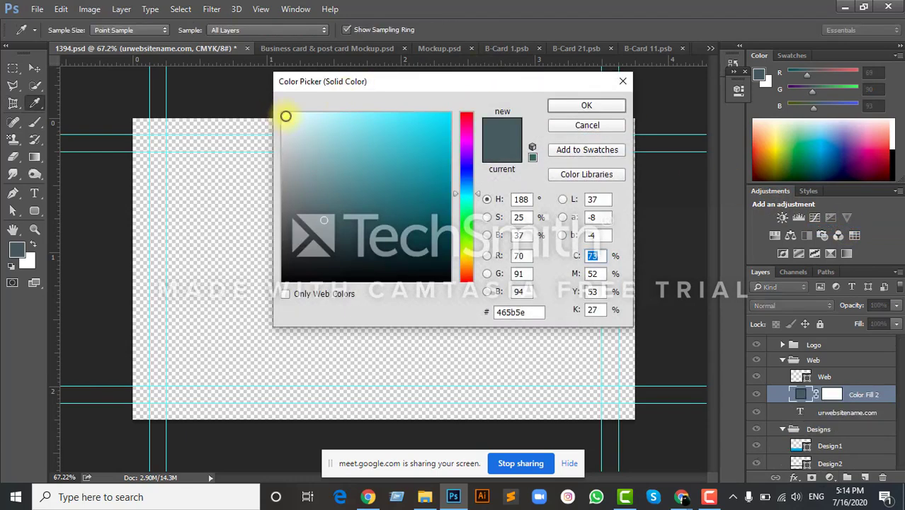
pyautogui.click(284, 115)
pyautogui.click(590, 108)
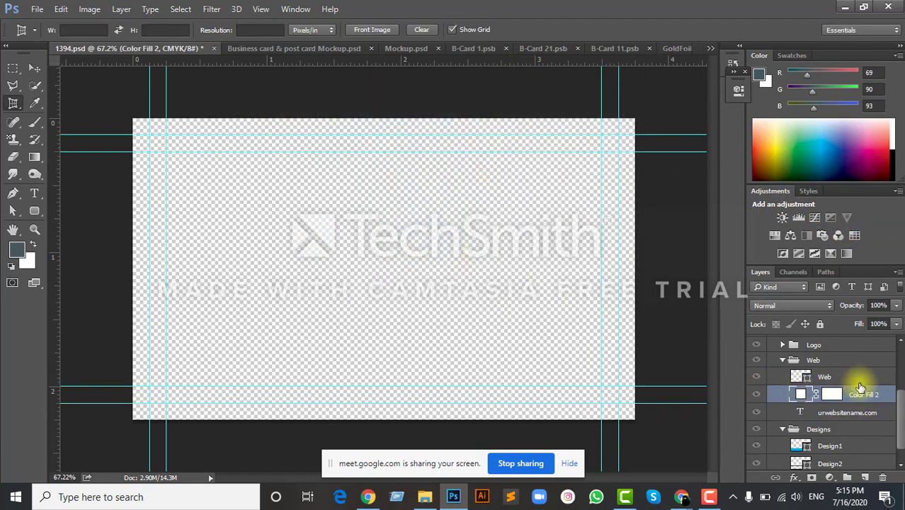
# Move the Color Fill 2 layer directly below the Logo group and make the Color Fill 1 layer visible
pyautogui.moveTo(862, 395); pyautogui.dragTo(846, 364)
pyautogui.scroll(3, 848, 396)
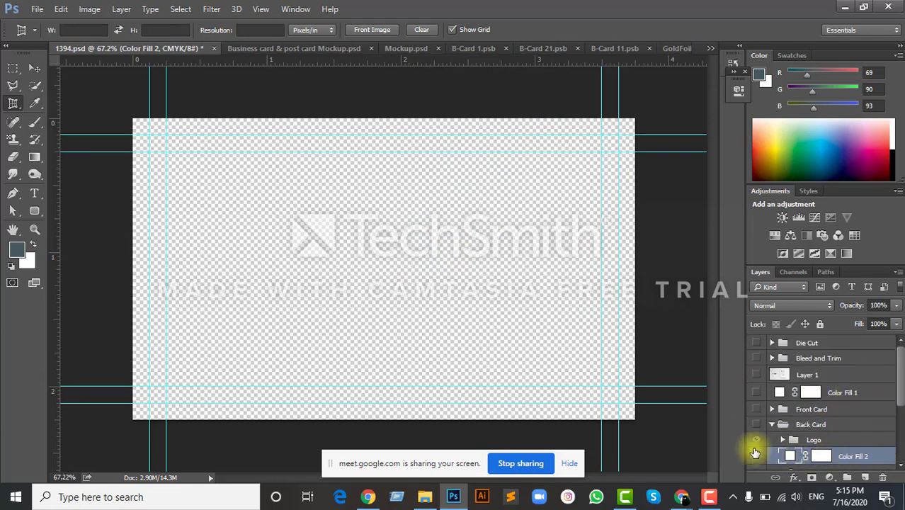
pyautogui.click(756, 393)
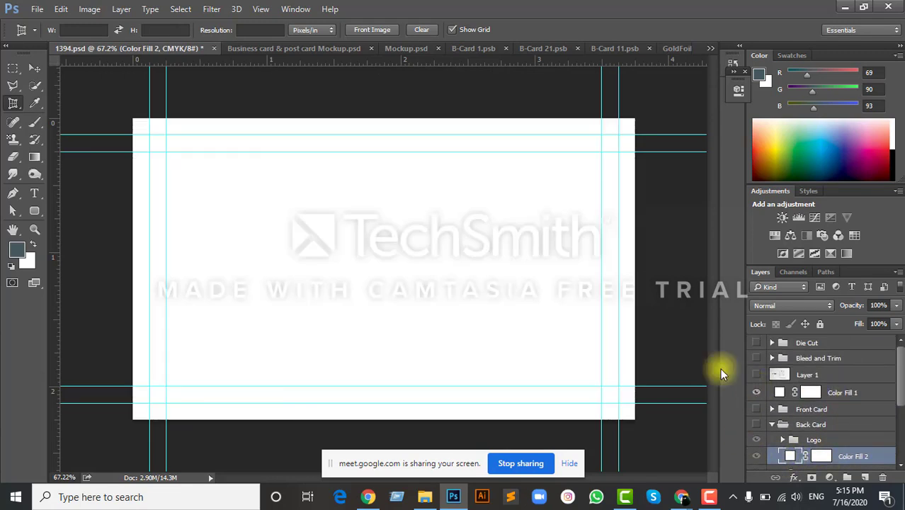
pyautogui.click(33, 68)
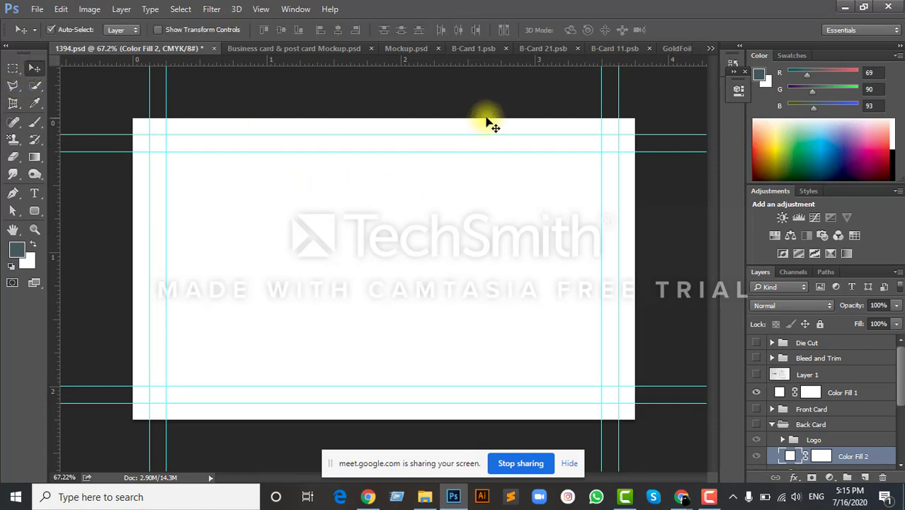
# Return to 01_Screenshot.jpg, point out the Perspective Crop tool and unlock the Background layer with the Move tool active
pyautogui.click(711, 48)
pyautogui.click(767, 243)
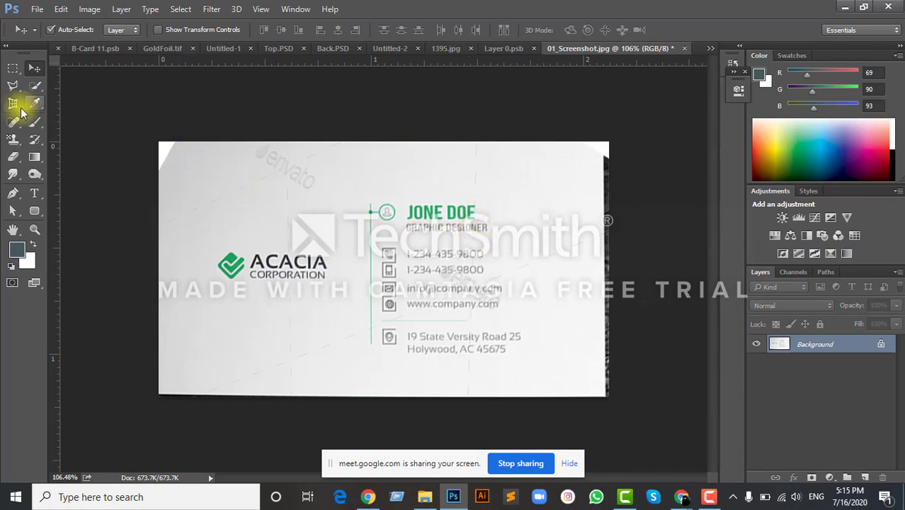
pyautogui.moveTo(13, 103); pyautogui.dragTo(78, 119)
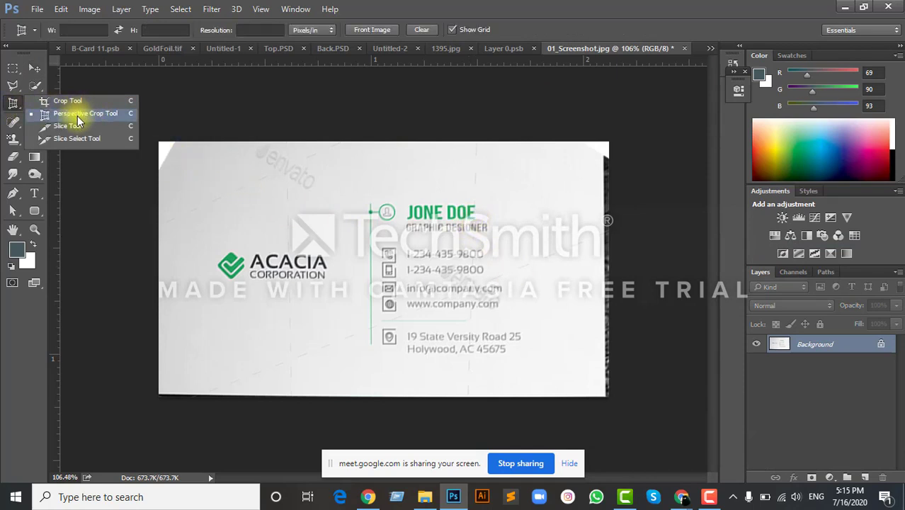
pyautogui.click(34, 68)
pyautogui.click(879, 344)
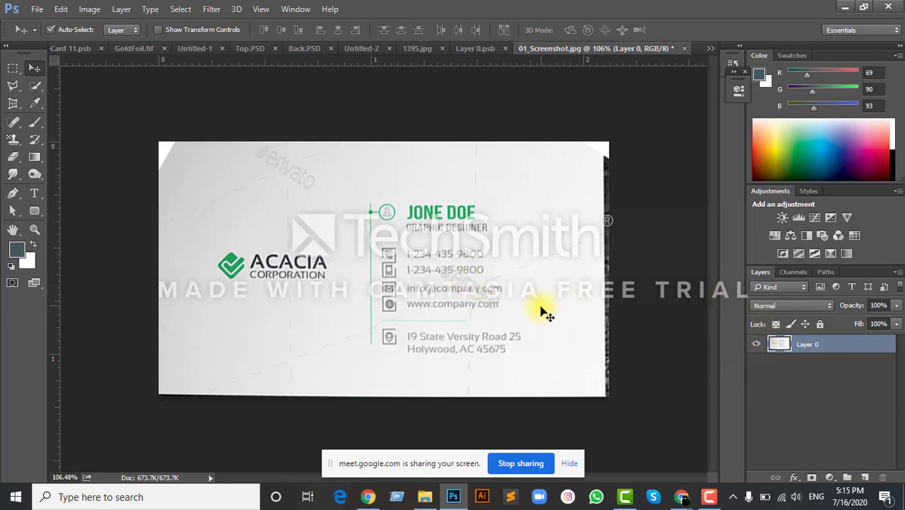
# Copy the straightened card from Layer 0 of 01_Screenshot.jpg and paste it into 1394.psd as a new layer
pyautogui.keyDown('ctrl'); pyautogui.click(781, 347); pyautogui.keyUp('ctrl')
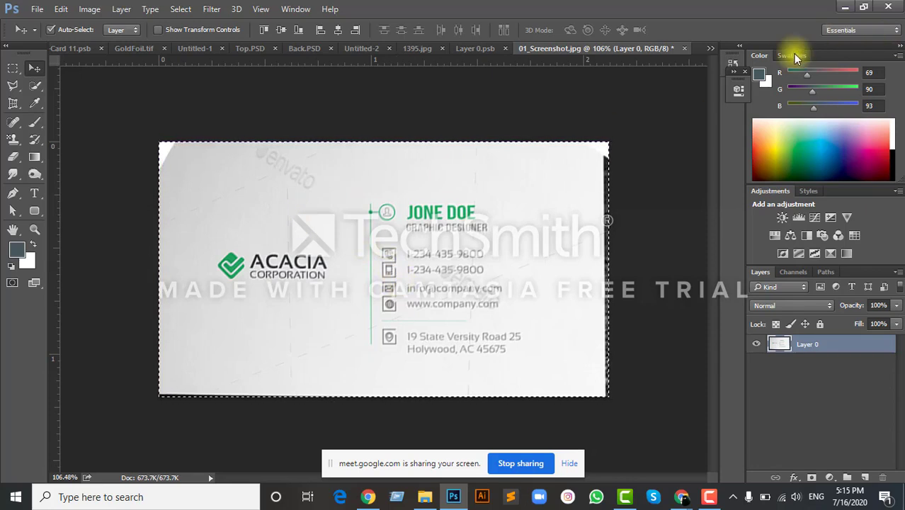
pyautogui.click(710, 49)
pyautogui.click(751, 53)
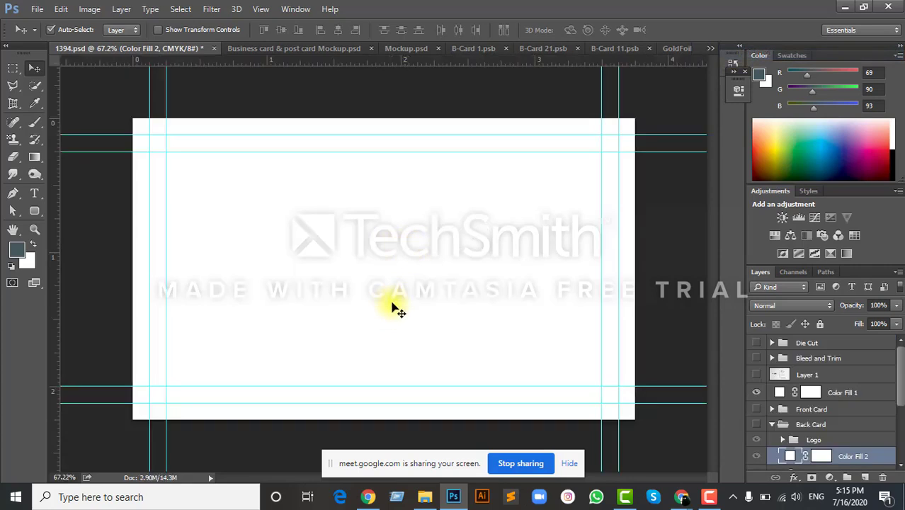
pyautogui.click(393, 307)
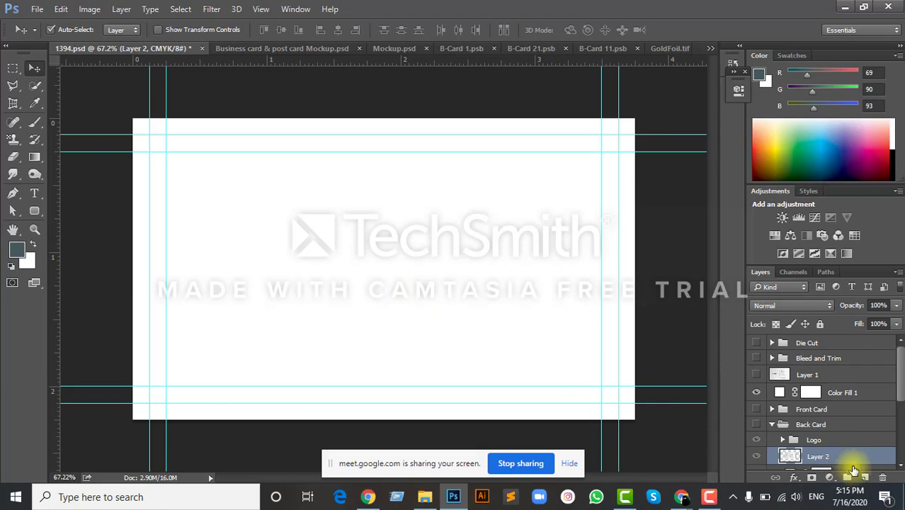
# Move the pasted card layer out of the Back Card group to directly above Color Fill 1 and toggle its visibility off and on
pyautogui.moveTo(842, 459); pyautogui.dragTo(821, 386)
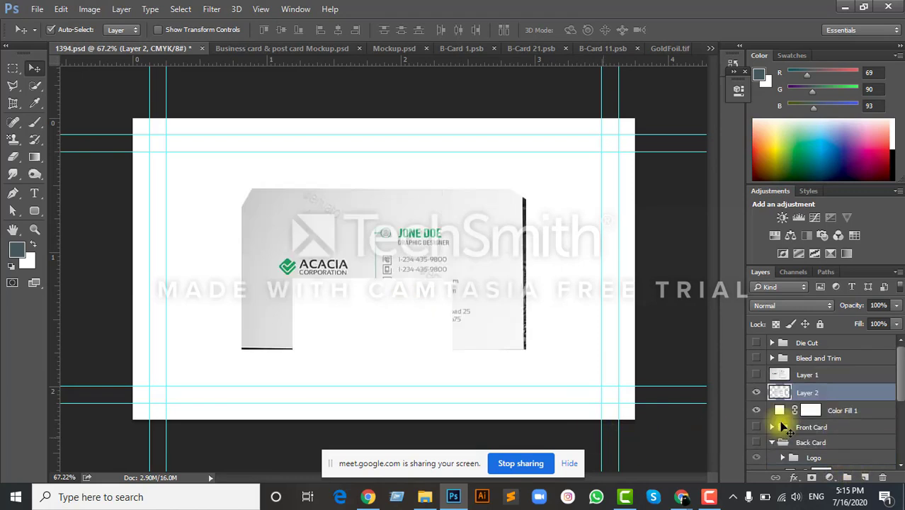
pyautogui.click(756, 393)
pyautogui.click(756, 394)
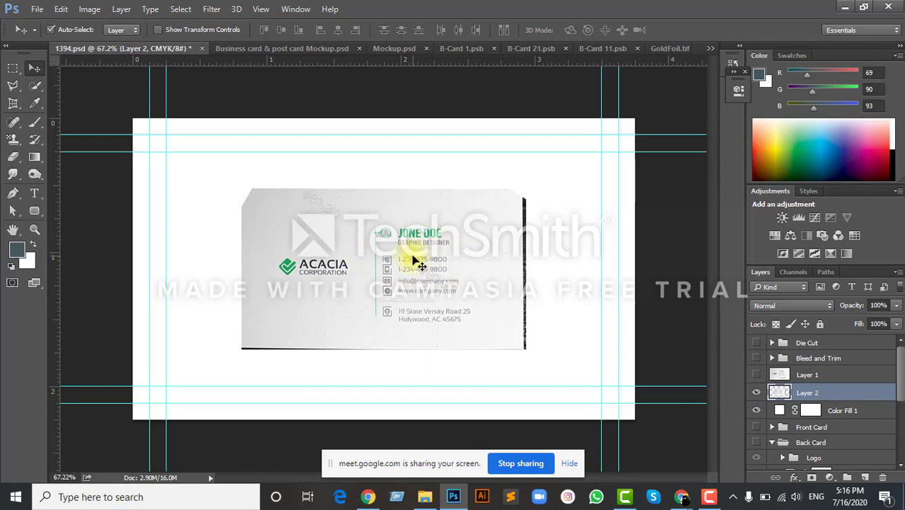
# Delete the extra copy of the card on Layer 3, above Layer 2
pyautogui.hotkey('ctrl', 't')
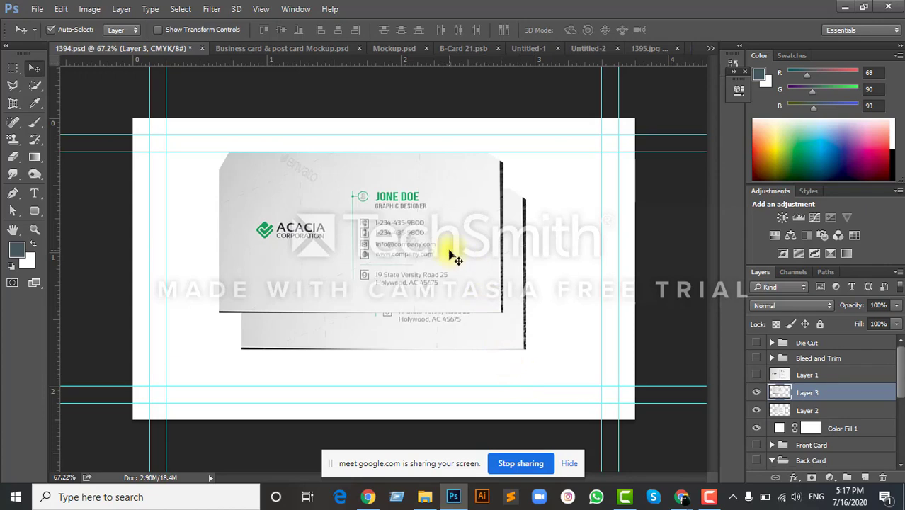
pyautogui.press('Delete')
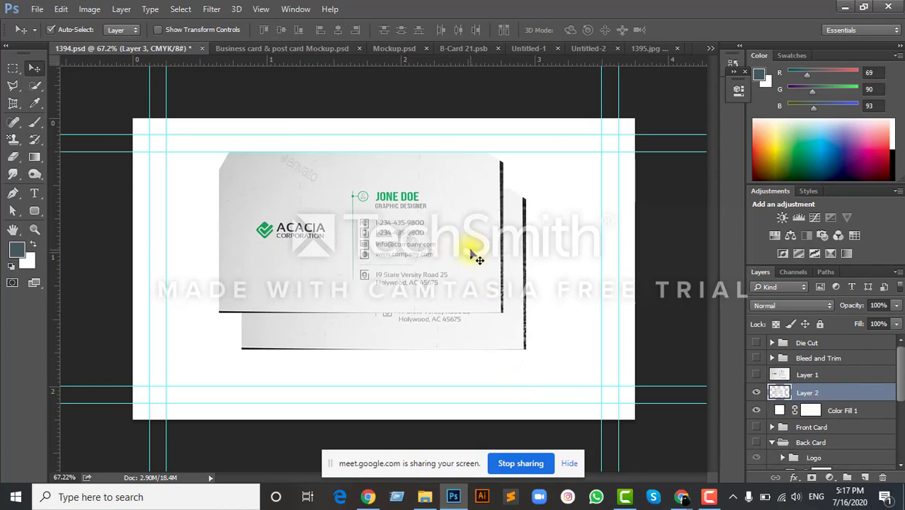
# Try to move the card layer from 01_Screenshot.jpg into another open document by dragging it across, and return to 1394.psd
pyautogui.click(711, 49)
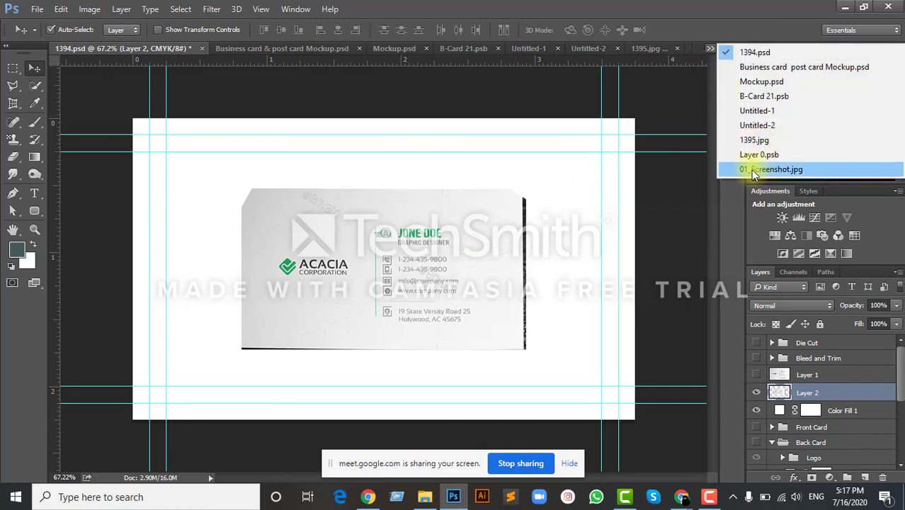
pyautogui.click(770, 170)
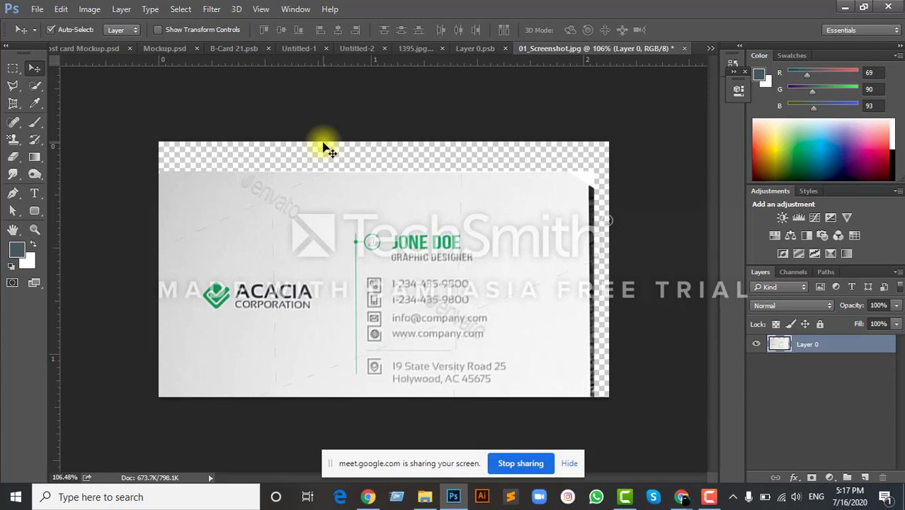
pyautogui.moveTo(396, 271); pyautogui.dragTo(409, 244)
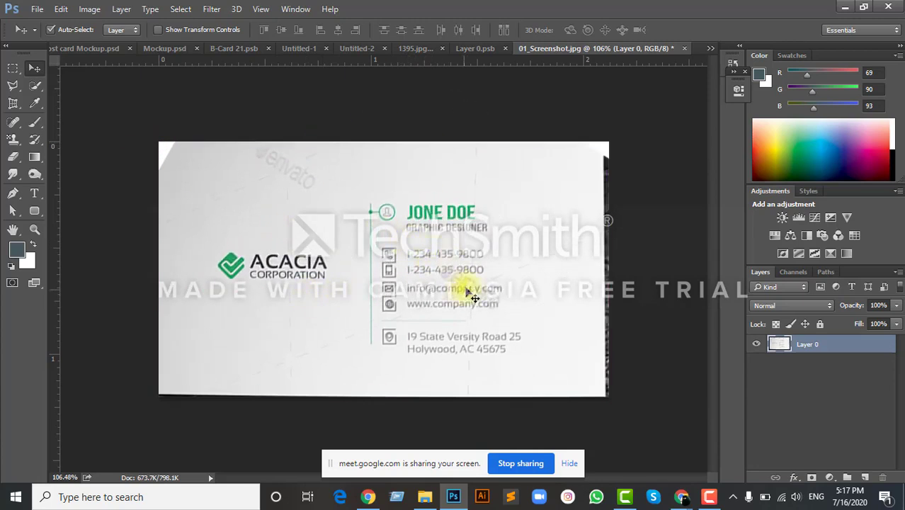
pyautogui.moveTo(468, 293); pyautogui.dragTo(447, 298)
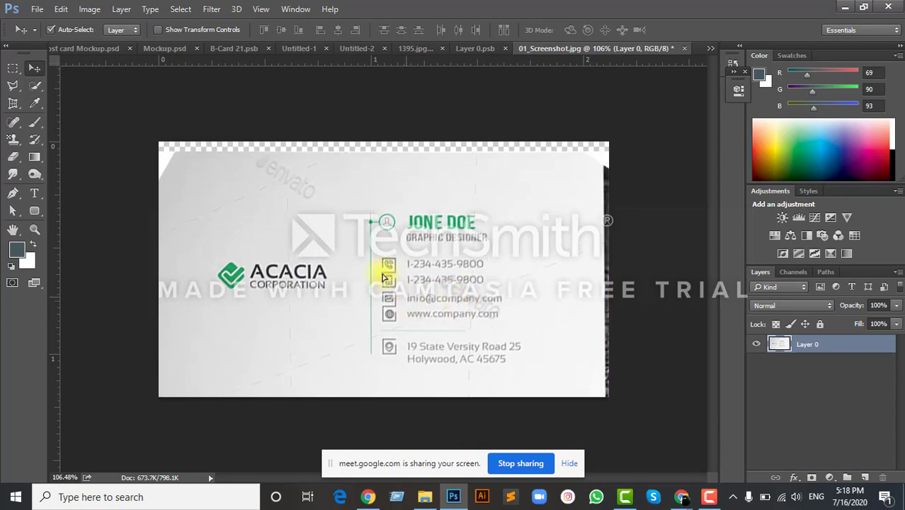
pyautogui.moveTo(383, 277); pyautogui.dragTo(349, 244)
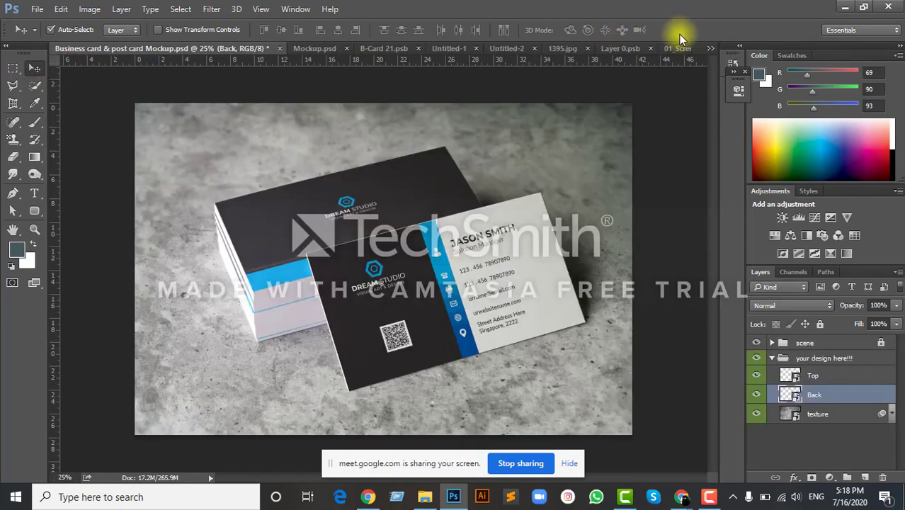
pyautogui.click(710, 48)
pyautogui.click(733, 55)
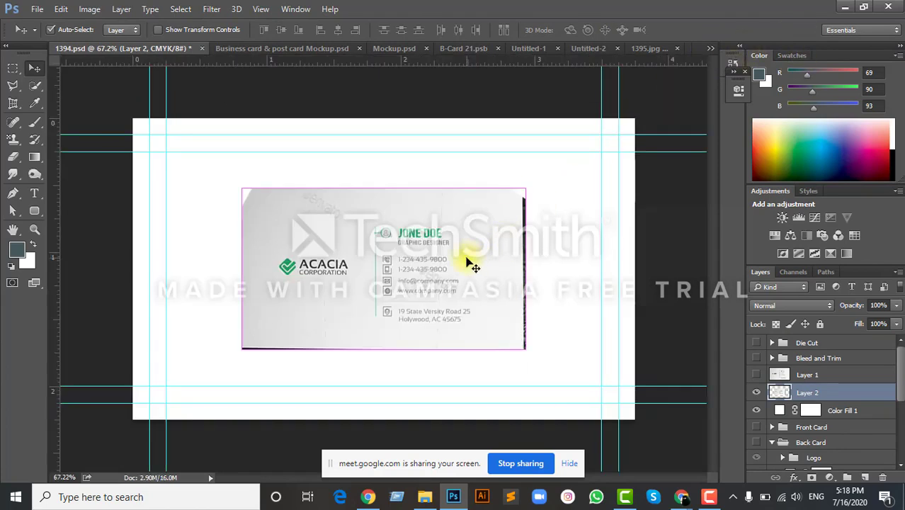
# Scale the card on Layer 2 to about 197% around its centre so it covers the whole canvas
pyautogui.hotkey('ctrl', 't')
pyautogui.moveTo(591, 383); pyautogui.dragTo(646, 433)
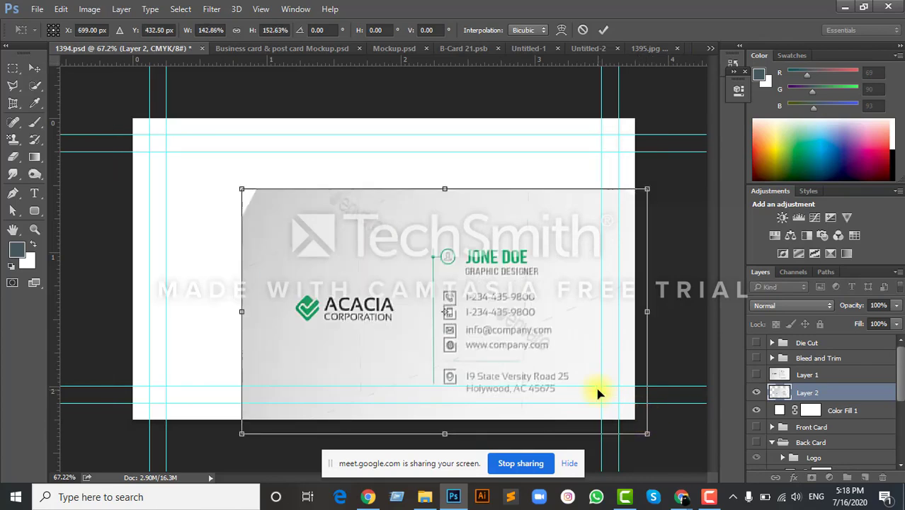
pyautogui.hotkey('ctrl', 'z')
pyautogui.moveTo(525, 350); pyautogui.dragTo(664, 426)
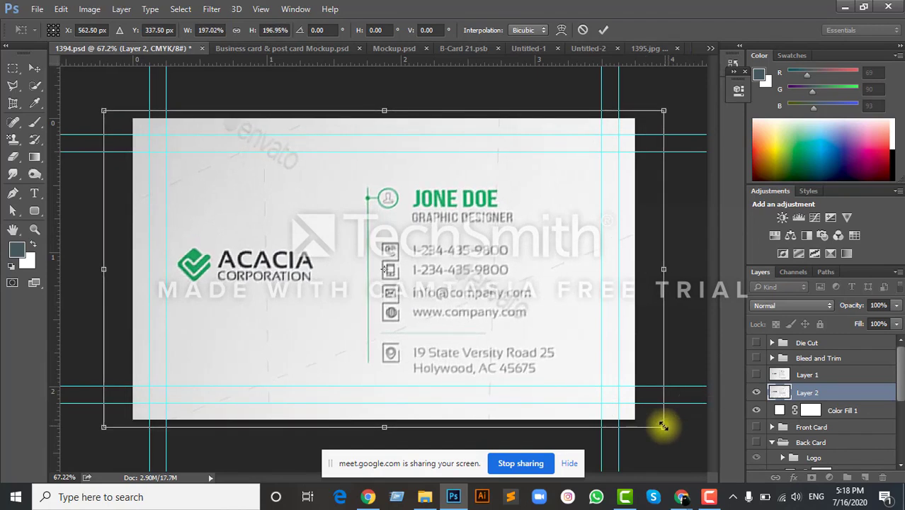
pyautogui.press('Return')
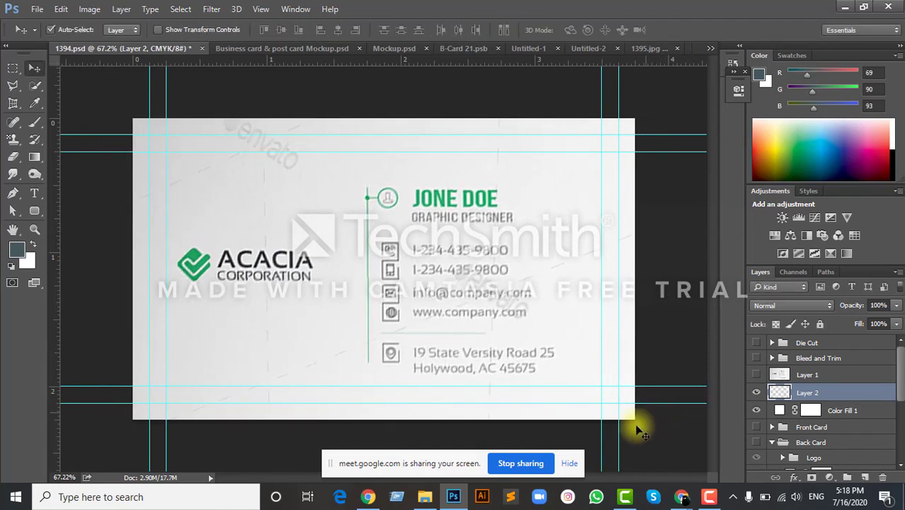
pyautogui.moveTo(698, 494)
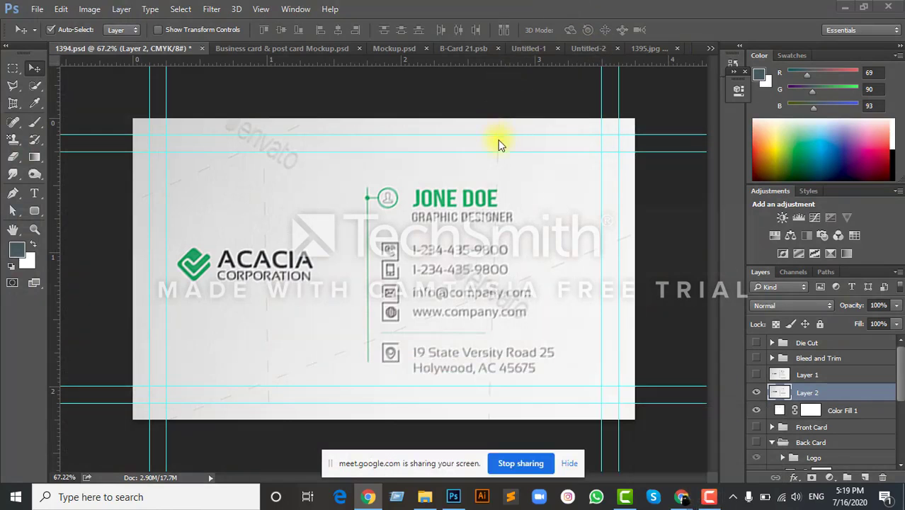
pyautogui.click(13, 106)
pyautogui.click(32, 69)
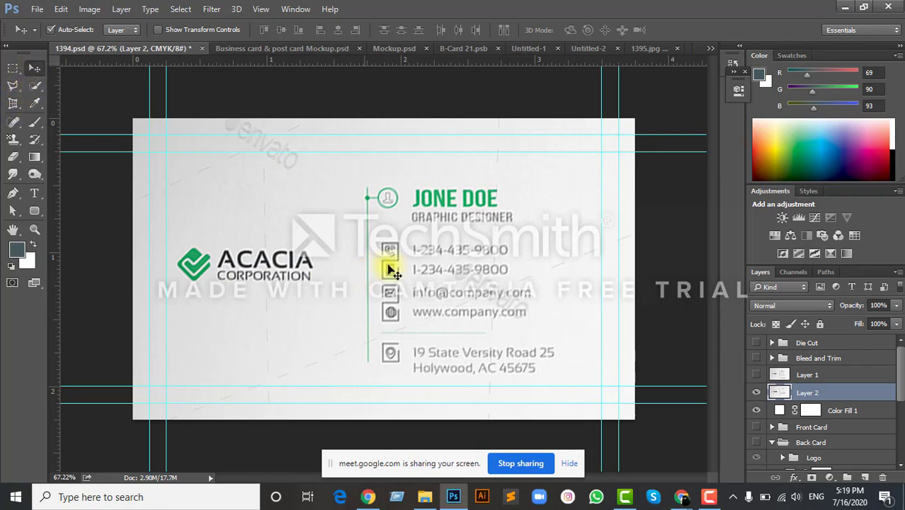
# Minimize Photoshop, switch to the Chrome window with the meeting and open the 1001freefonts.com page
pyautogui.click(843, 7)
pyautogui.moveTo(680, 495)
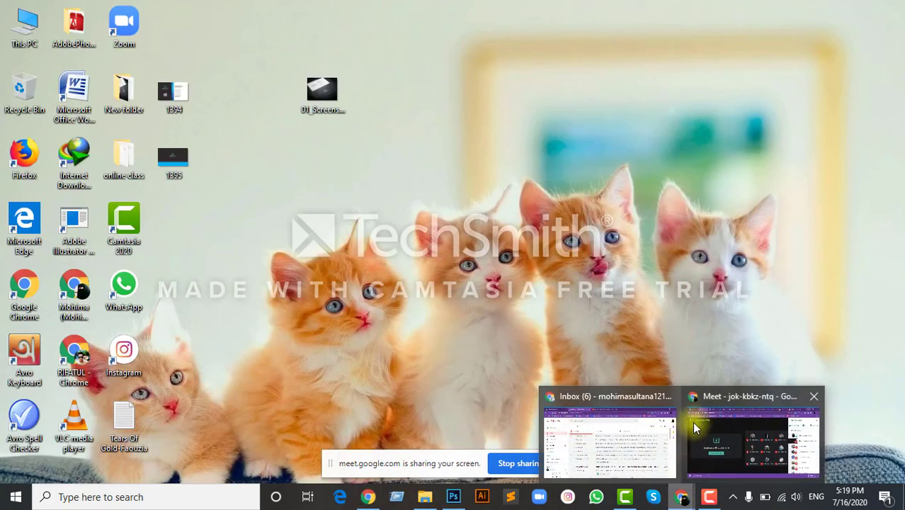
pyautogui.click(724, 394)
pyautogui.click(652, 9)
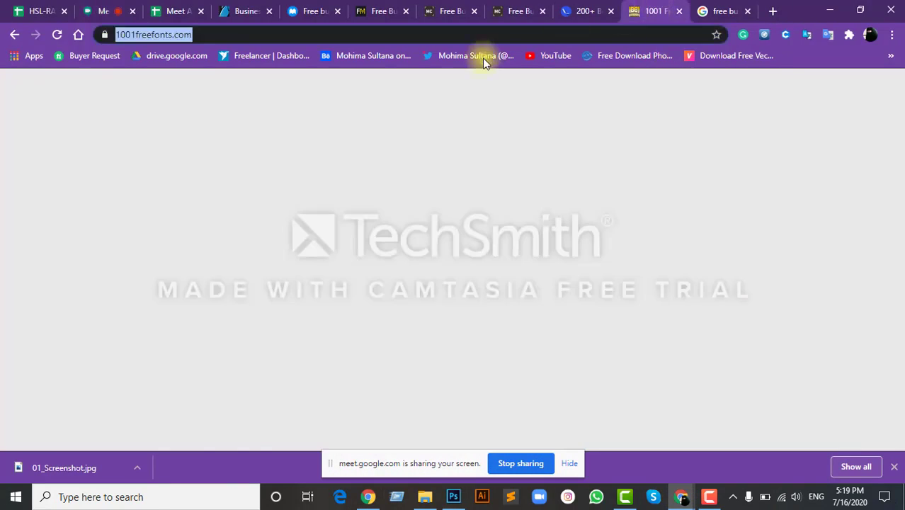
pyautogui.click(225, 35)
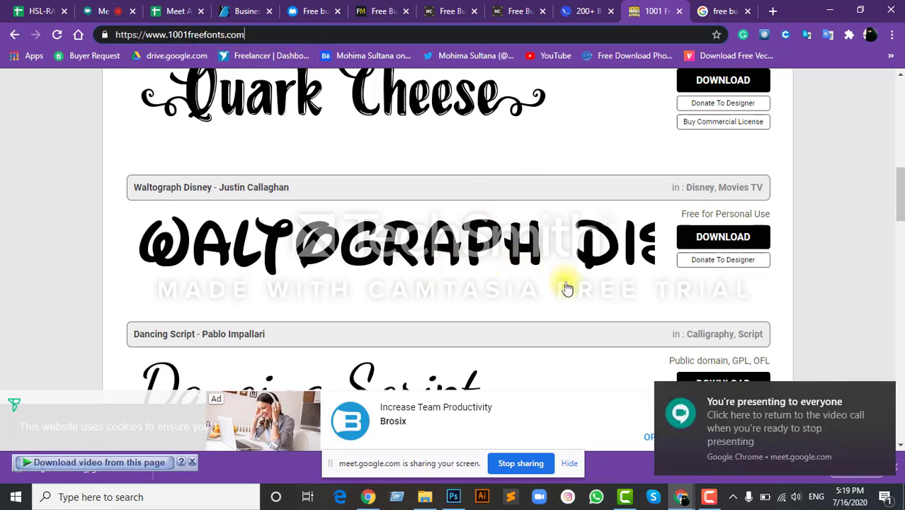
# Download the Quark Cheese font as quark-cheese.zip and open the folder containing the downloaded file
pyautogui.scroll(5, 404, 248)
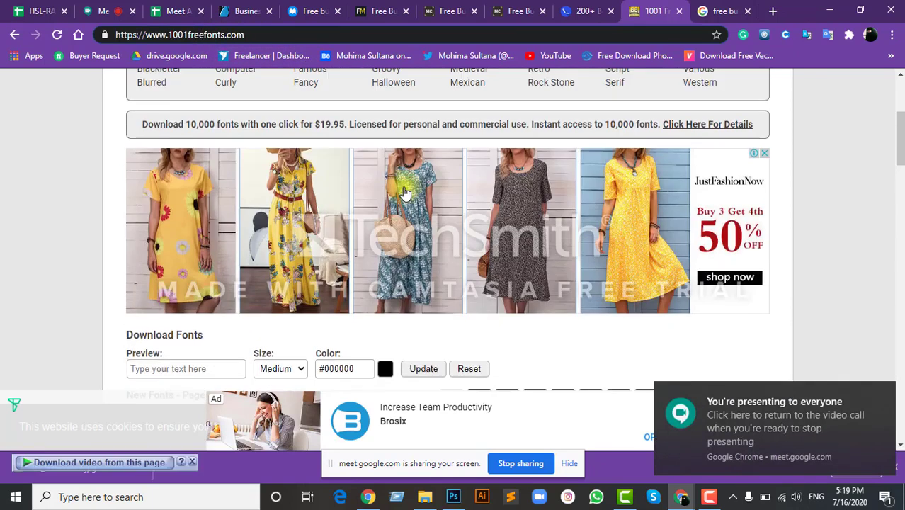
pyautogui.scroll(-1, 412, 206)
pyautogui.scroll(-5, 413, 206)
pyautogui.scroll(3, 288, 152)
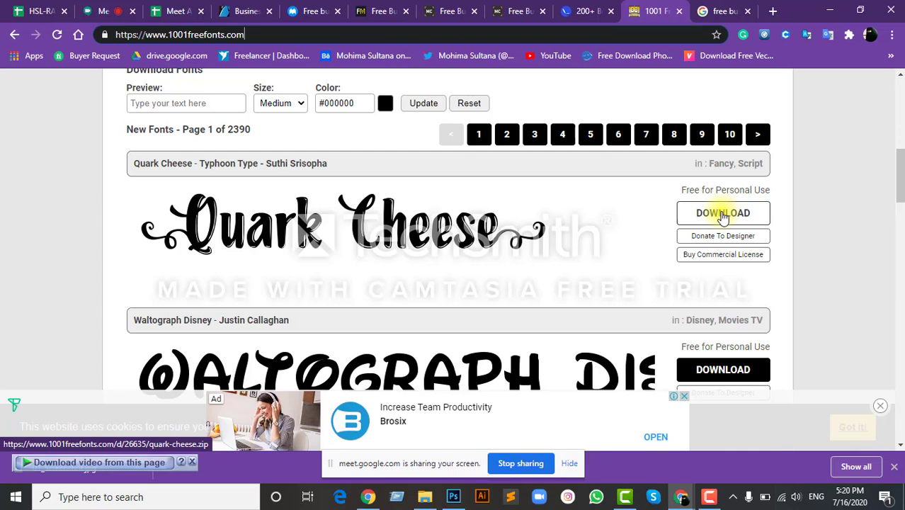
pyautogui.click(722, 216)
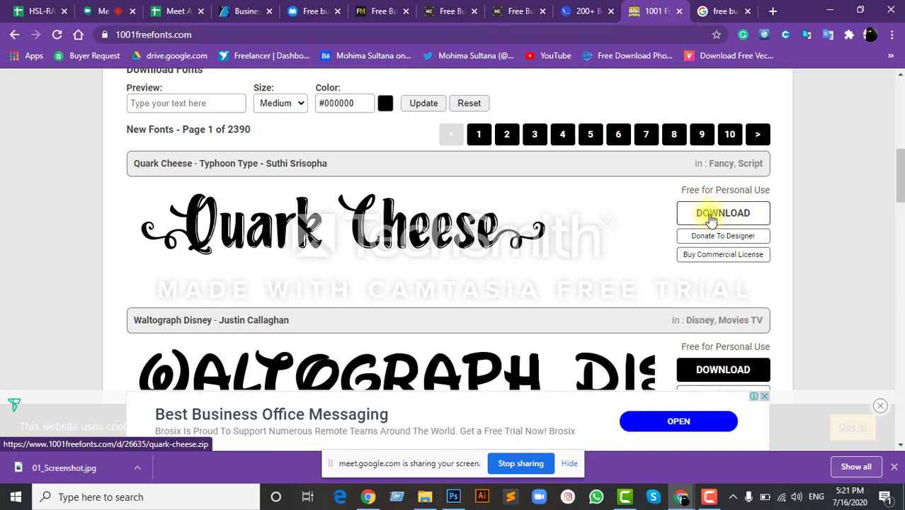
pyautogui.click(711, 216)
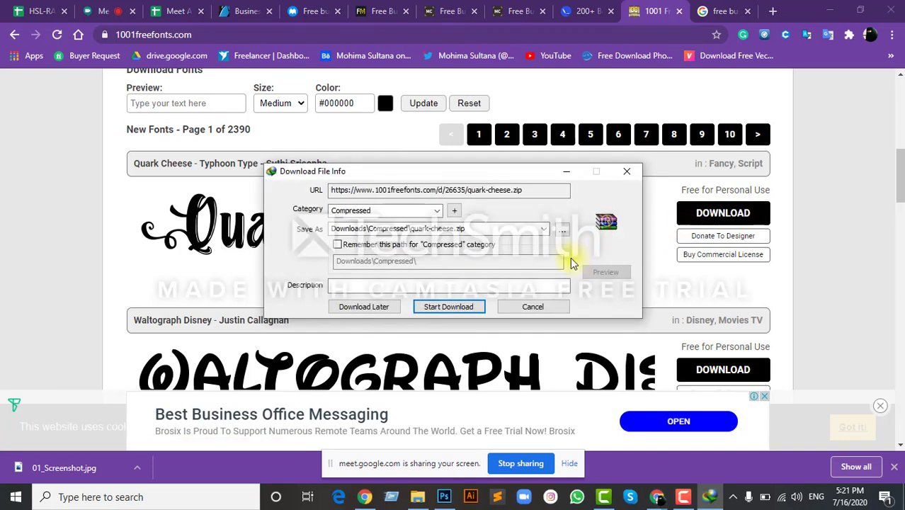
pyautogui.click(463, 310)
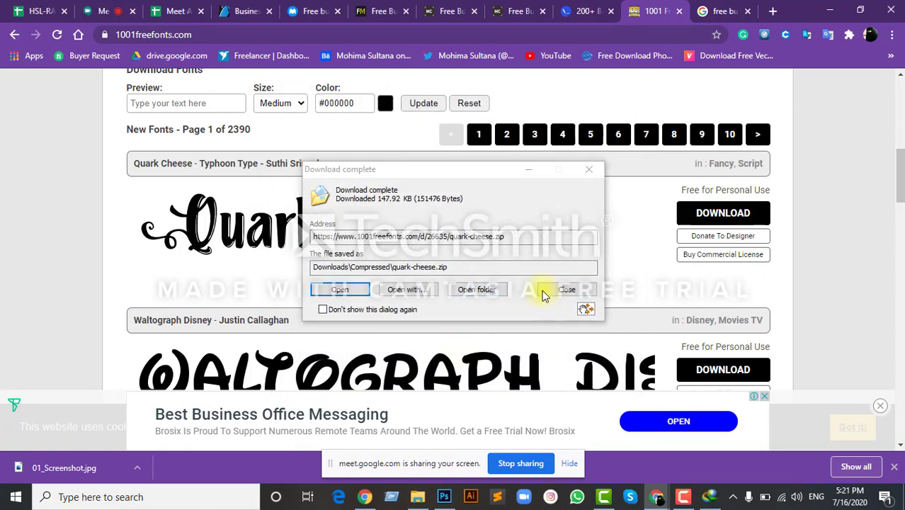
pyautogui.click(484, 293)
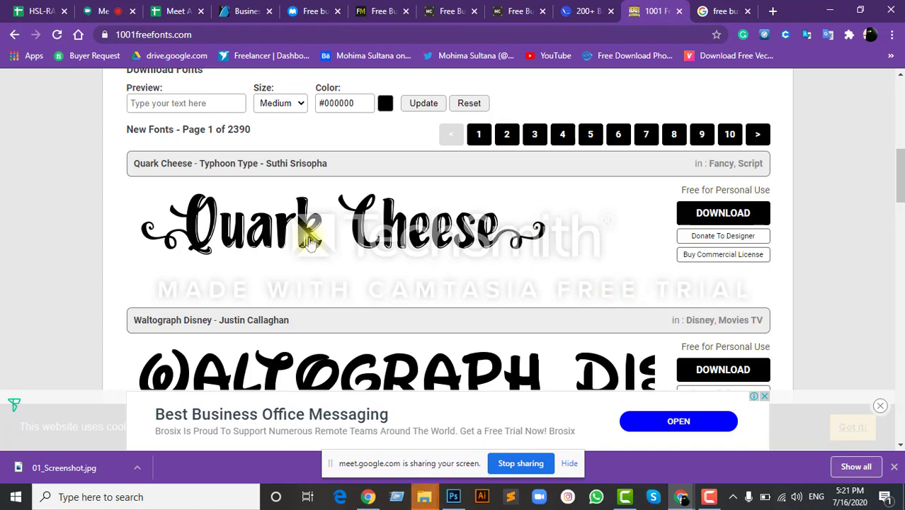
# Check the file options of the downloaded 01_Screenshot.jpg in the browser and dismiss them
pyautogui.scroll(-4, 432, 280)
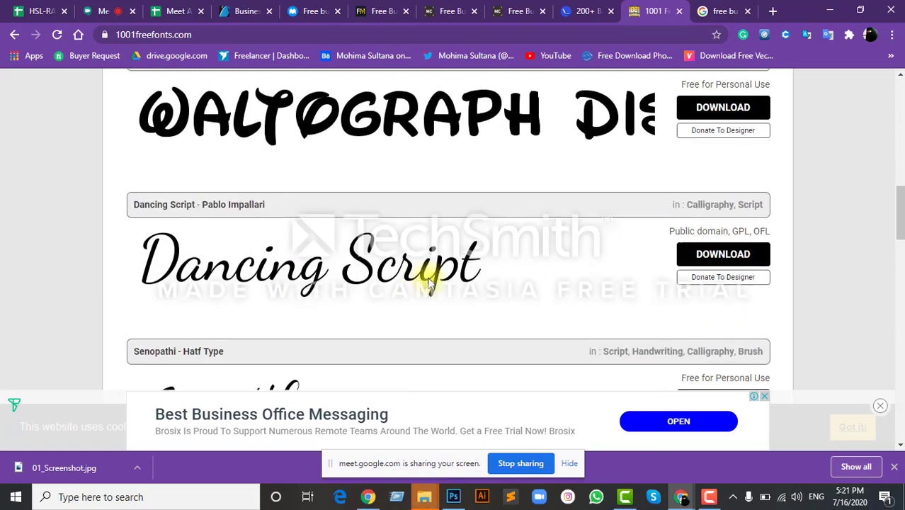
pyautogui.scroll(3, 424, 273)
pyautogui.click(140, 469)
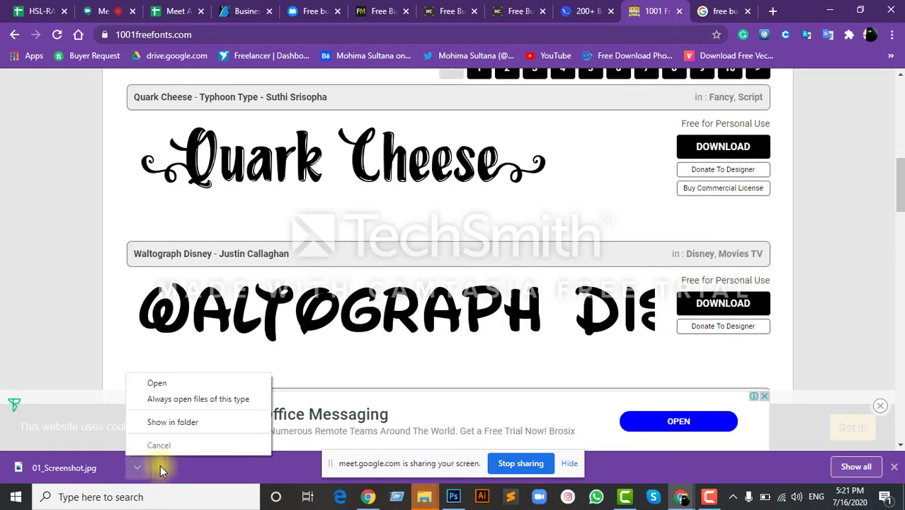
pyautogui.click(823, 214)
# Look through the remaining fonts on the first page, open page 2 of the new fonts and examine its fonts
pyautogui.scroll(-10, 488, 300)
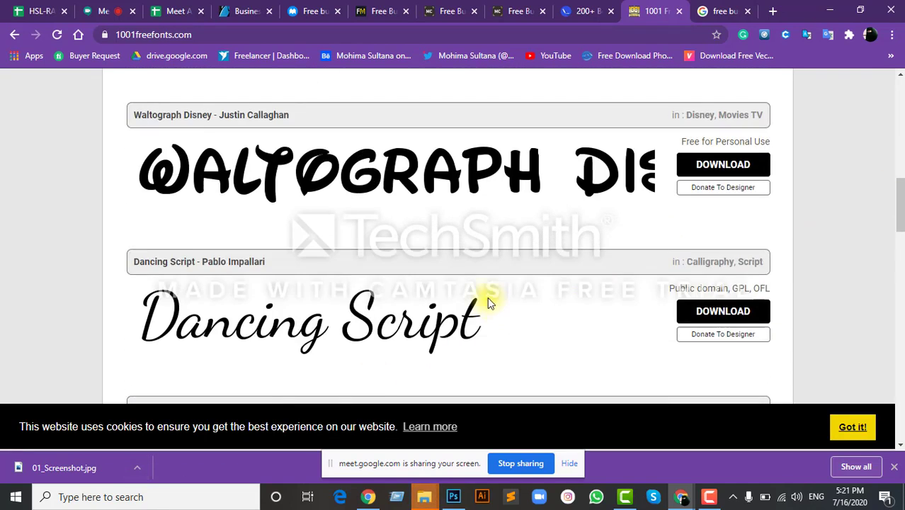
pyautogui.scroll(-10, 474, 287)
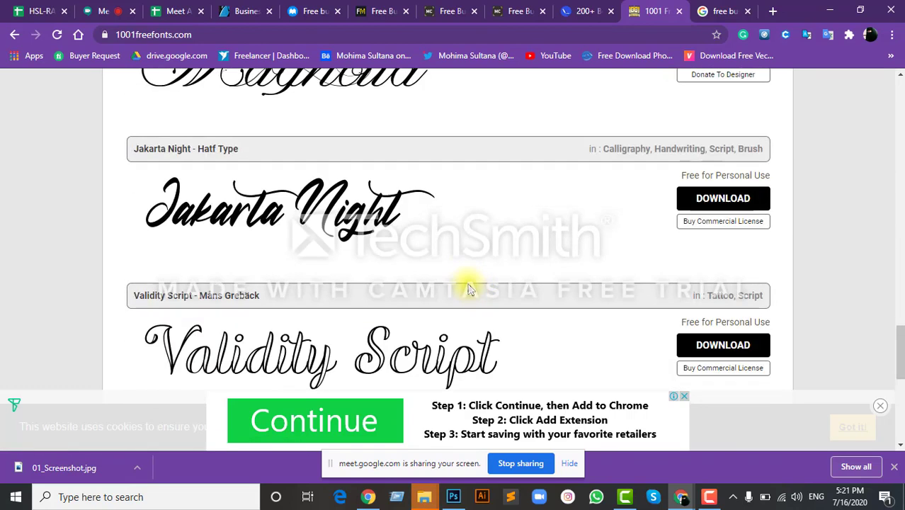
pyautogui.scroll(-5, 468, 281)
pyautogui.scroll(-2, 468, 282)
pyautogui.scroll(2, 467, 271)
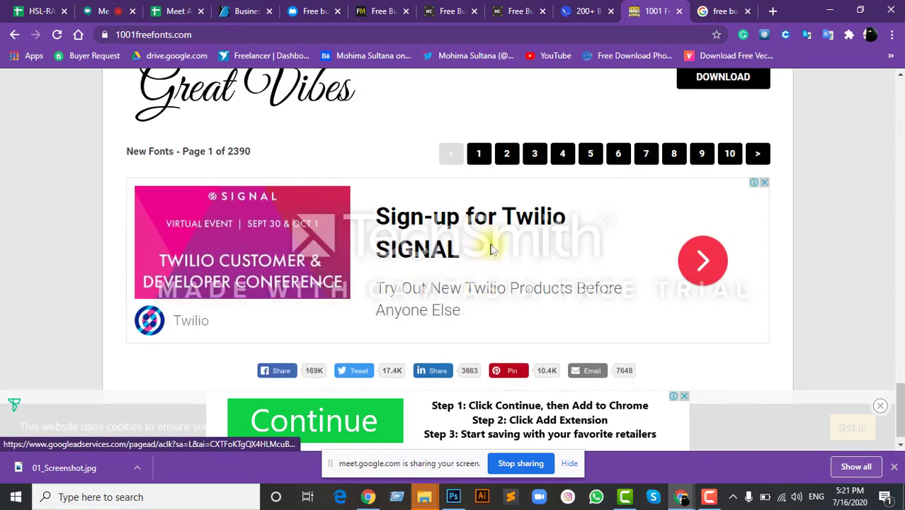
pyautogui.click(505, 272)
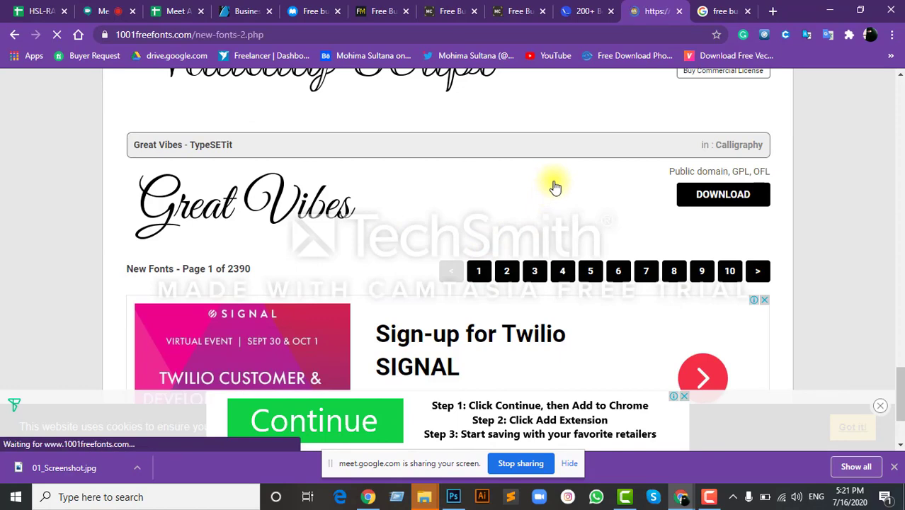
pyautogui.scroll(-10, 348, 240)
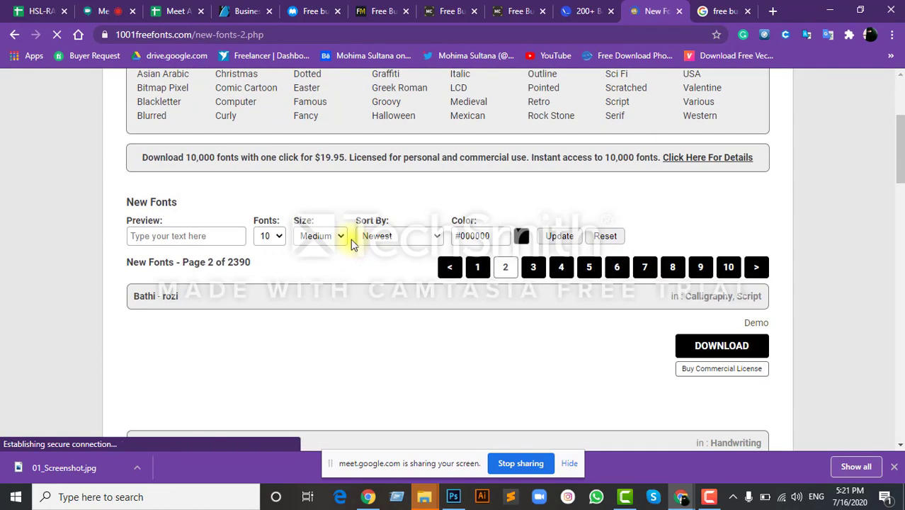
pyautogui.scroll(3, 306, 220)
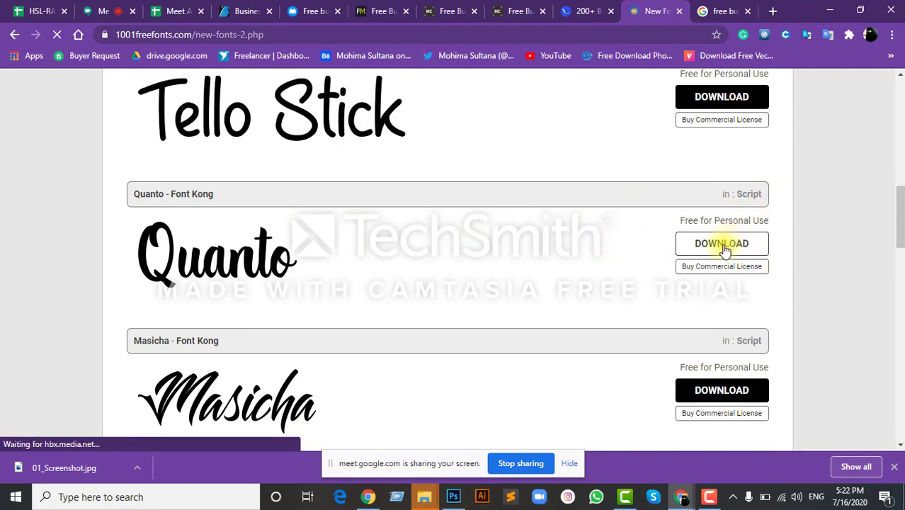
# Download the Quanto font from the second page of new fonts as quanto.zip
pyautogui.click(723, 246)
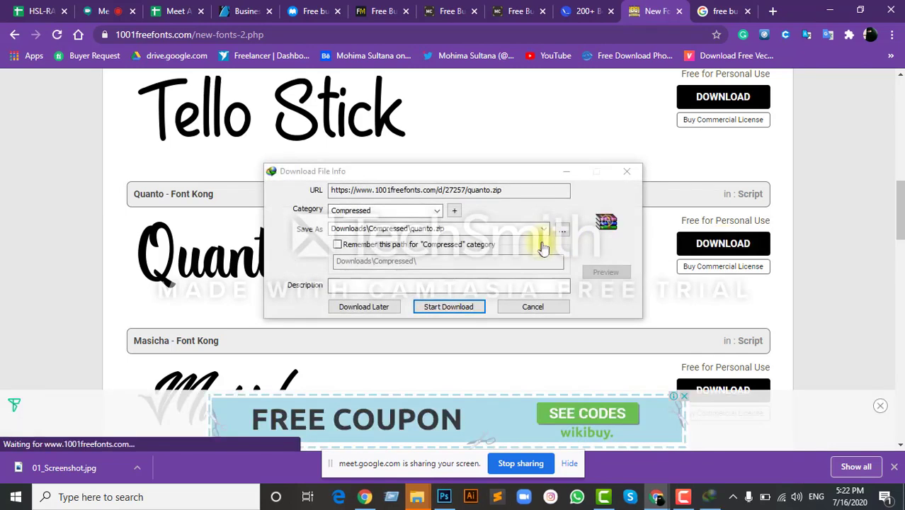
pyautogui.click(465, 307)
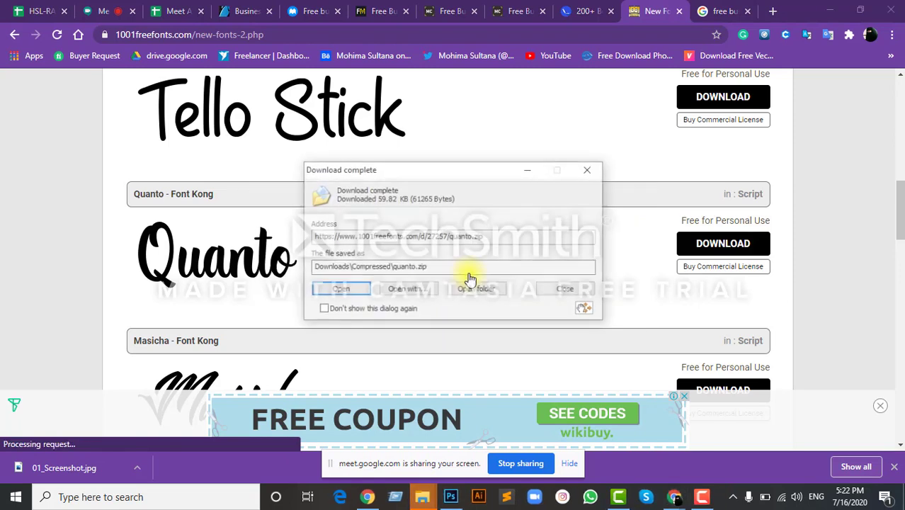
pyautogui.click(413, 291)
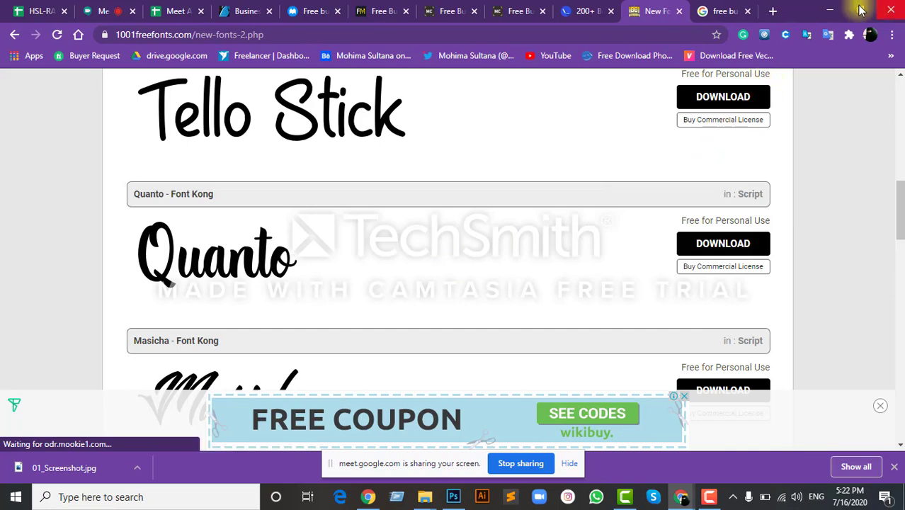
# Switch to the Compressed downloads folder and extract the quark-cheese archive into its own quark-cheese folder with the default extraction options
pyautogui.click(829, 10)
pyautogui.scroll(-1, 549, 382)
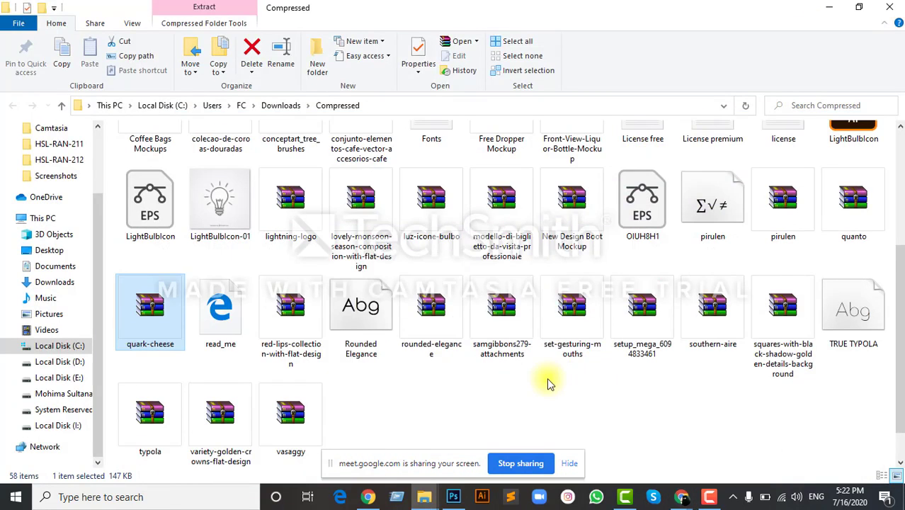
pyautogui.click(649, 428)
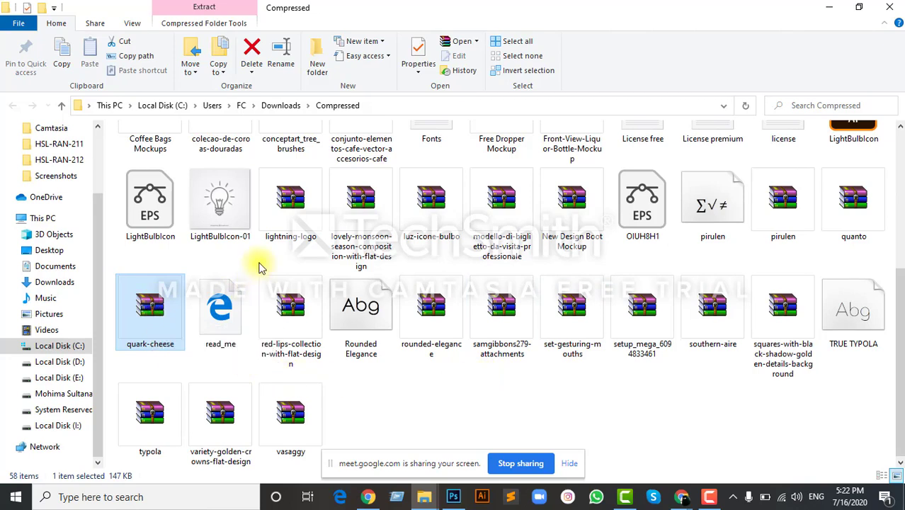
pyautogui.rightClick(152, 303)
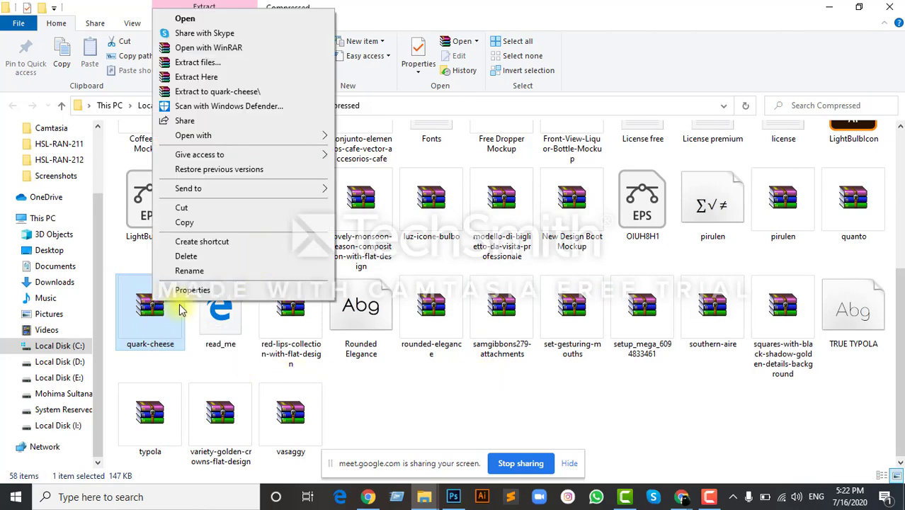
pyautogui.click(212, 63)
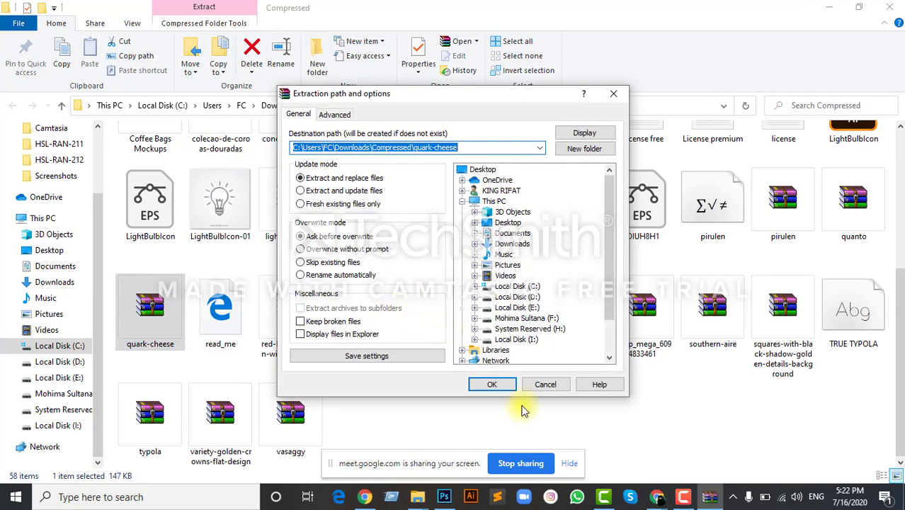
pyautogui.click(499, 389)
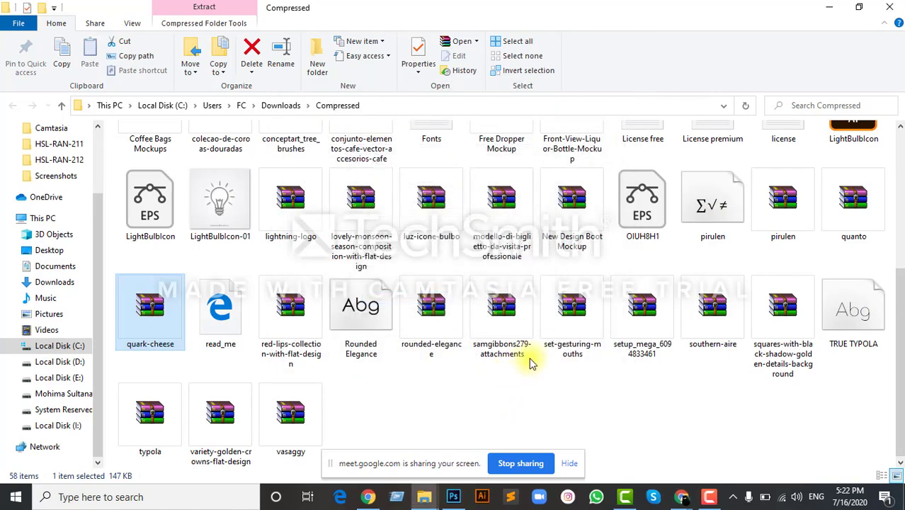
# Open the extracted quark-cheese folder and show its files as large thumbnails
pyautogui.scroll(3, 545, 347)
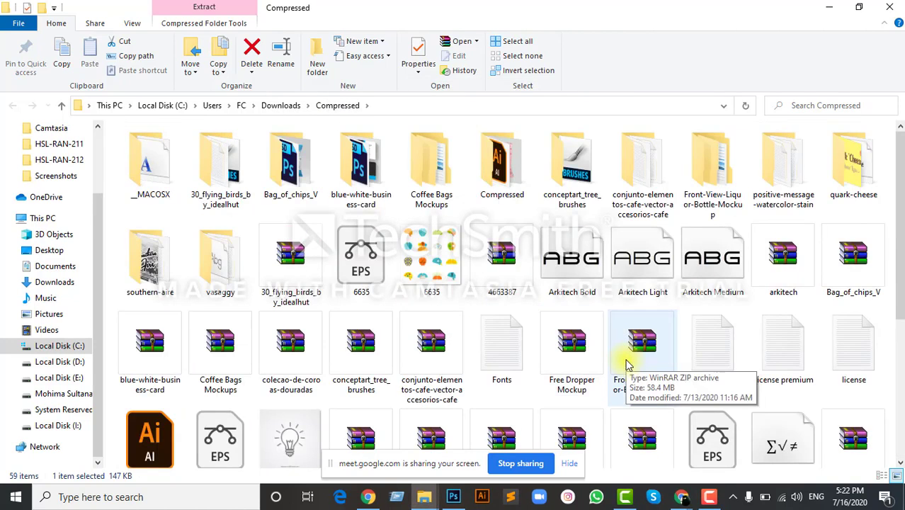
pyautogui.click(854, 174)
pyautogui.doubleClick(855, 174)
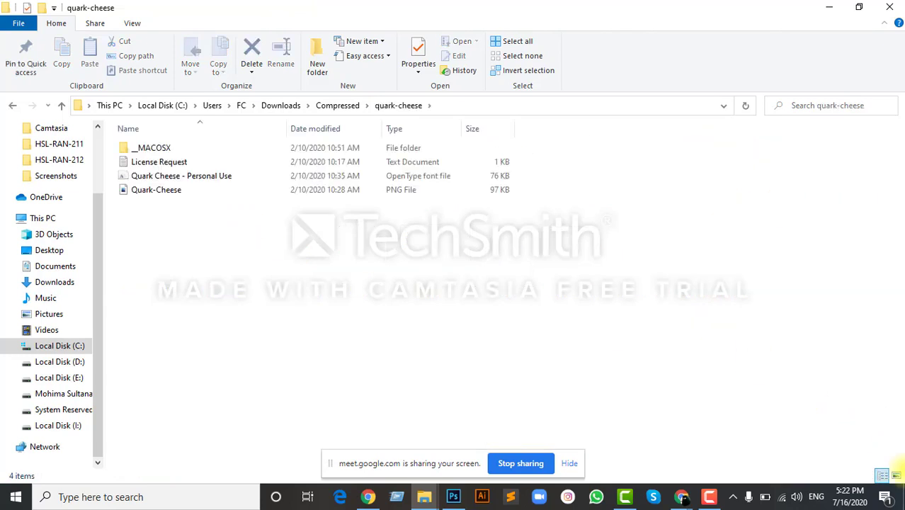
pyautogui.click(896, 476)
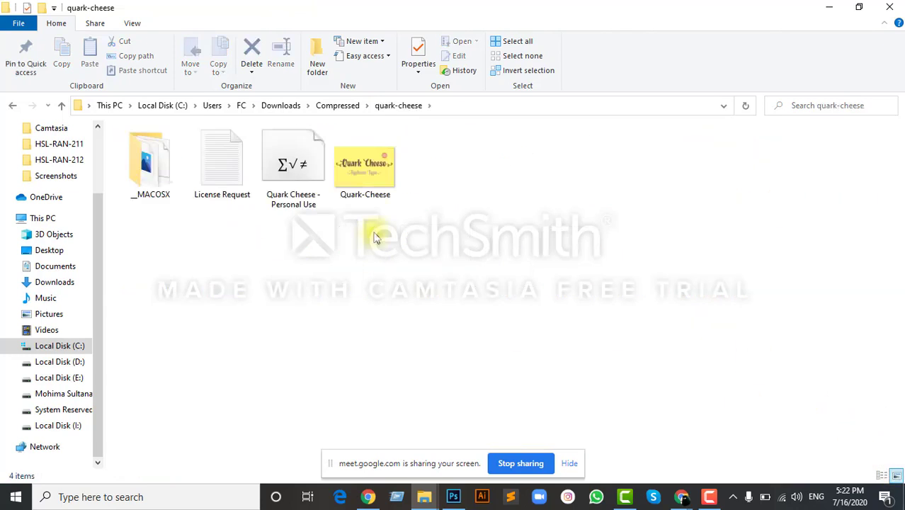
# Install the Quark Cheese - Personal Use font file from the quark-cheese folder
pyautogui.rightClick(285, 164)
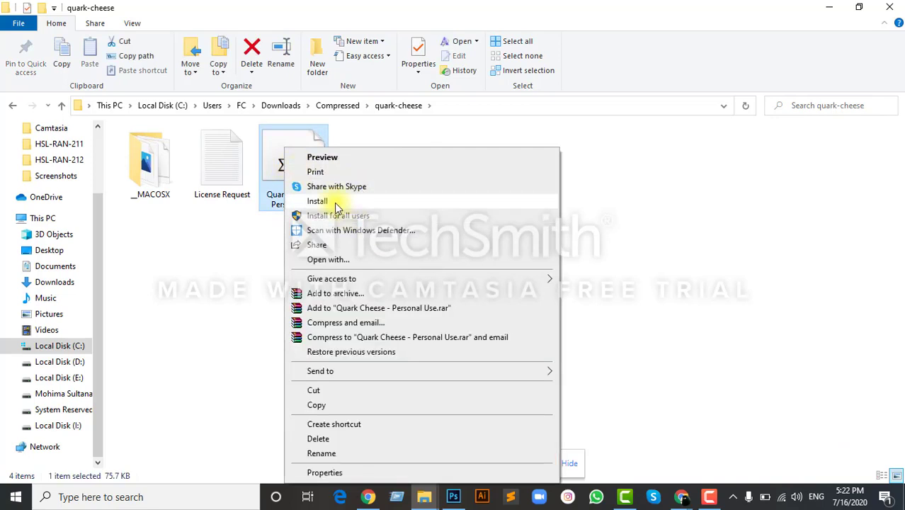
pyautogui.click(318, 201)
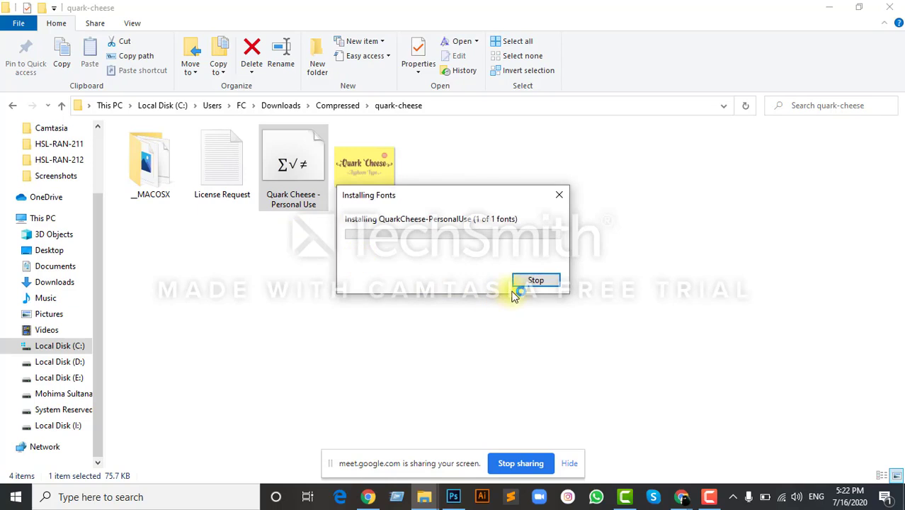
pyautogui.click(332, 312)
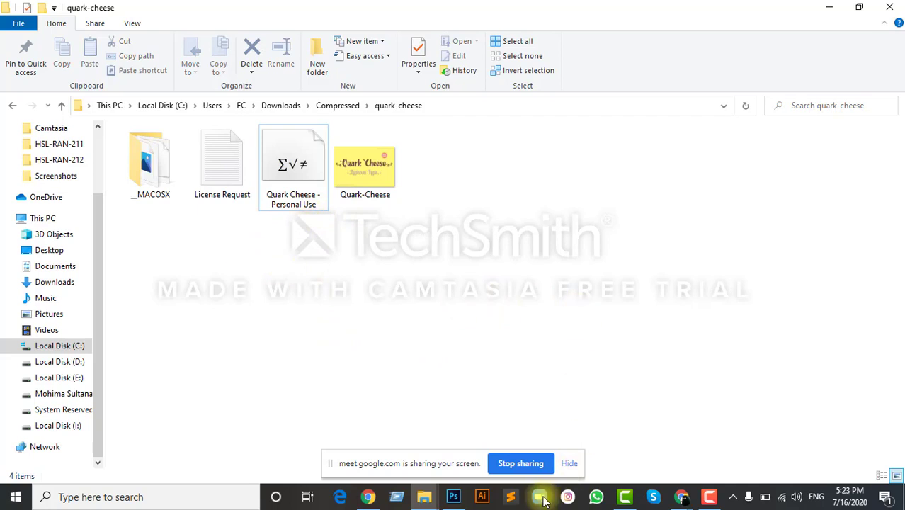
# Switch to Photoshop and start a text layer over the reference card's name, entering the card holder's first name in capitals
pyautogui.click(454, 497)
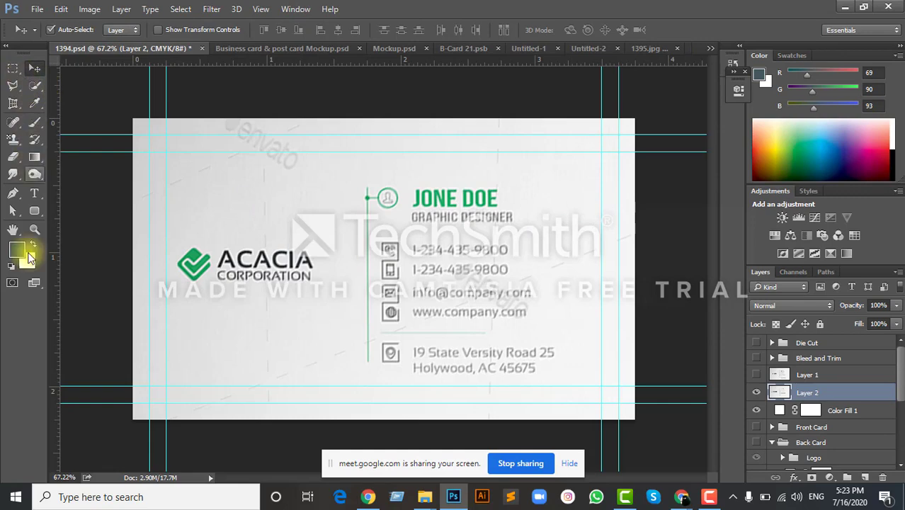
pyautogui.click(34, 193)
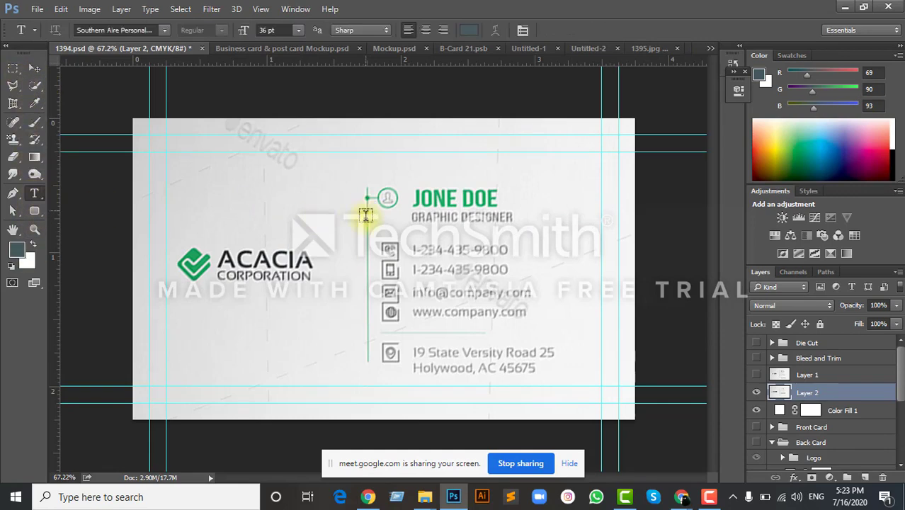
pyautogui.click(368, 205)
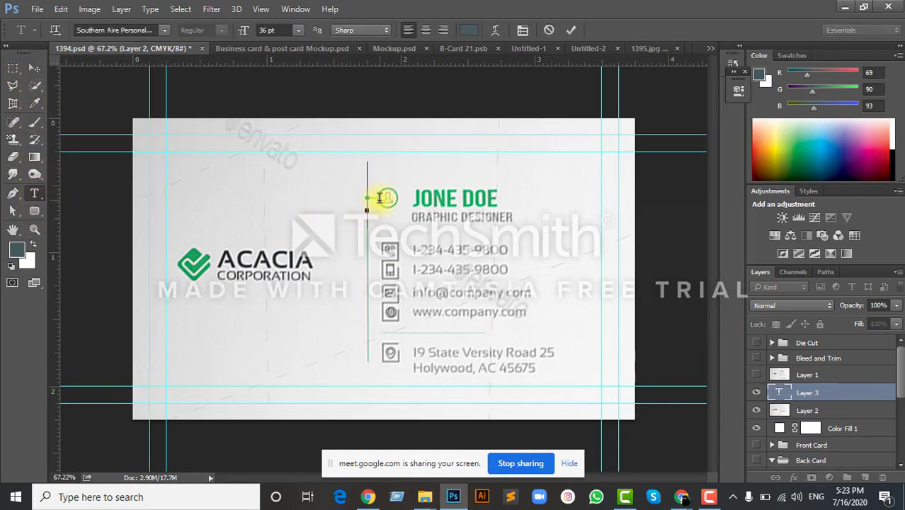
pyautogui.write('J')
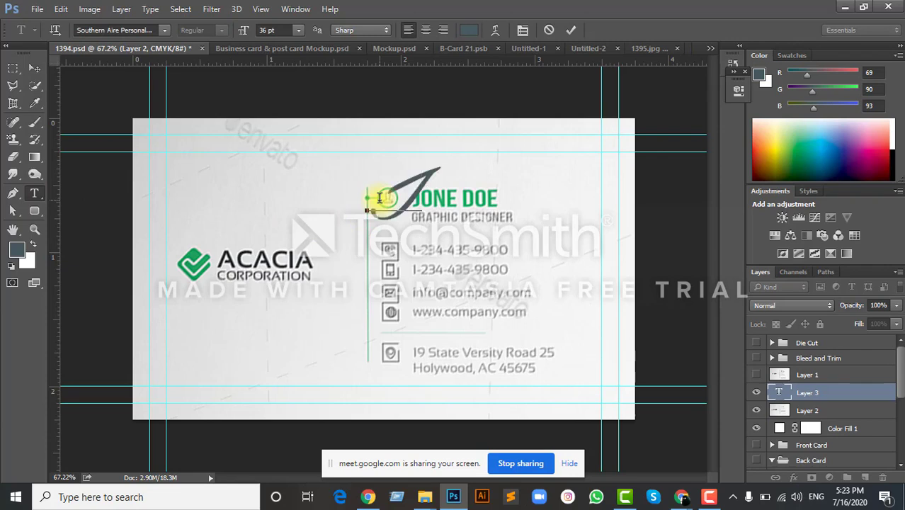
pyautogui.write('ONE')
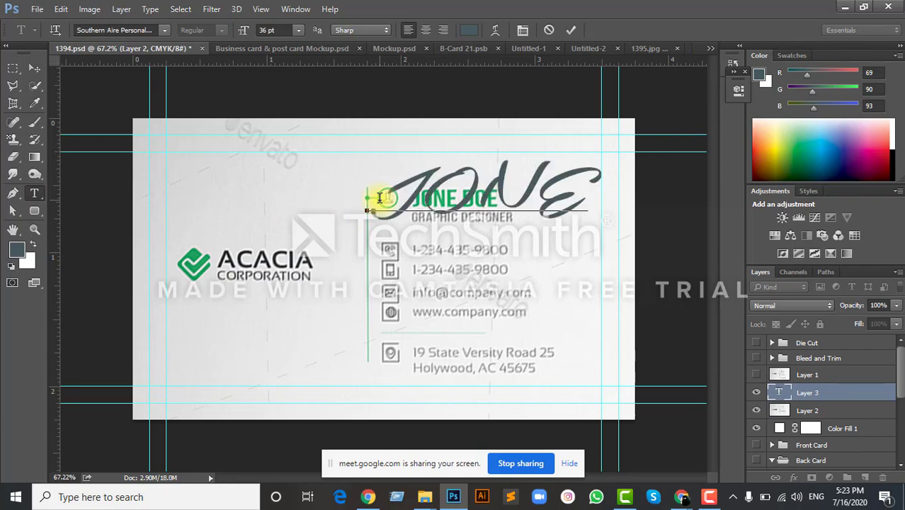
# Set the new name text in Bahnschrift Regular and move it above the company logo
pyautogui.hotkey('ctrl', 'a')
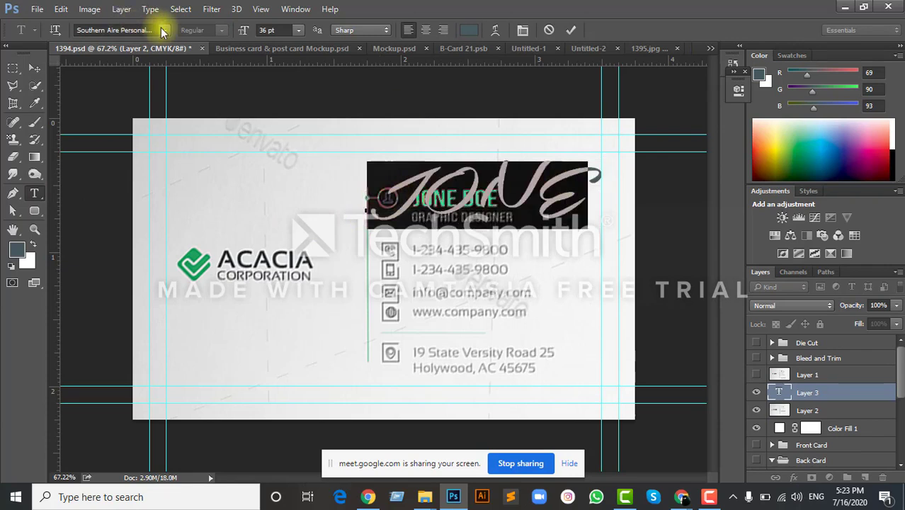
pyautogui.click(164, 30)
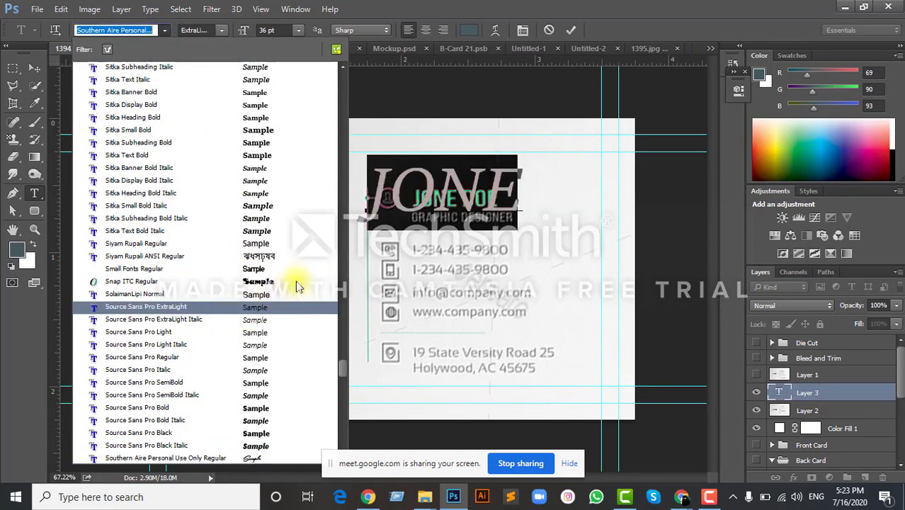
pyautogui.moveTo(342, 367); pyautogui.dragTo(341, 78)
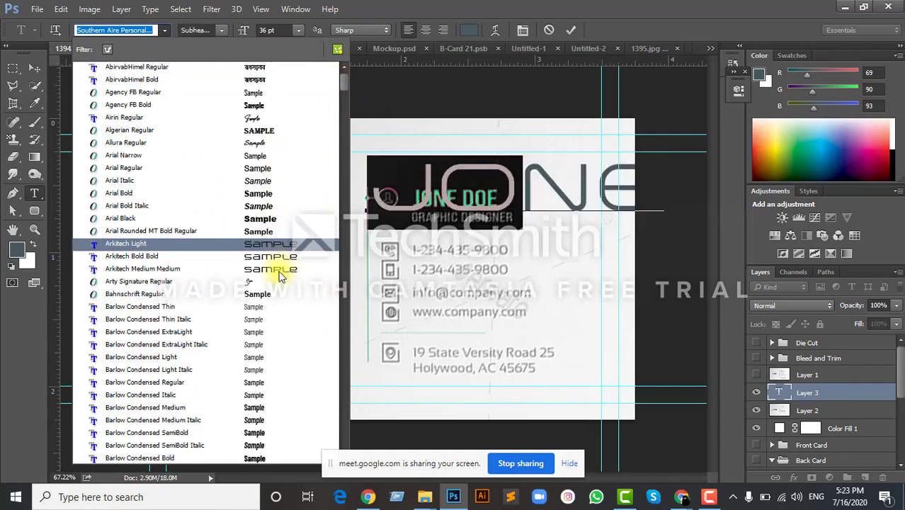
pyautogui.click(273, 293)
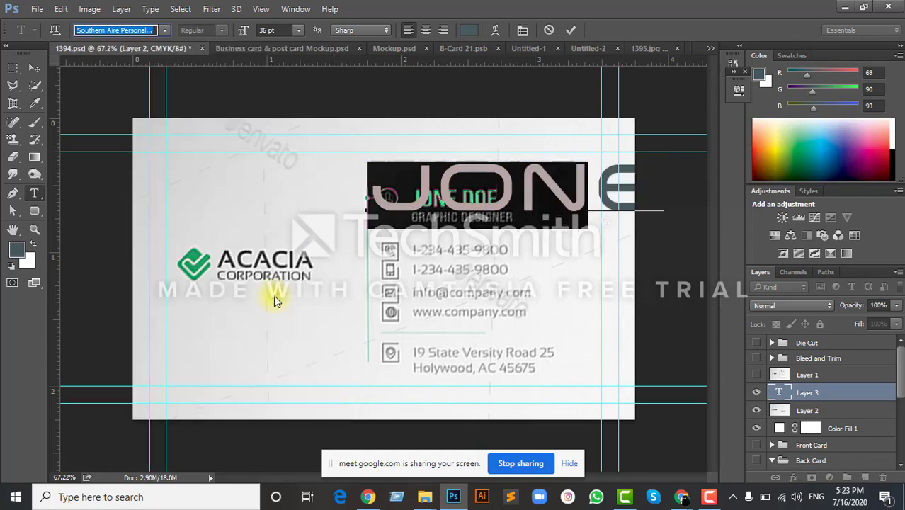
pyautogui.click(570, 31)
pyautogui.click(34, 68)
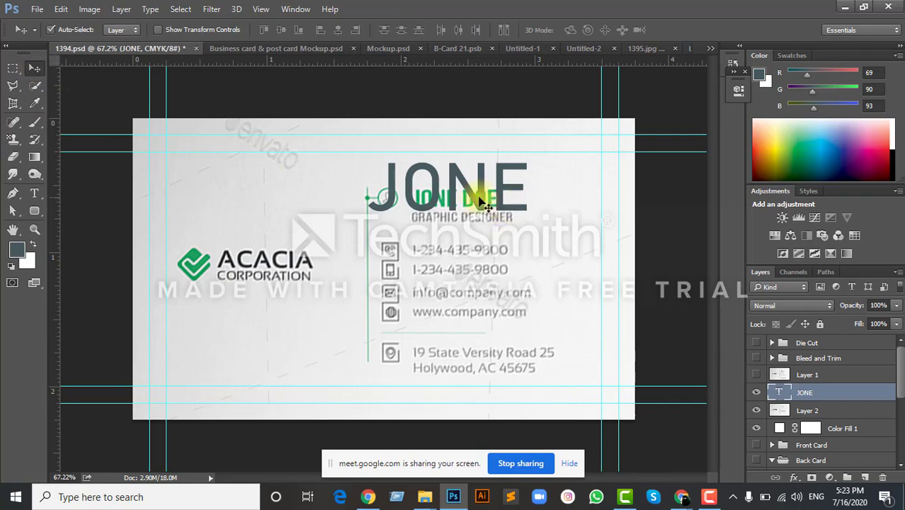
pyautogui.moveTo(480, 191); pyautogui.dragTo(308, 208)
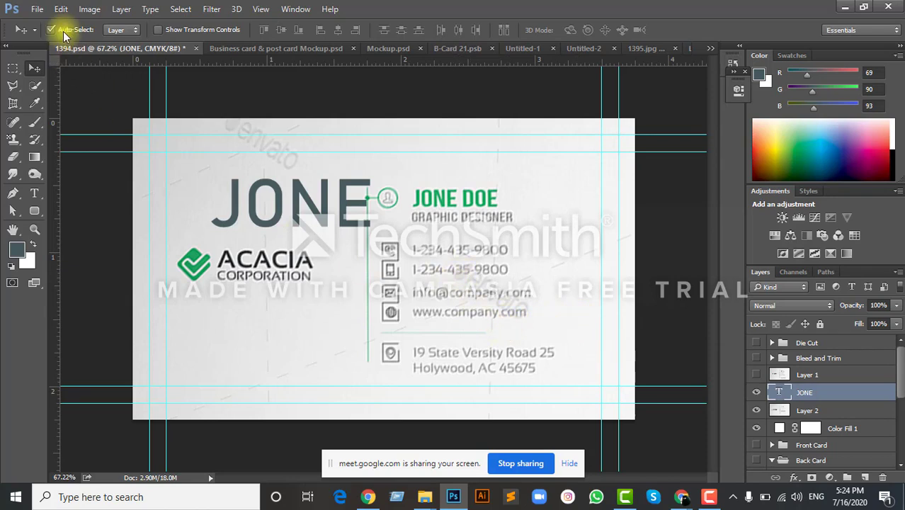
# Change the name text's font to Nexa Bold Regular and shift it up and left, clear of the contact details
pyautogui.click(34, 193)
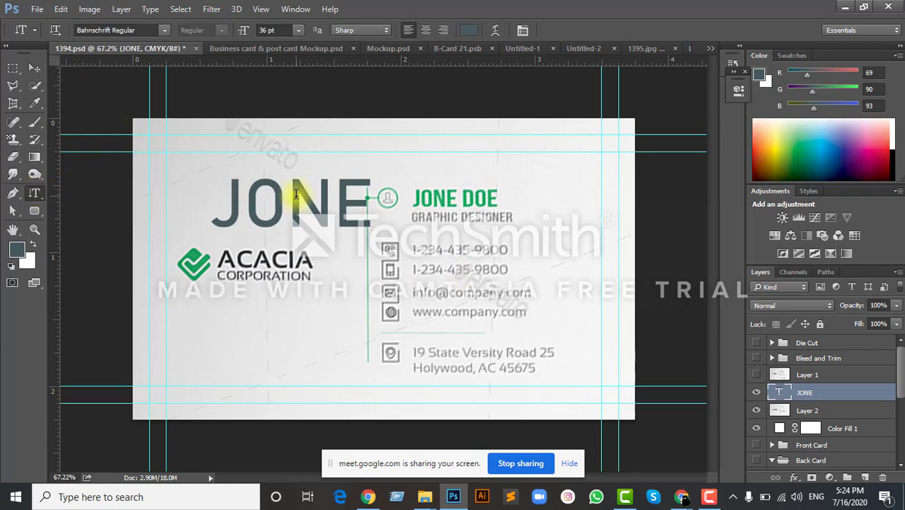
pyautogui.click(296, 193)
pyautogui.hotkey('ctrl', 'a')
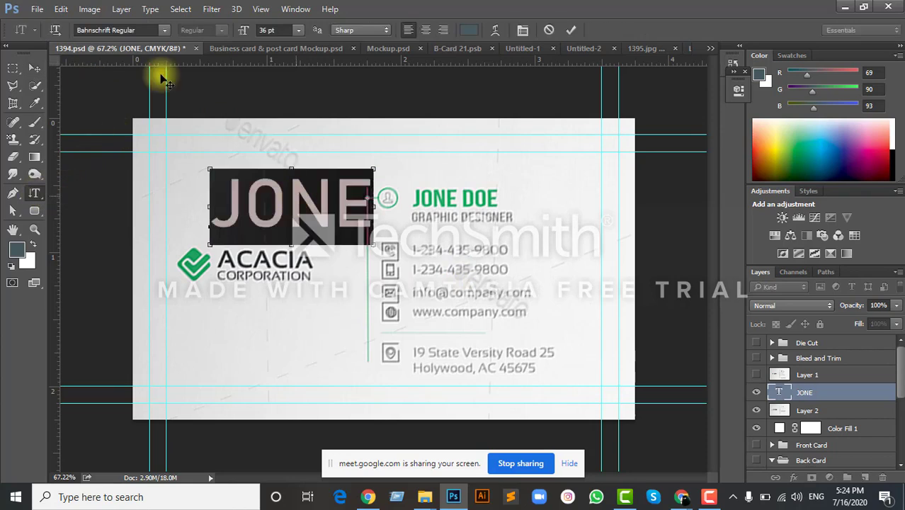
pyautogui.click(140, 30)
pyautogui.write('nex')
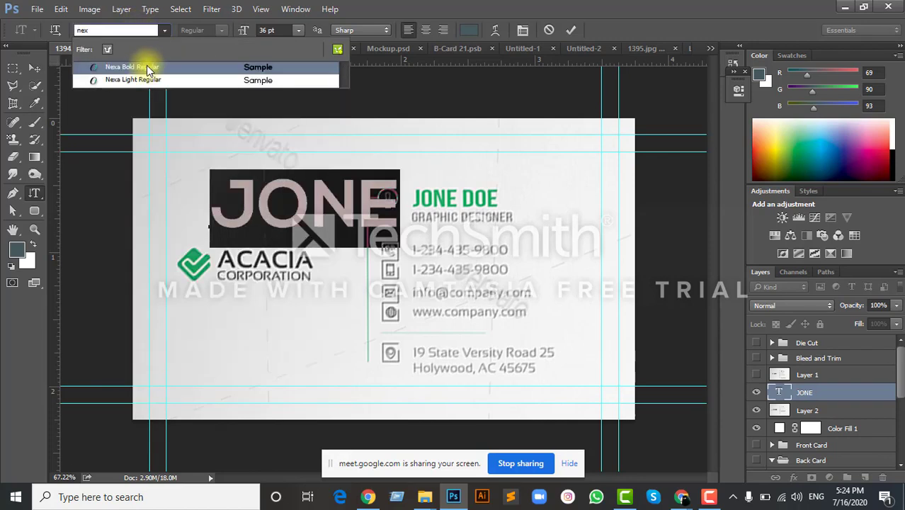
pyautogui.click(146, 66)
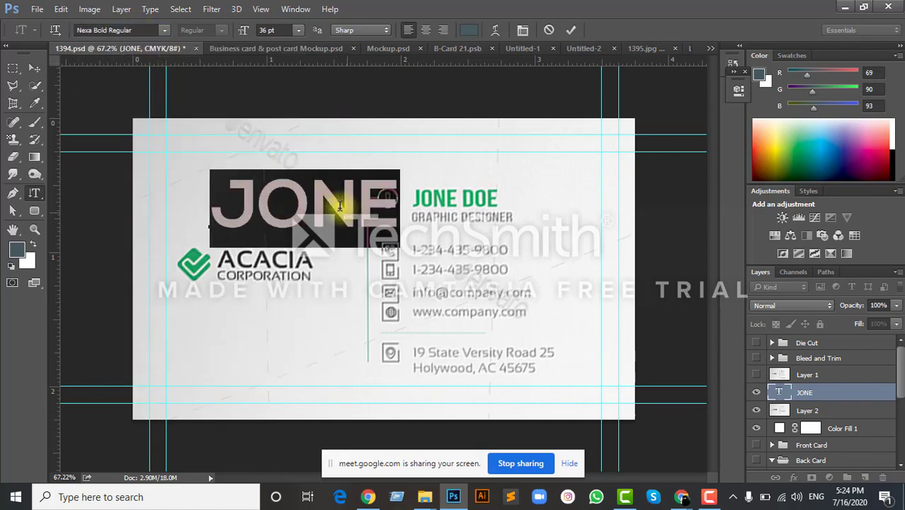
pyautogui.click(571, 29)
pyautogui.click(34, 67)
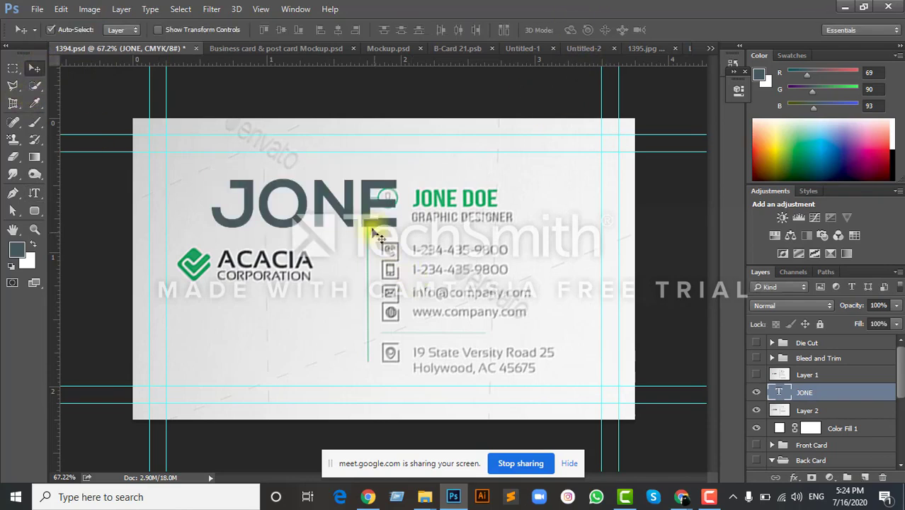
pyautogui.moveTo(322, 202); pyautogui.dragTo(289, 191)
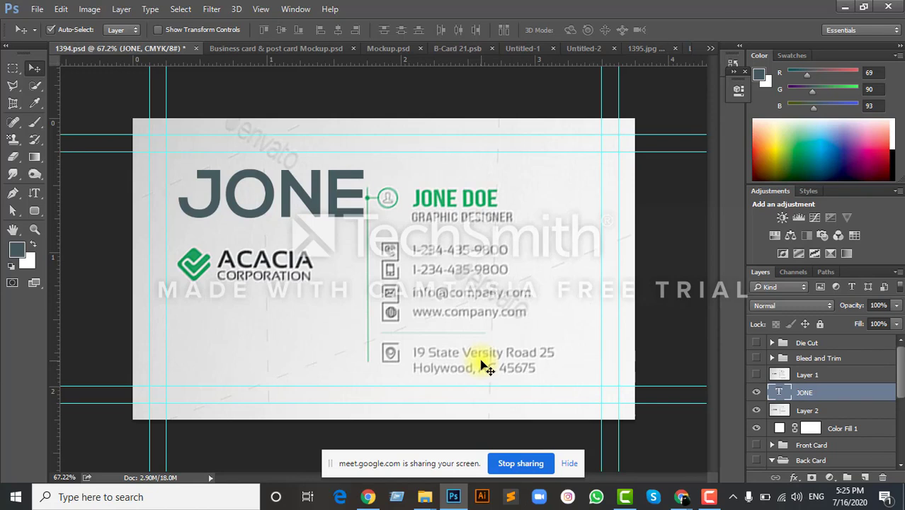
# Switch to the Google Meet call in Chrome and show the list of meeting participants
pyautogui.hotkey('alt', 'Tab')
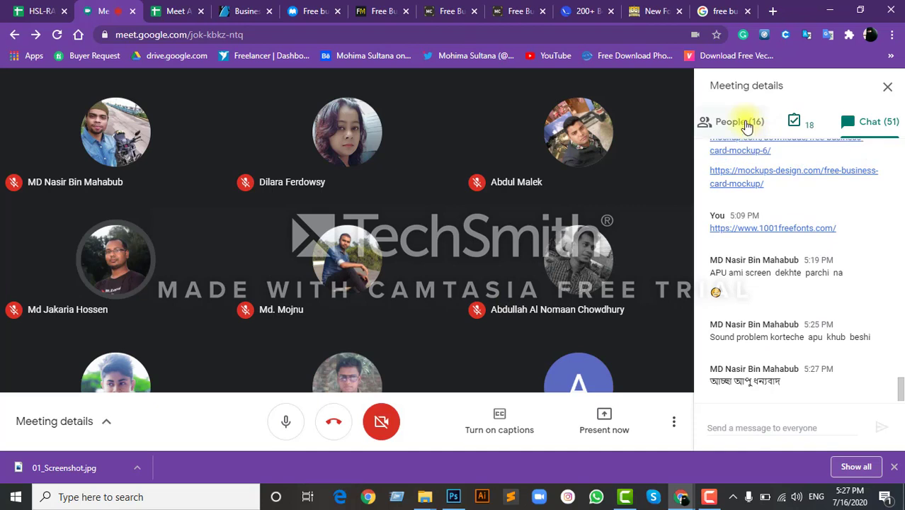
pyautogui.click(747, 121)
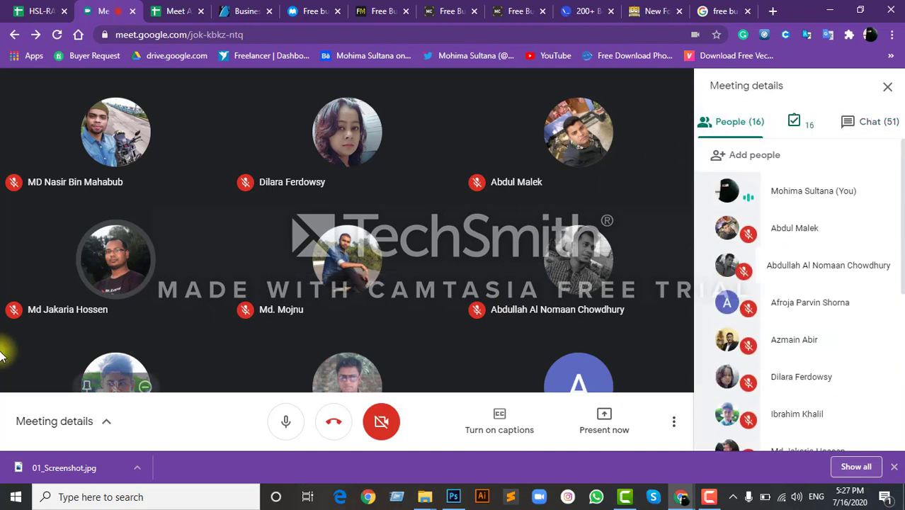